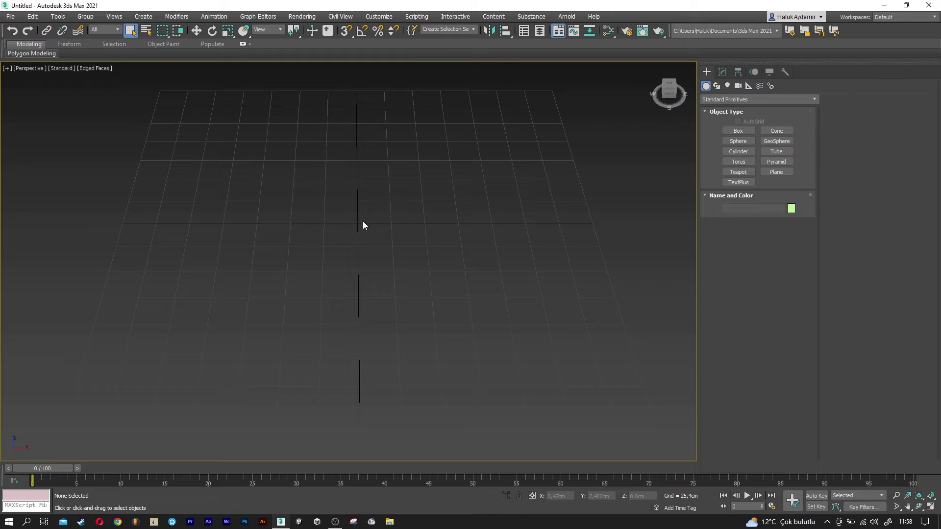
- Draw a cylinder at the grid origin: radius 1 cm, height 20 cm, 1 height segment, 9 sides
left_click(738, 152)
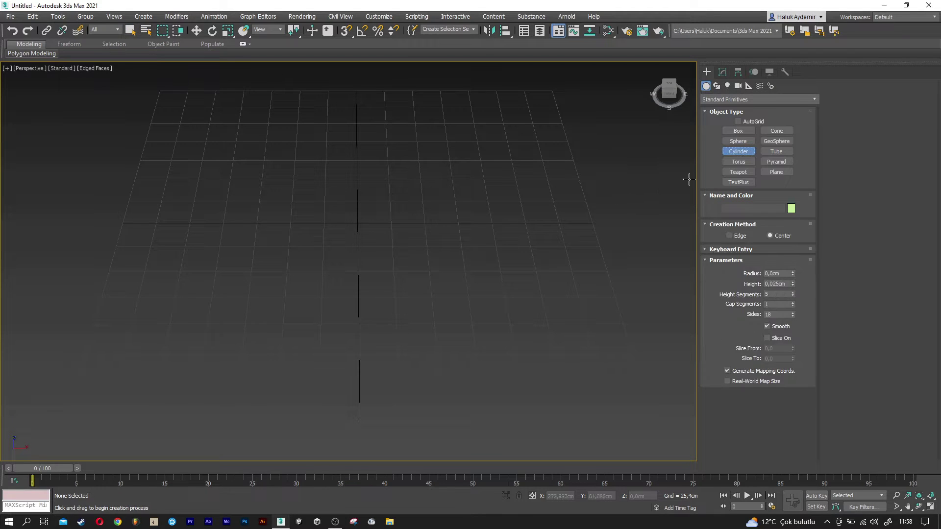
left_click_drag(357, 224, 358, 224)
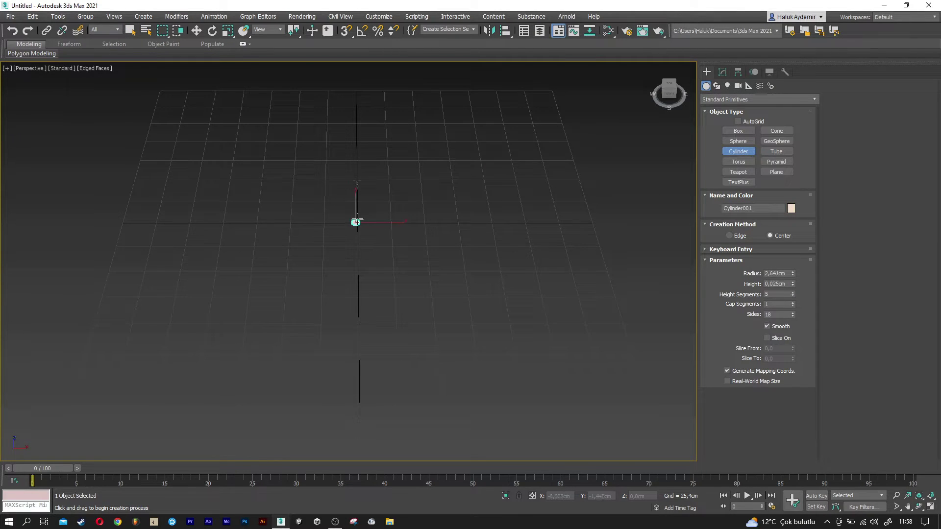
key("z")
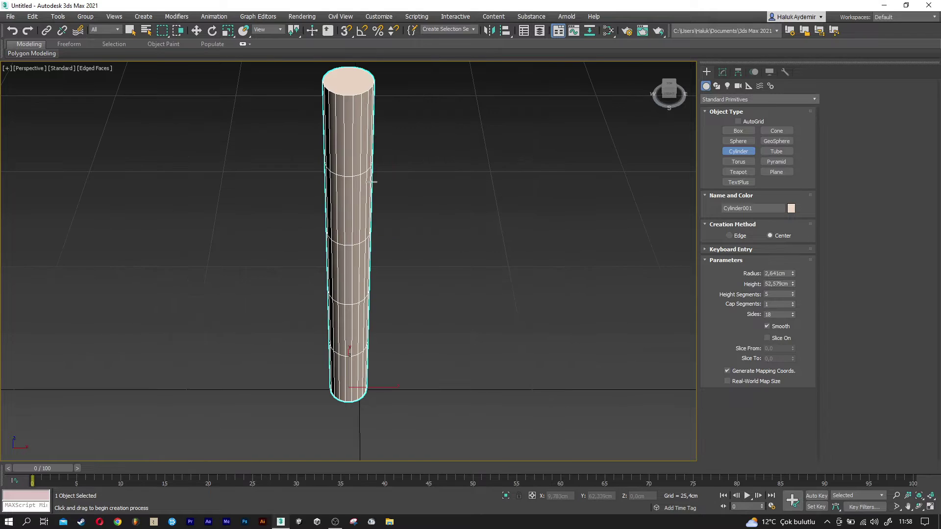
double_click(775, 273)
type("1")
key("Tab")
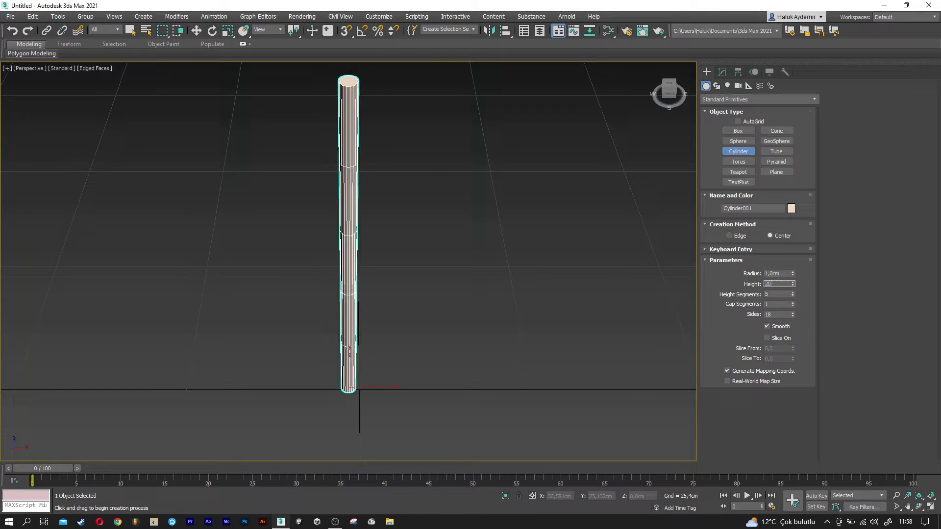
key("Tab")
key("Tab")
key("Tab")
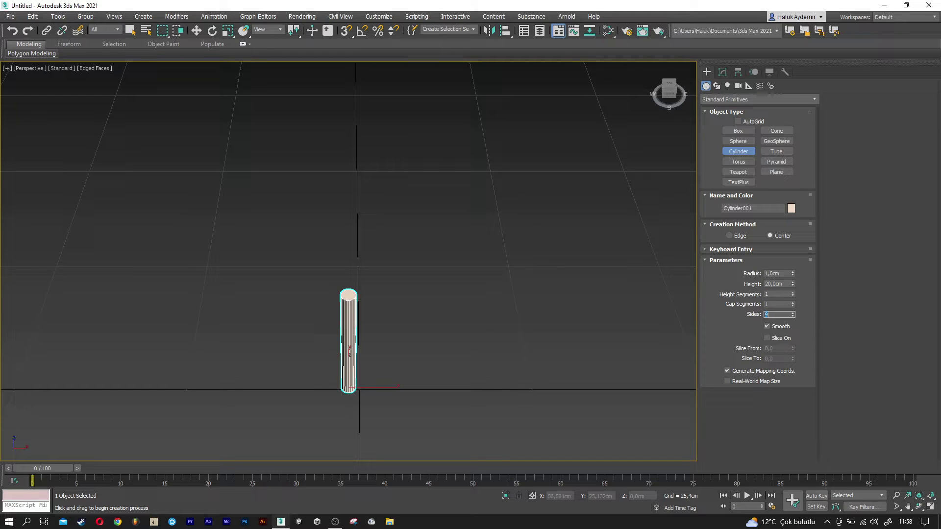
key("Return")
- Switch to the Move tool and zoom in on the new stick
key("w")
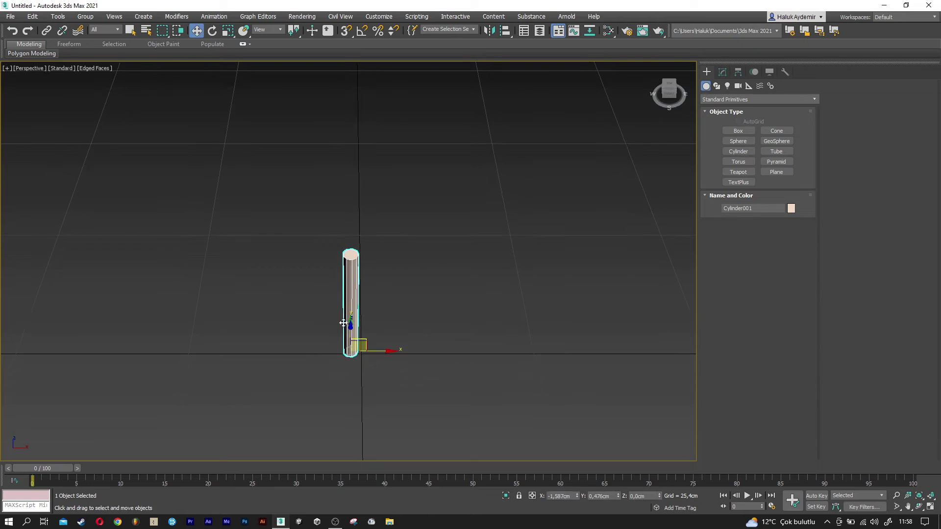
scroll(362, 326, "up", 2)
scroll(365, 327, "up", 2)
middle_click_drag(369, 314, 369, 323)
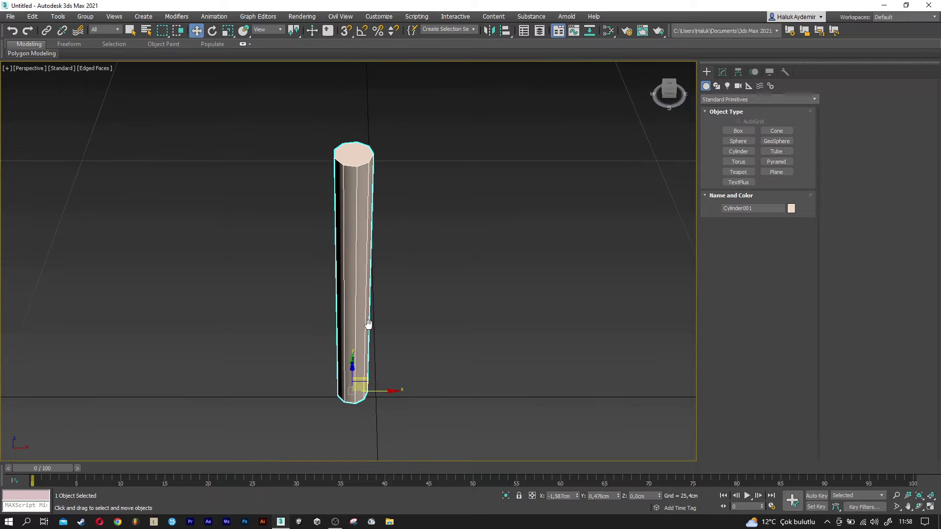
left_click(721, 72)
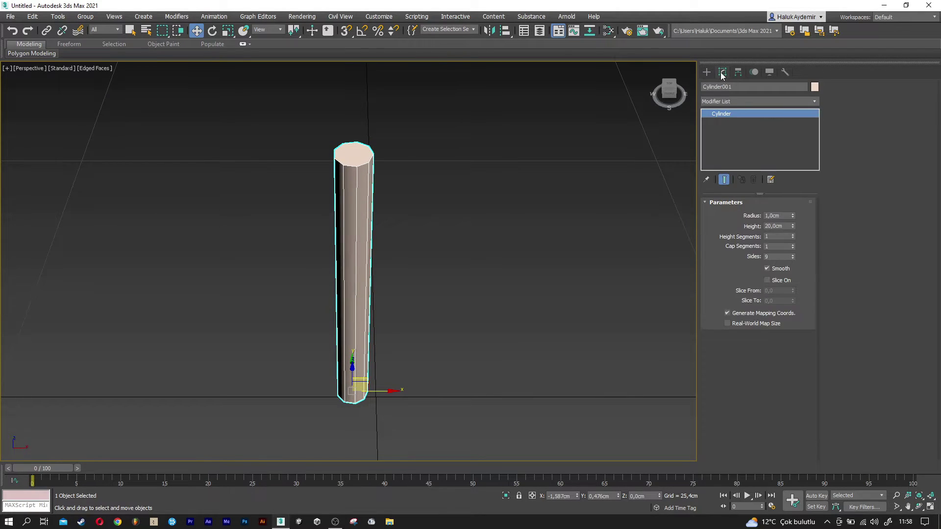
- Add an Edit Poly modifier and select the stick's cap polygons in Polygon mode
left_click(739, 103)
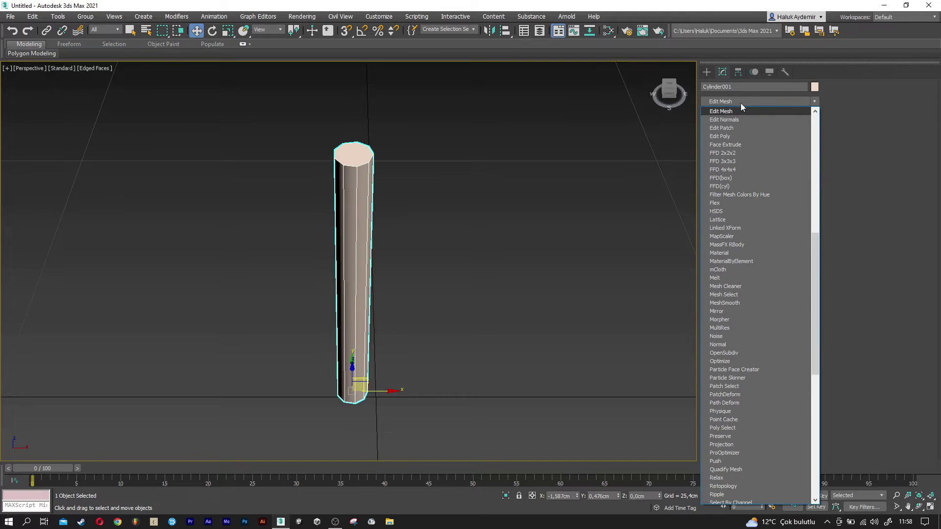
left_click(737, 136)
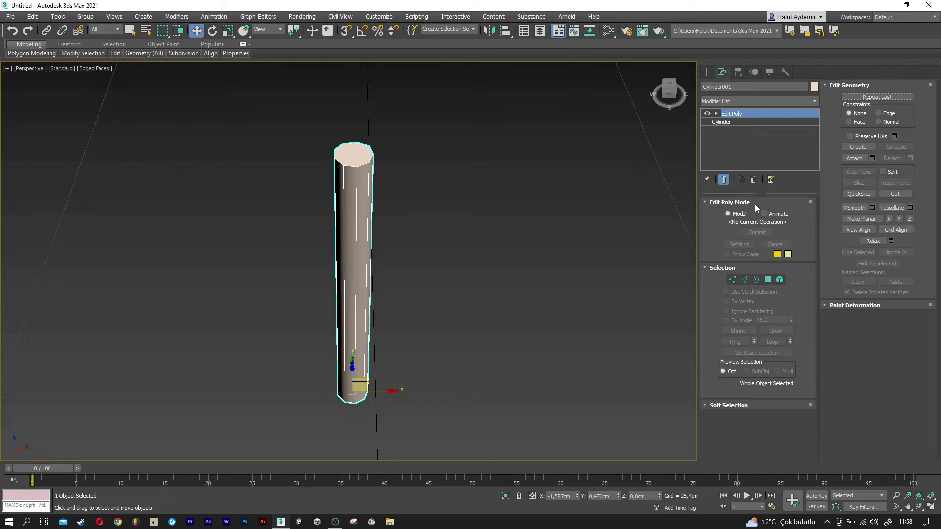
left_click(767, 280)
left_click(352, 154)
mouse_move(362, 179)
middle_mouse_down("alt")
mouse_move(374, 286)
mouse_move(344, 126)
mouse_move(357, 252)
mouse_move(380, 223)
mouse_move(363, 184)
middle_mouse_up("alt")
scroll(362, 184, "up", 4)
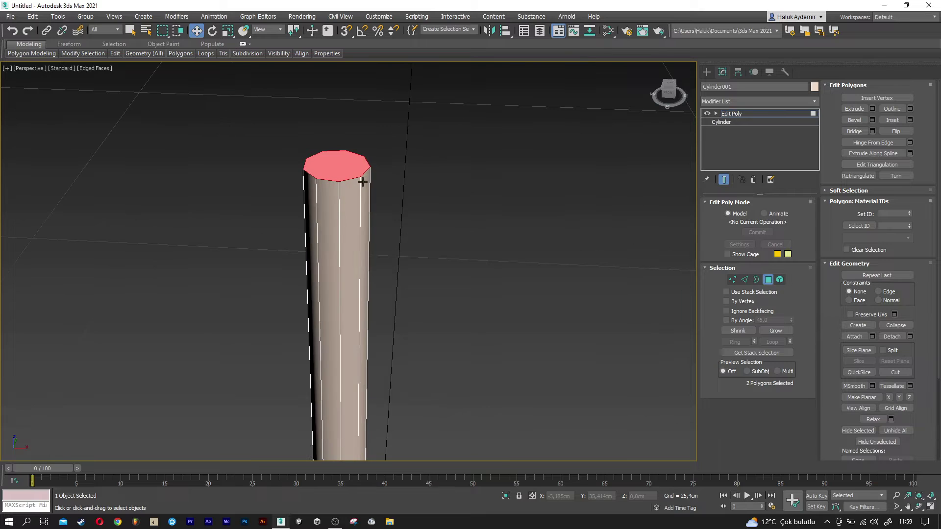
- Inset the selected cap polygons by 0,5 cm
left_click(910, 120)
double_click(381, 281)
key("Return")
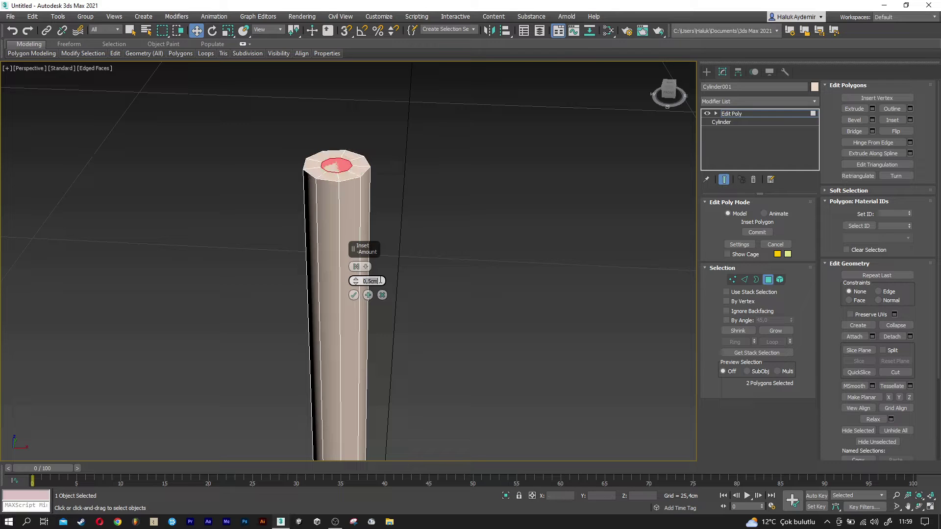
left_click(354, 295)
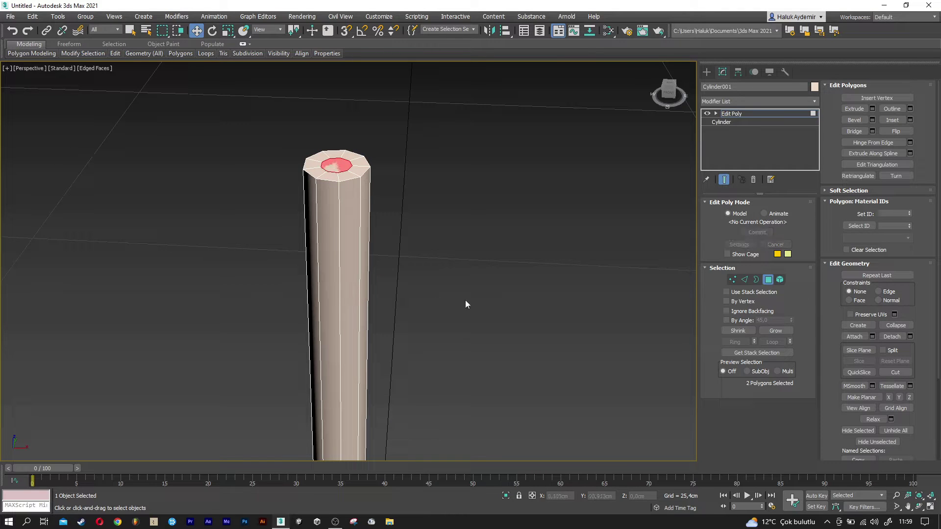
- Select the full top and bottom rim edge loops of the stick
left_click(744, 280)
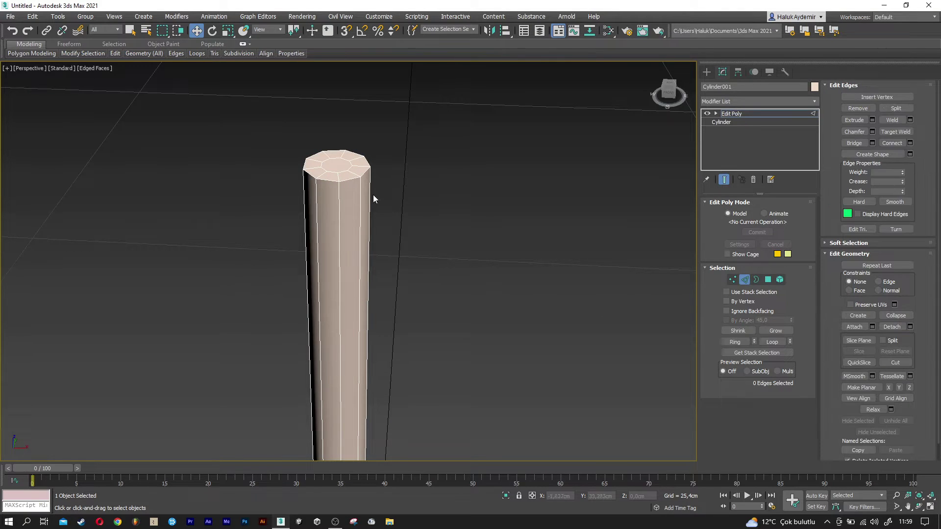
left_click(349, 181)
left_click(772, 342)
mouse_move(475, 359)
middle_mouse_down()
mouse_move(445, 348)
mouse_move(335, 387)
middle_mouse_up()
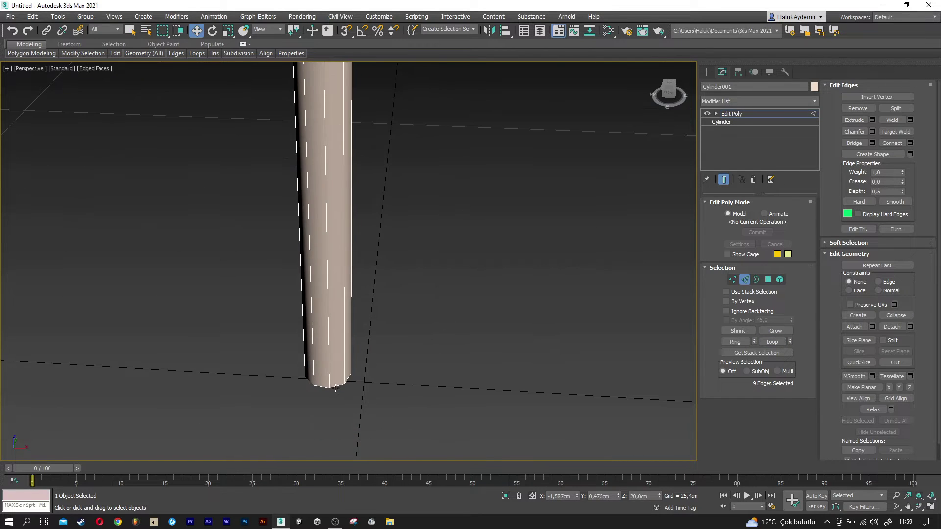
left_click(333, 387, "ctrl")
left_click(772, 342)
middle_click_drag(275, 200, 294, 401)
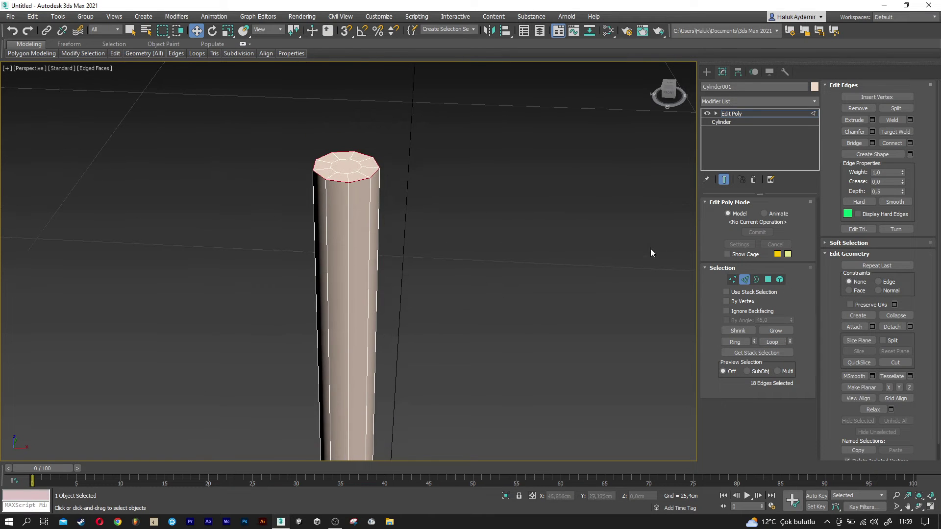
- Chamfer the selected rim edges by 0,4 cm and return to object level
left_click(872, 131)
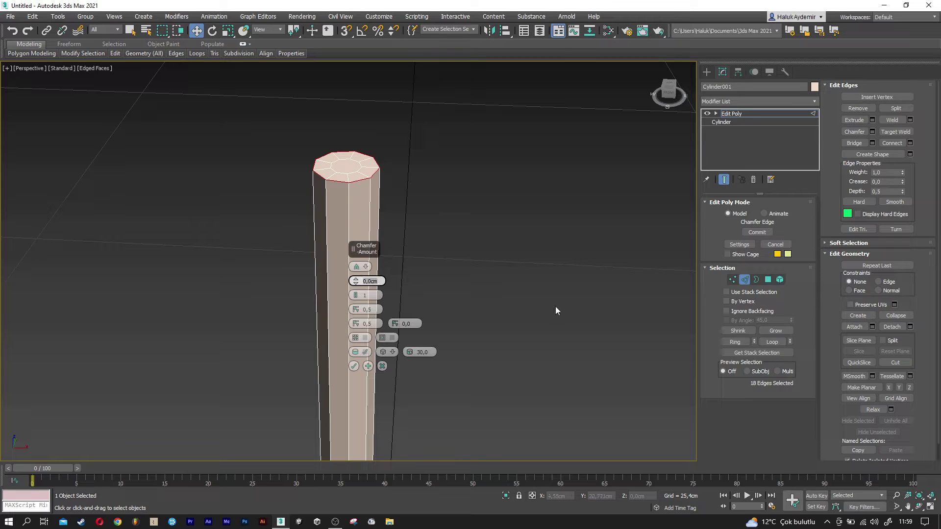
type("0,4")
key("Return")
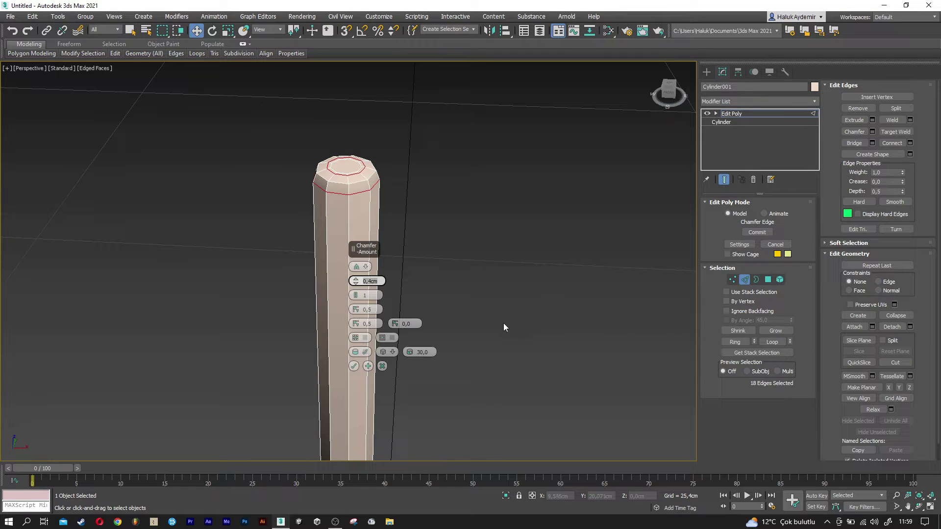
left_click(355, 367)
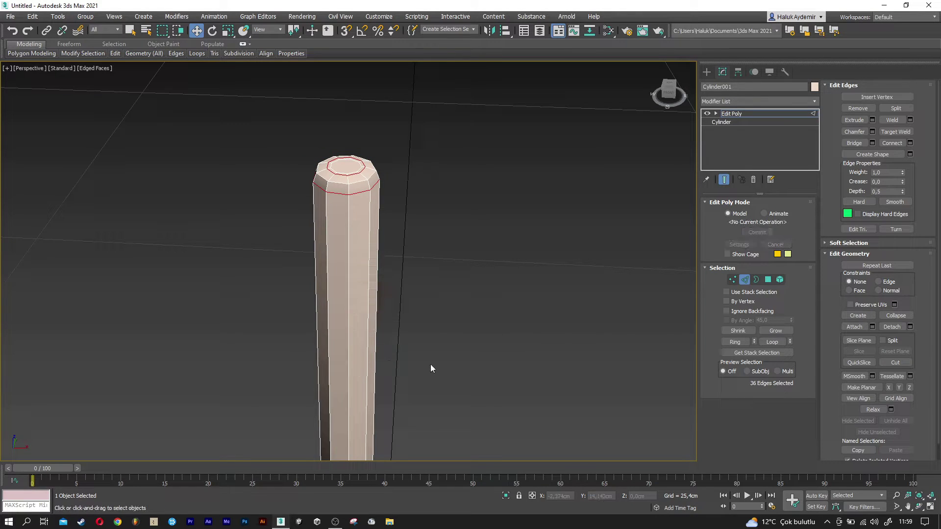
left_click(745, 279)
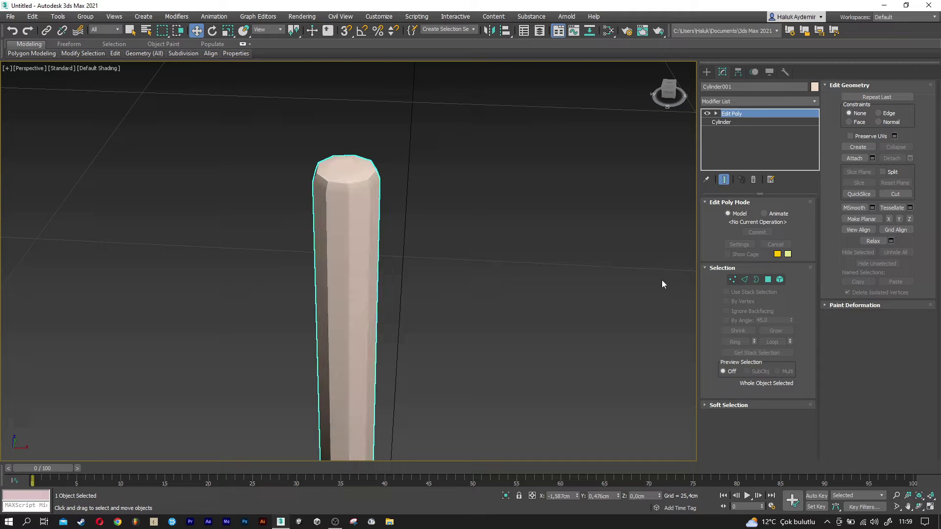
- Add a Smooth modifier with Auto Smooth on and threshold 38,8
left_click(741, 101)
scroll(742, 104, "down", 1)
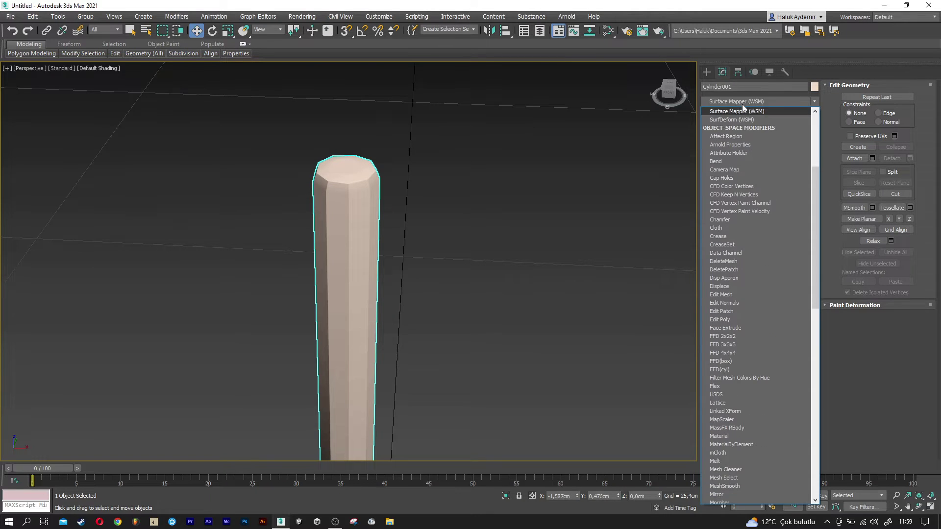
scroll(630, 184, "down", 10)
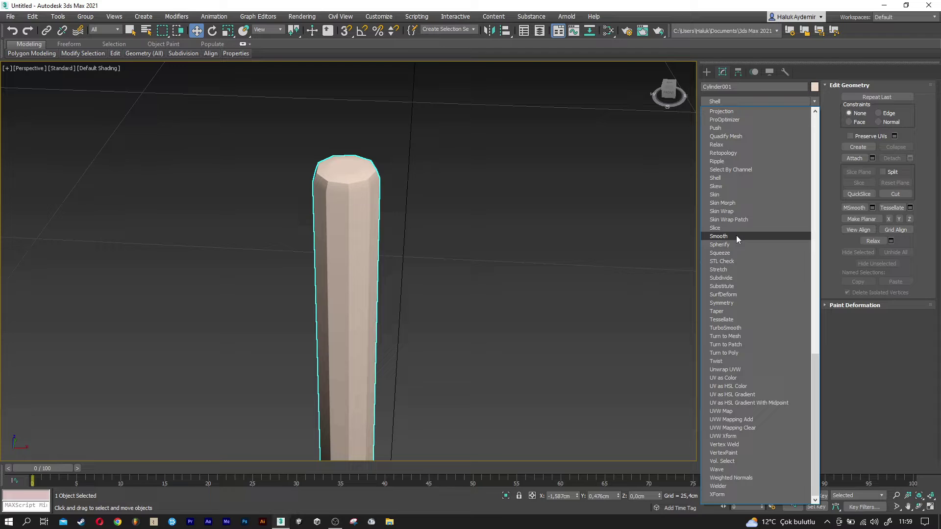
left_click(736, 235)
left_click(726, 215)
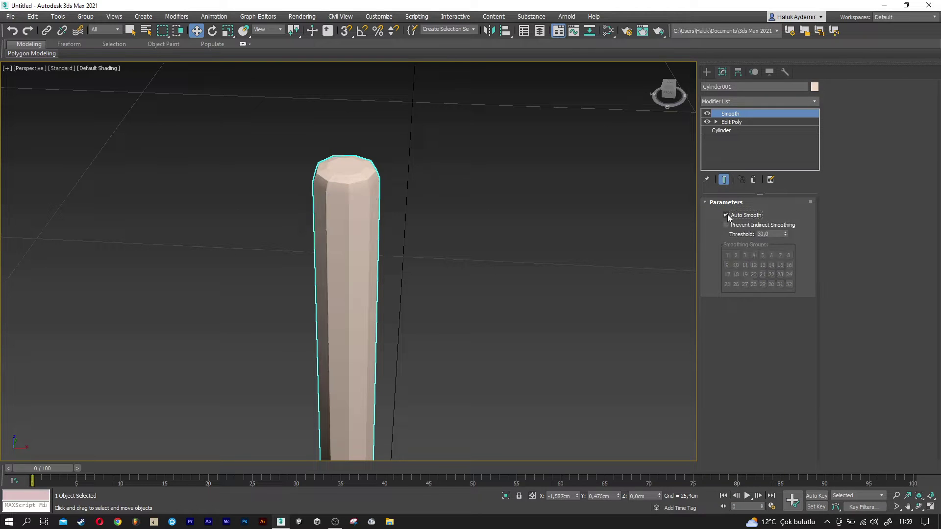
left_click_drag(785, 235, 785, 189)
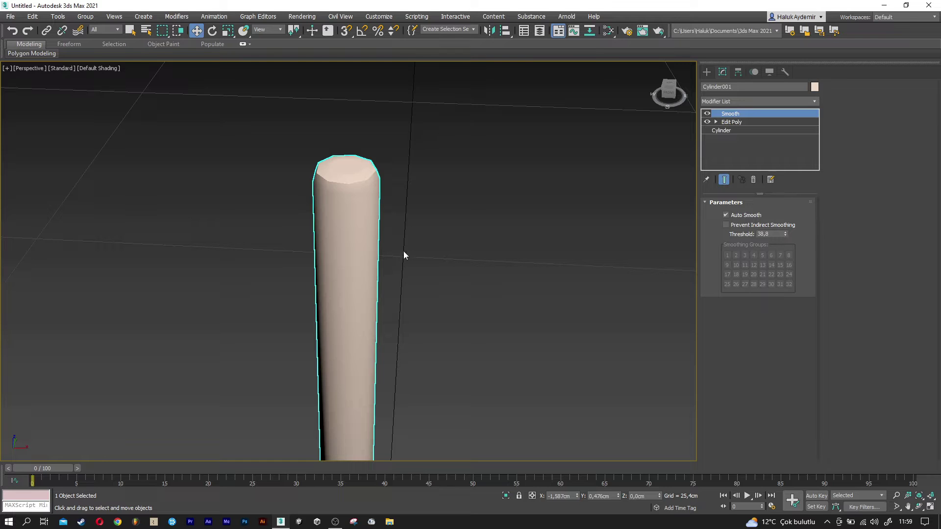
- Inspect the smoothed stick with edged faces shown, then reselect it
scroll(410, 254, "down", 5)
middle_click_drag(401, 300, 387, 240, "alt")
left_click(419, 293)
key("F4")
mouse_move(286, 290)
middle_mouse_down("alt")
mouse_move(340, 287)
mouse_move(309, 292)
mouse_move(329, 279)
middle_mouse_up("alt")
left_click(331, 276)
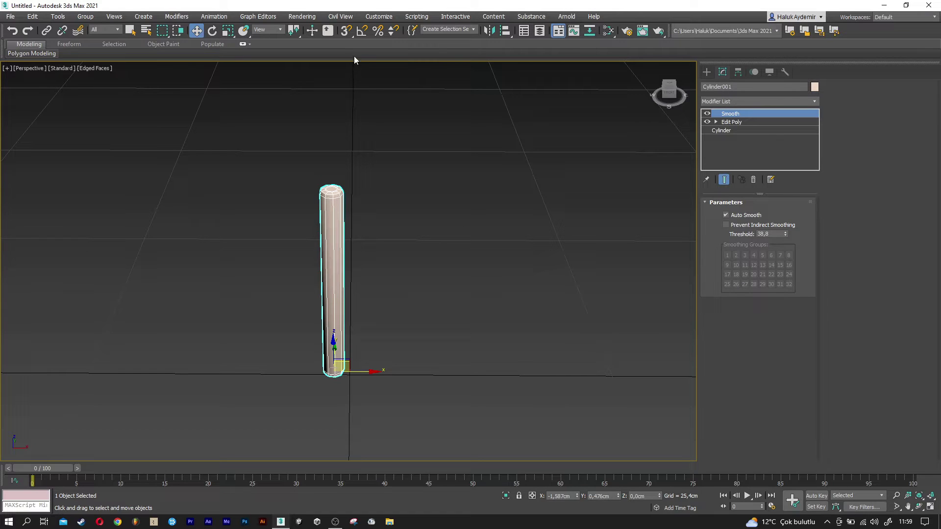
- Tilt the stick -75° on X, then in Top view rotate it about -40° to lie diagonally
key("e")
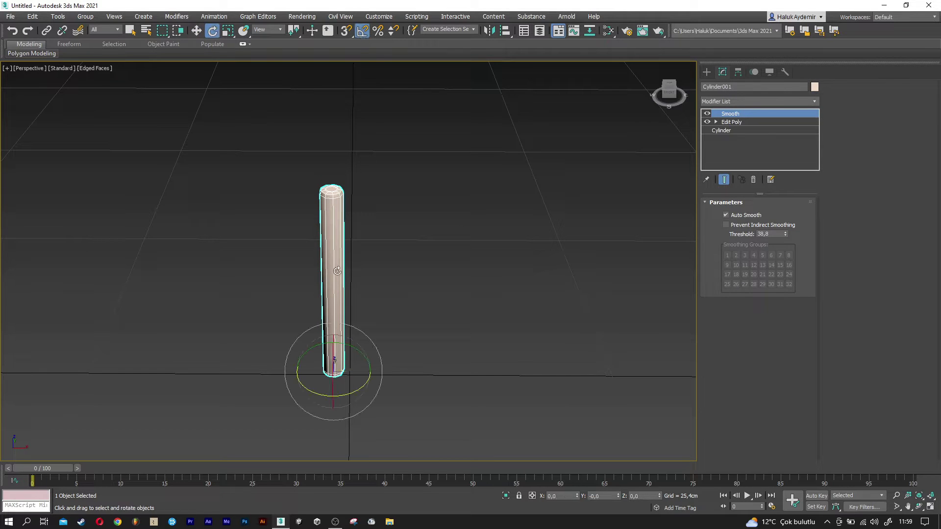
left_click_drag(337, 346, 335, 324)
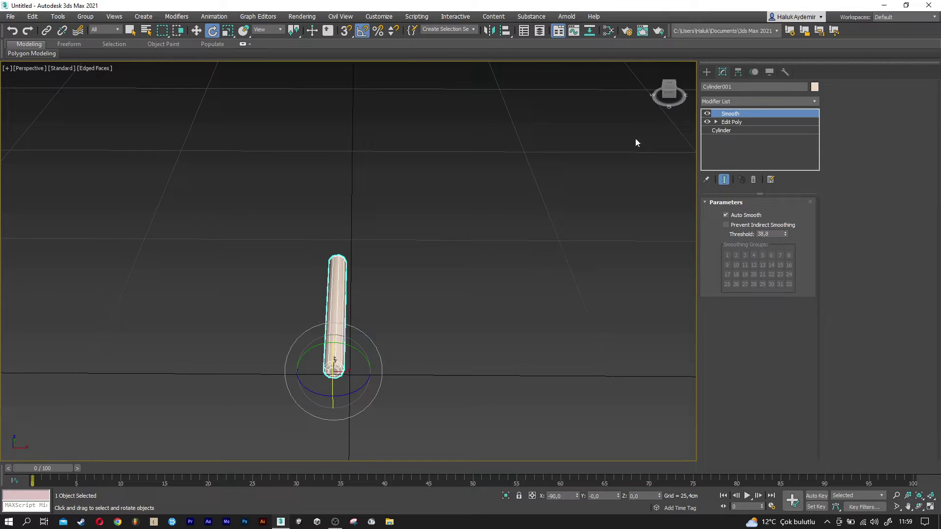
left_click(669, 85)
middle_click_drag(509, 274, 405, 339)
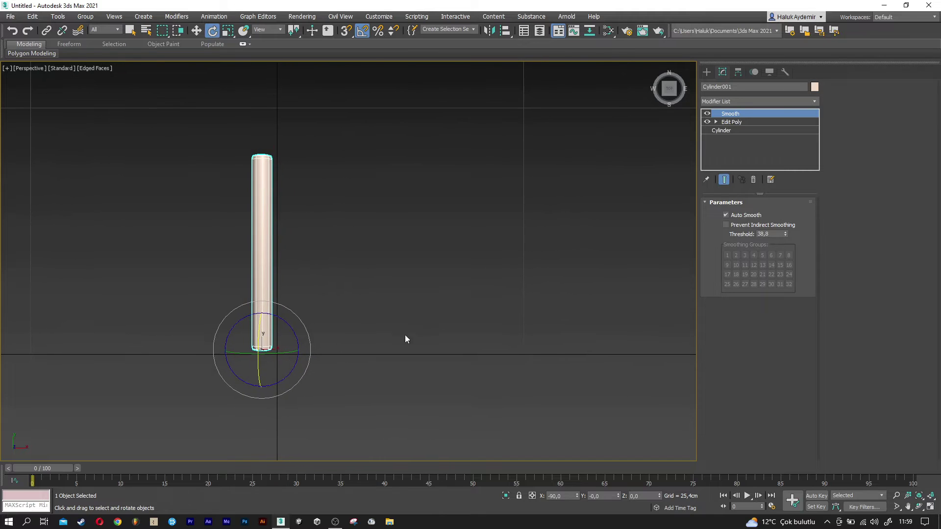
mouse_move(287, 325)
left_mouse_down()
mouse_move(364, 348)
mouse_move(483, 350)
left_mouse_up()
- Shift-clone the stick as a copy named Cylinder002
key("w")
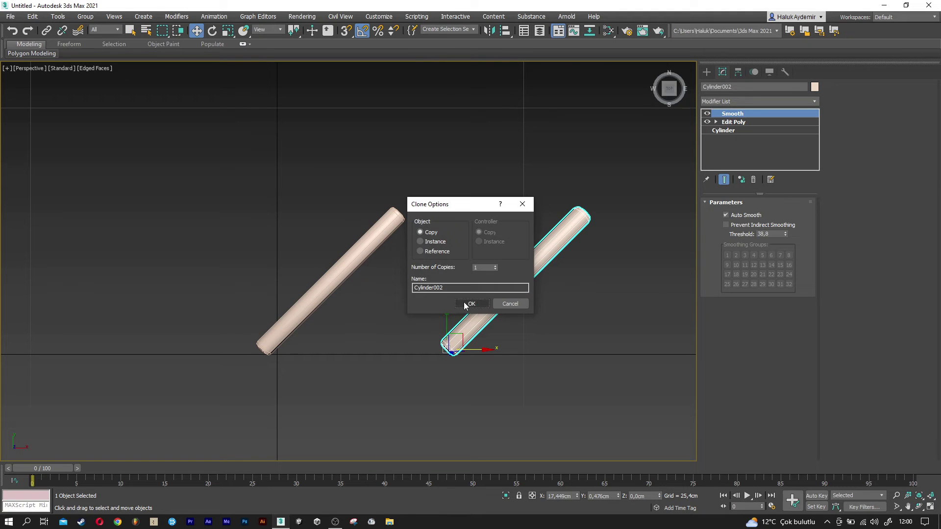
left_click(465, 305)
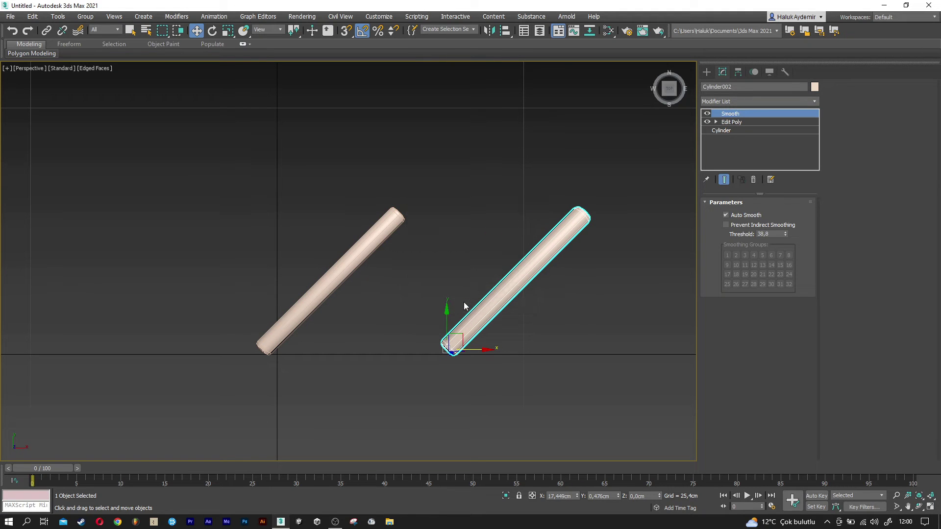
left_click(494, 30)
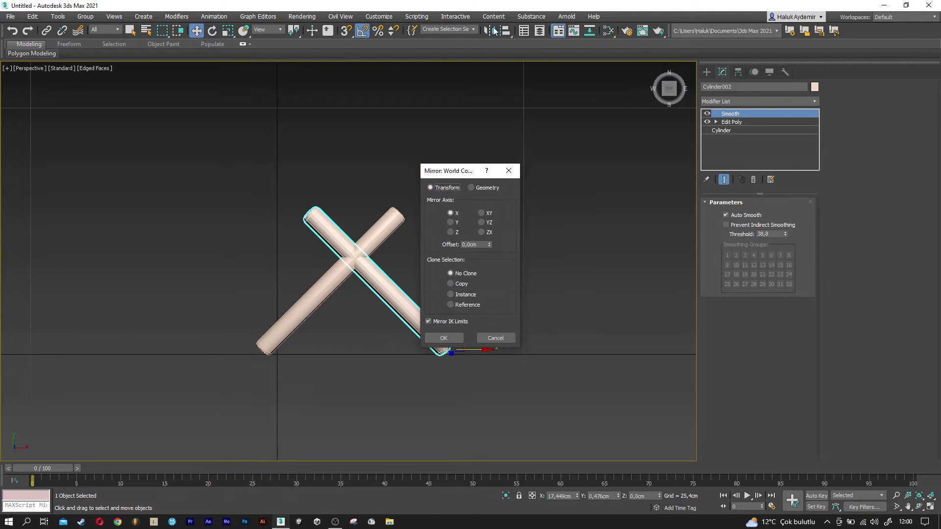
- Mirror Cylinder002 and slide it over so the two sticks meet in an inverted V
left_click(441, 337)
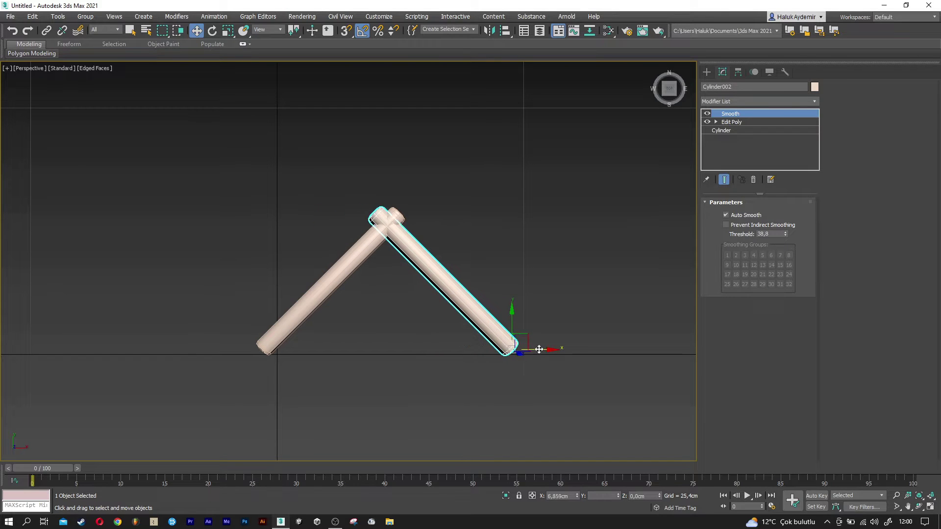
left_click_drag(472, 348, 554, 348)
scroll(463, 257, "up", 2)
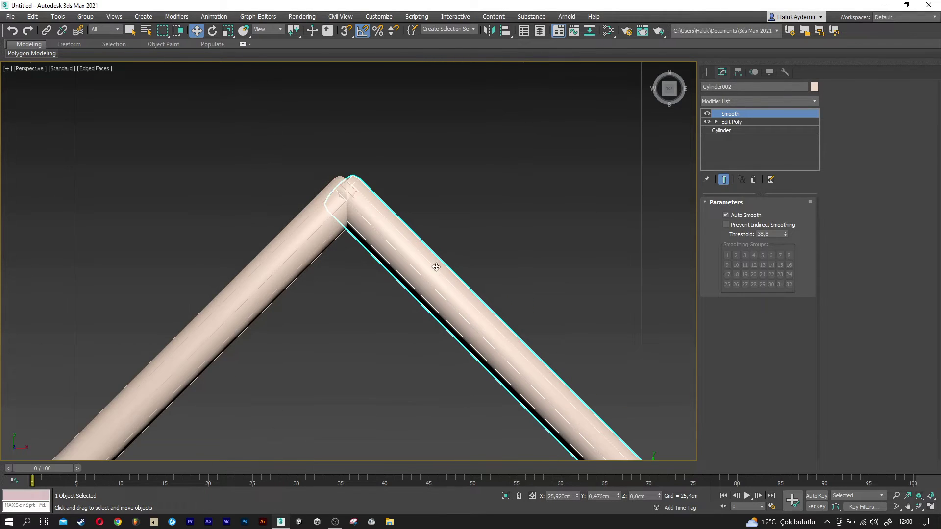
scroll(435, 258, "up", 2)
scroll(363, 225, "up", 2)
key("F4")
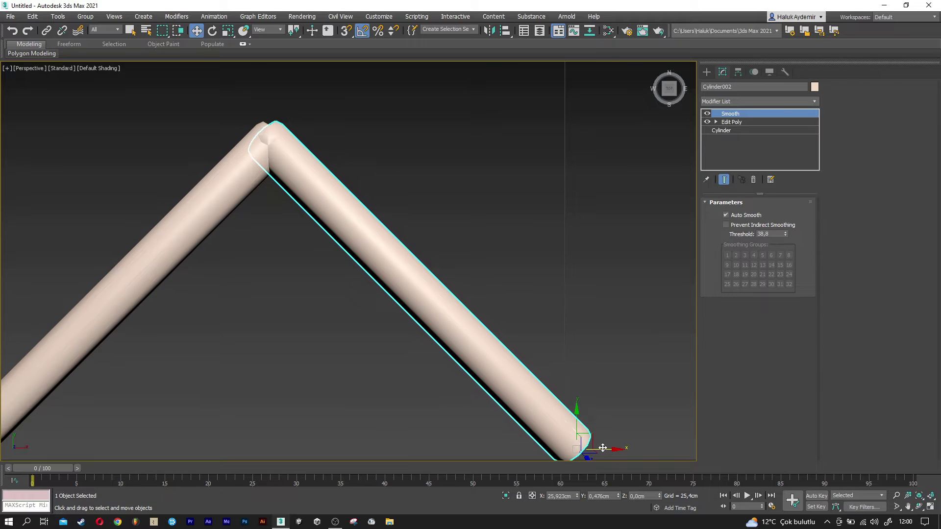
left_click_drag(603, 447, 614, 451)
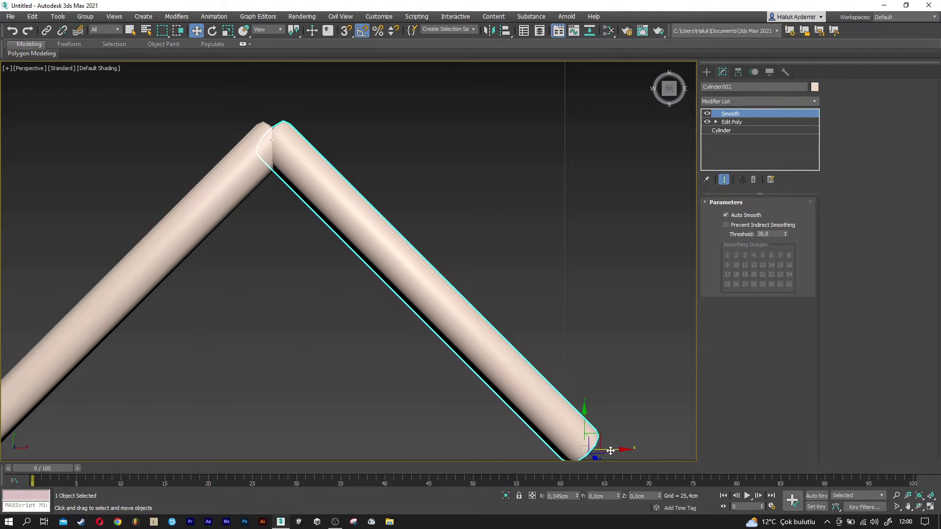
scroll(458, 330, "down", 2)
scroll(441, 305, "down", 2)
- Select both sticks of the V and Shift-drag a copy downward
left_click_drag(195, 353, 457, 194)
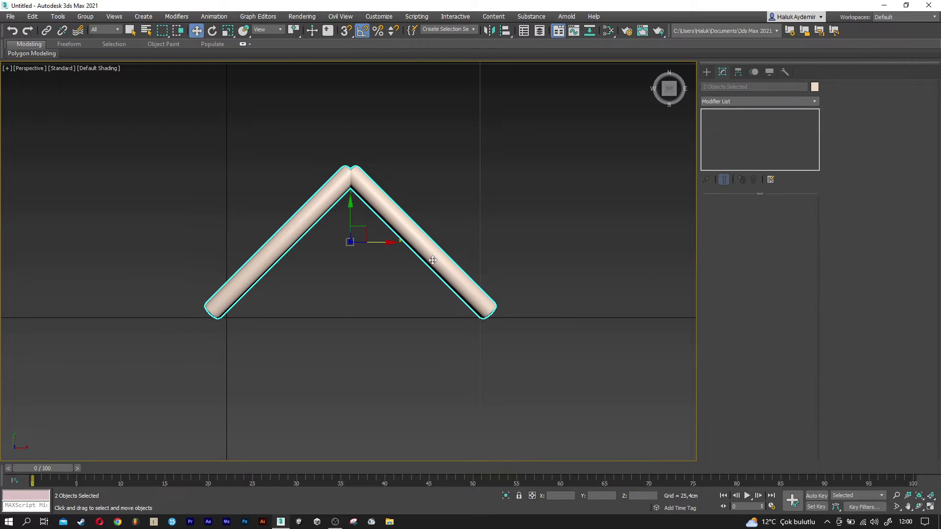
middle_click_drag(347, 211, 355, 165)
left_click_drag(357, 167, 358, 275, "shift")
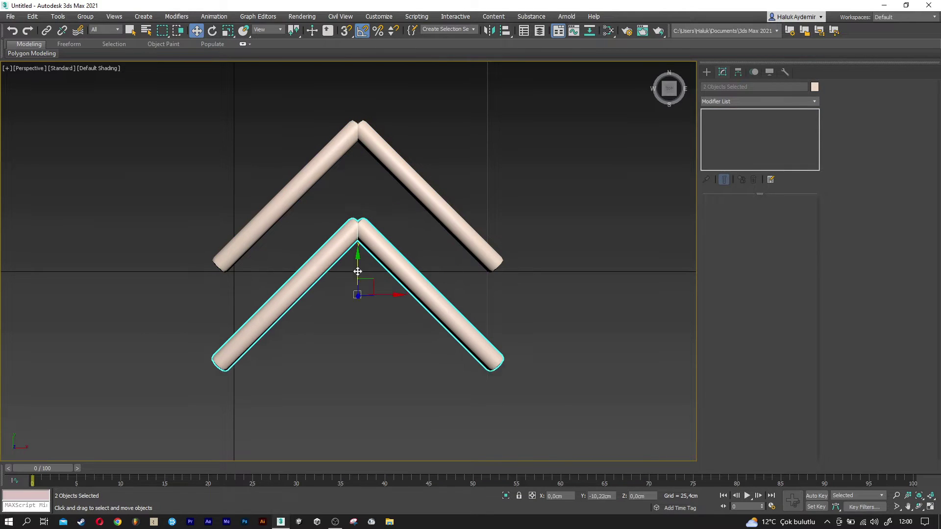
left_click(468, 304)
- Rotate the copied V 180° and join it beneath the upper V to close a diamond
key("e")
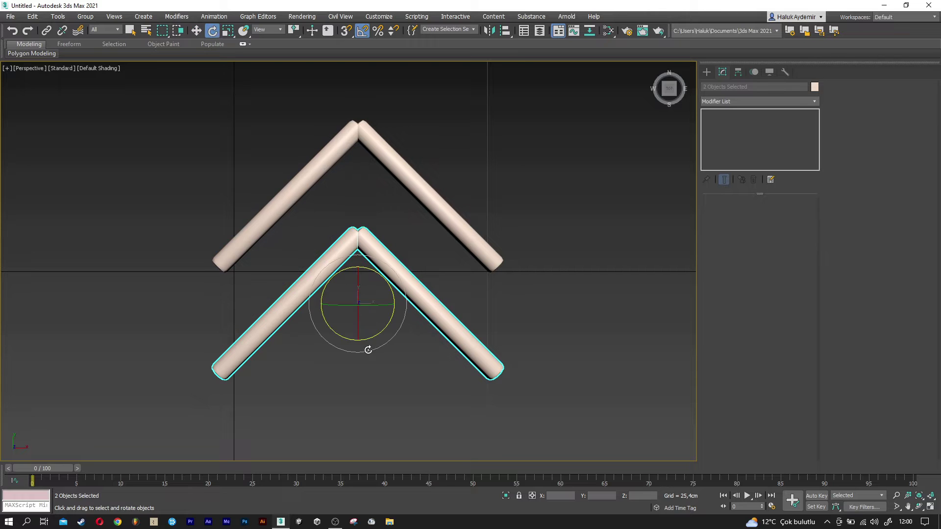
left_click_drag(372, 346, 453, 310)
key("w")
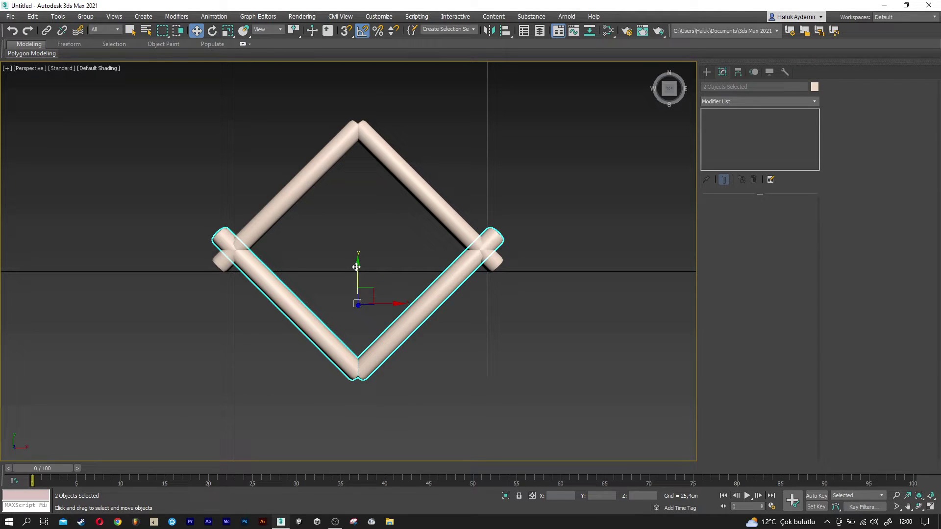
left_click_drag(356, 267, 357, 280)
scroll(296, 296, "up", 3)
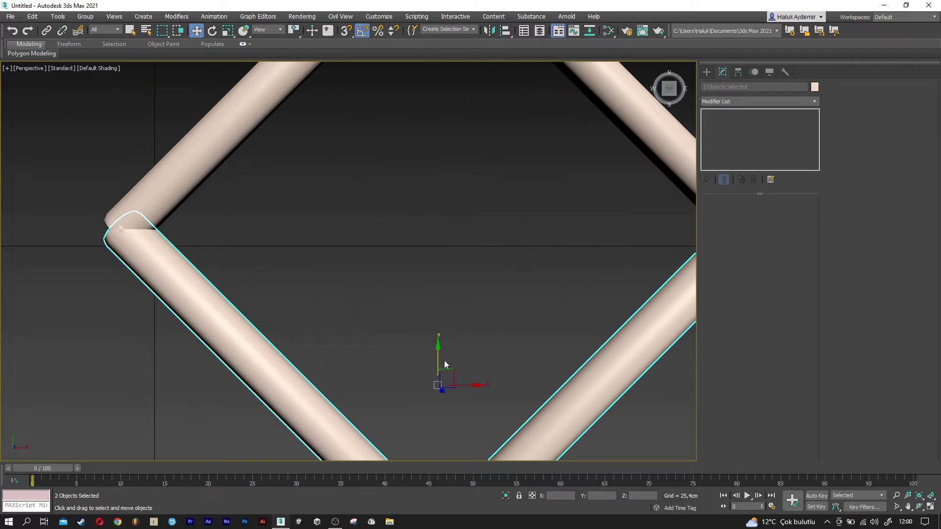
left_click_drag(437, 354, 441, 357)
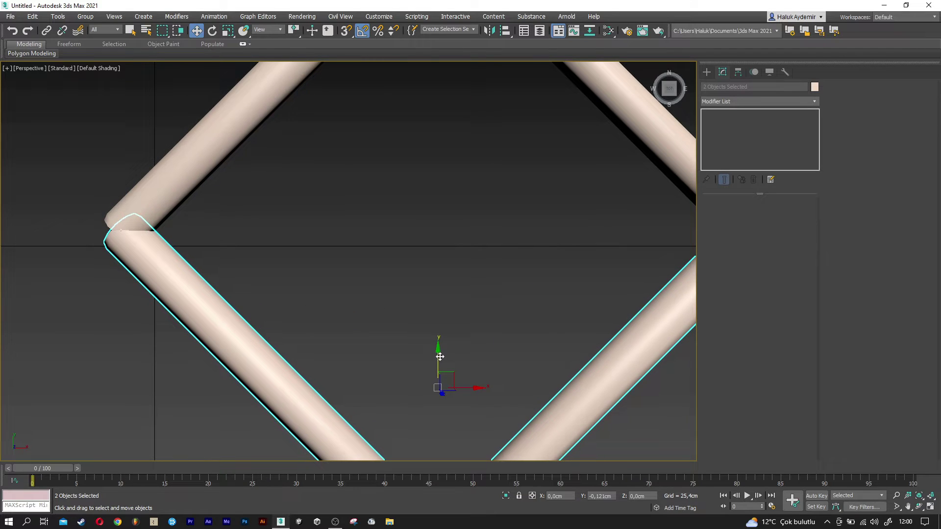
scroll(303, 304, "down", 5)
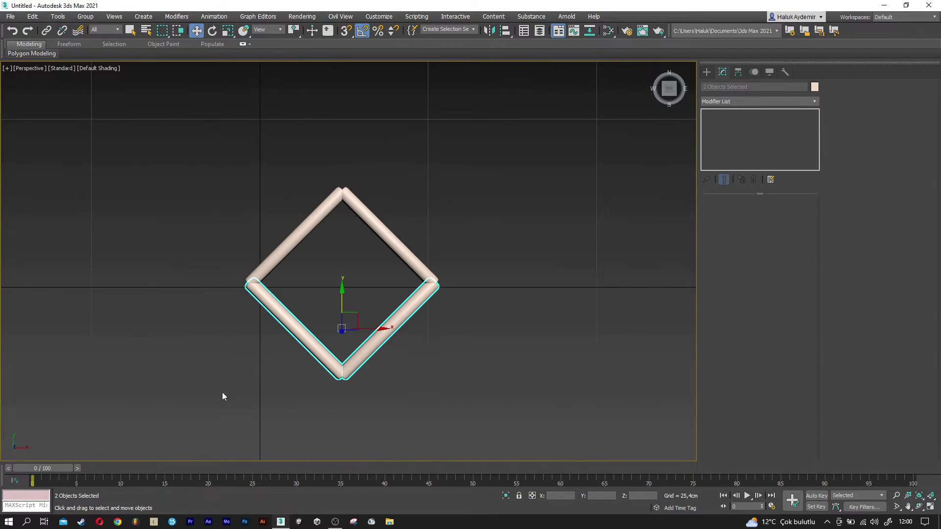
left_click_drag(457, 205, 461, 193)
- Move the four-stick diamond over to the left
scroll(461, 193, "down", 5)
scroll(470, 251, "down", 2)
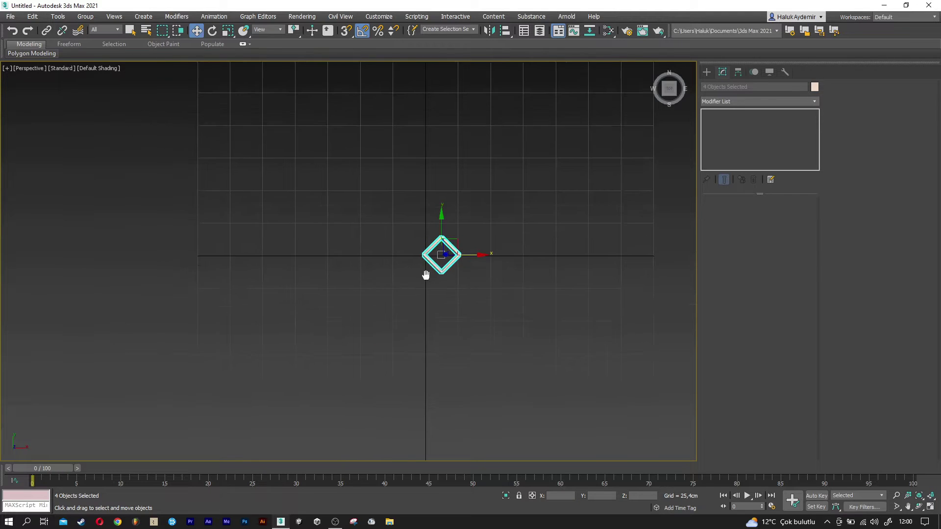
left_click_drag(414, 260, 255, 251)
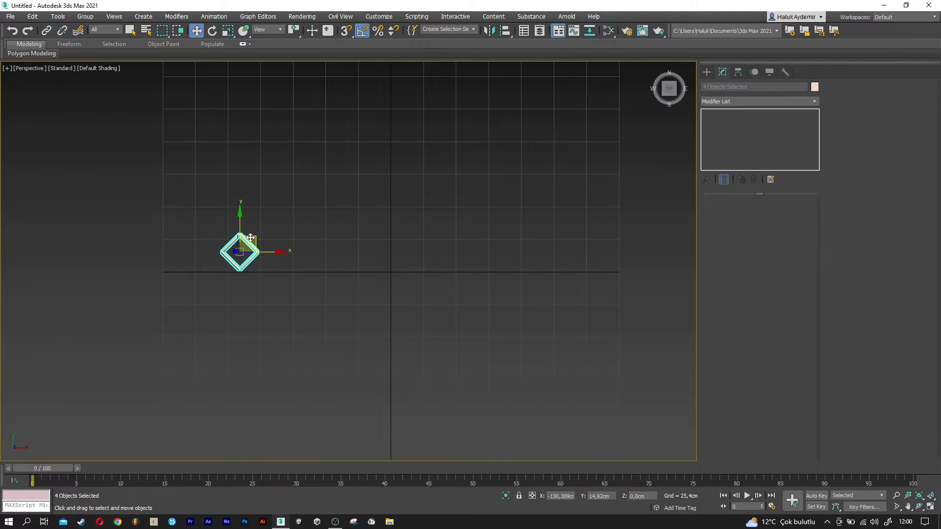
scroll(255, 250, "up", 4)
scroll(213, 260, "up", 3)
scroll(207, 263, "up", 3)
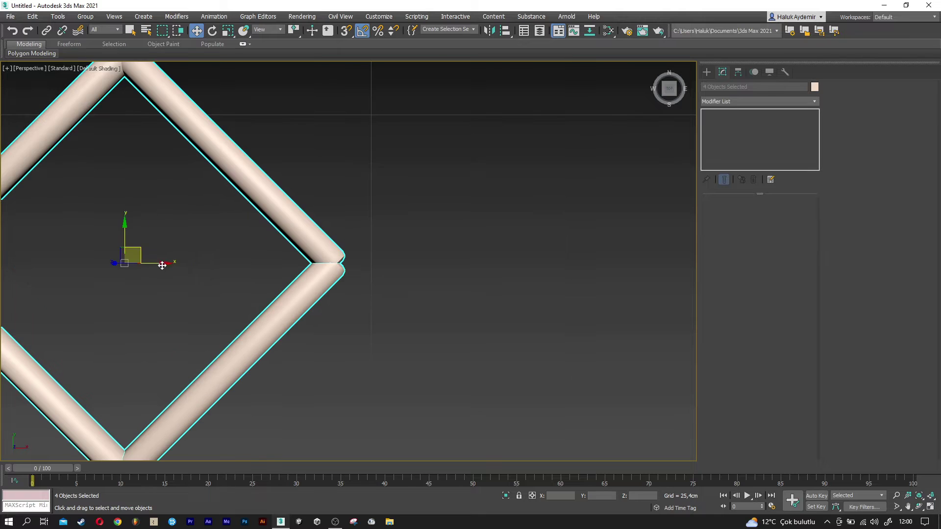
- Shift-clone the diamond to the right into a row of 10 linked diamonds, then select it all
left_click_drag(207, 263, 574, 277, "shift")
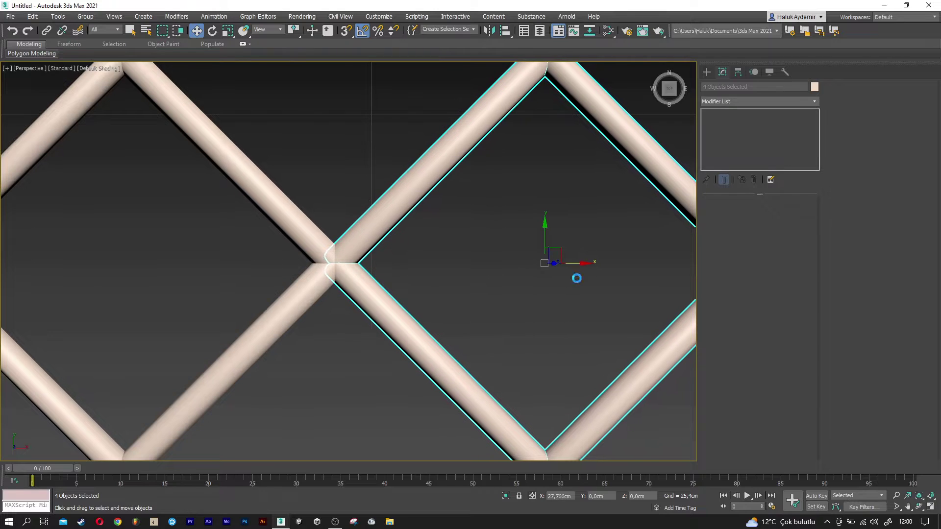
left_click_drag(574, 278, 577, 279, "shift")
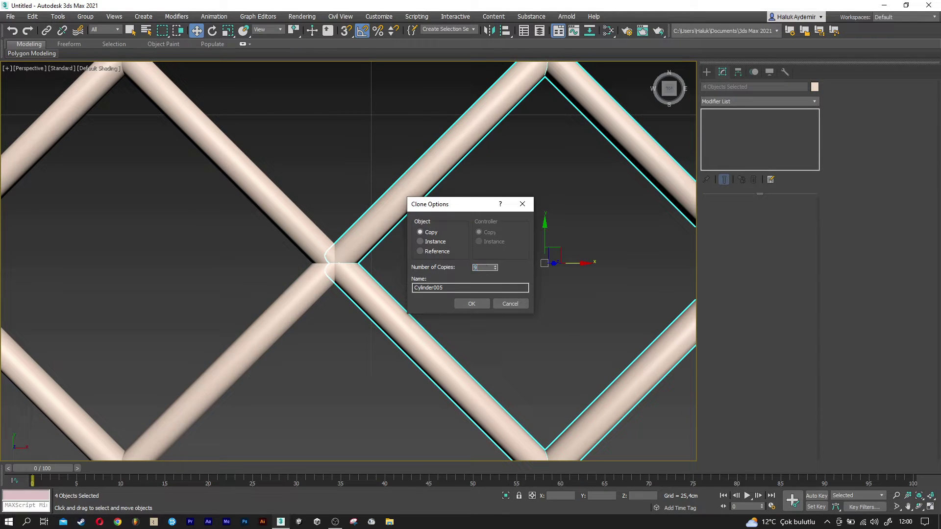
left_click(471, 304)
scroll(272, 268, "down", 5)
scroll(266, 268, "down", 3)
scroll(267, 271, "down", 3)
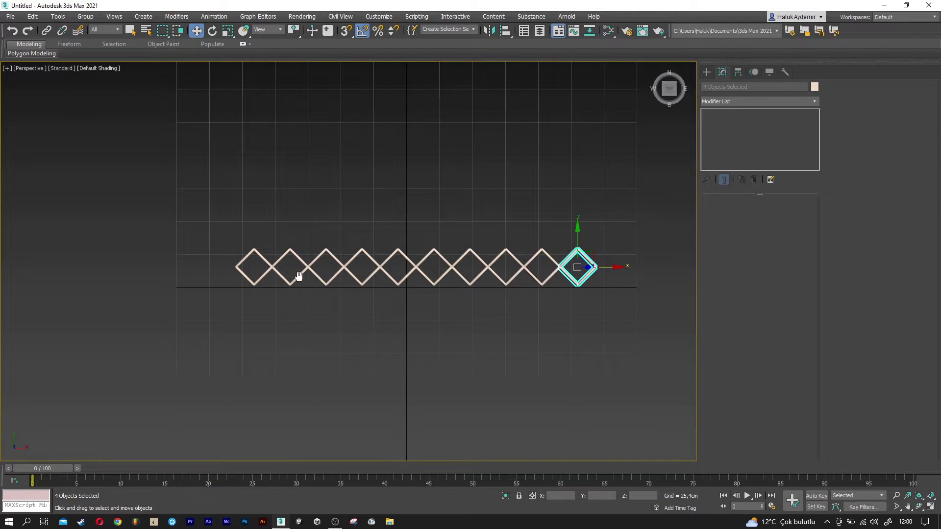
left_click_drag(187, 317, 607, 237)
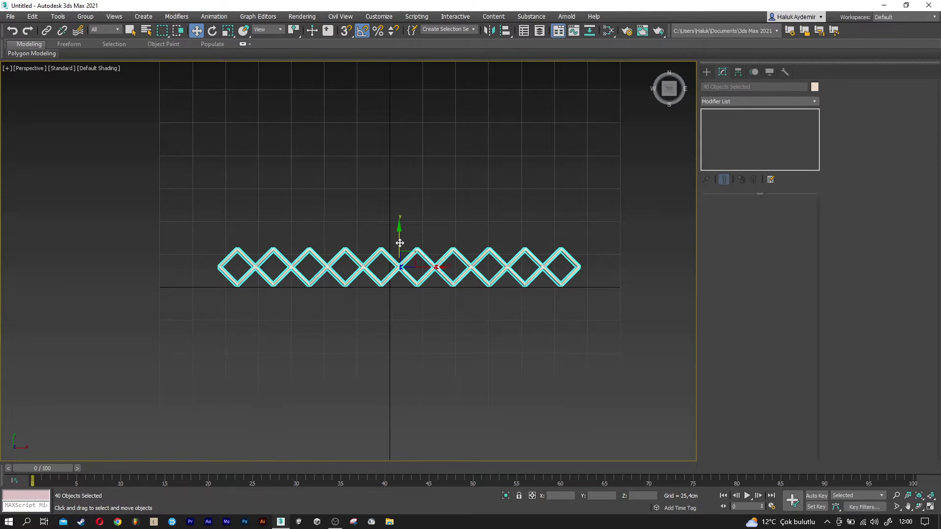
- Raise the diamond row, then select only the lower V of the first diamond
left_click_drag(400, 267, 400, 229)
left_click(213, 222)
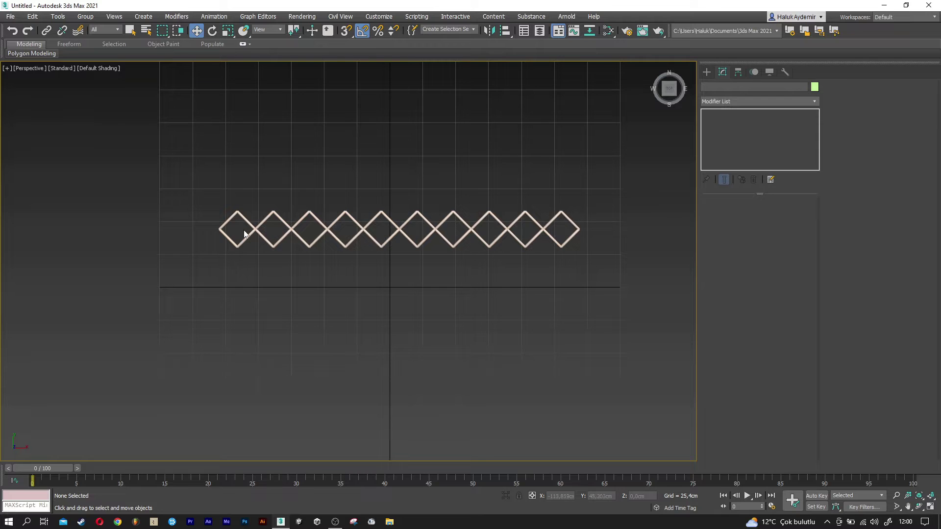
scroll(243, 230, "up", 3)
scroll(214, 260, "up", 4)
scroll(197, 297, "up", 2)
left_click_drag(322, 241, 321, 241)
middle_click_drag(484, 217, 422, 274)
- Shift-drag a copy of that V pair into the gap below the row
left_click_drag(225, 246, 368, 388)
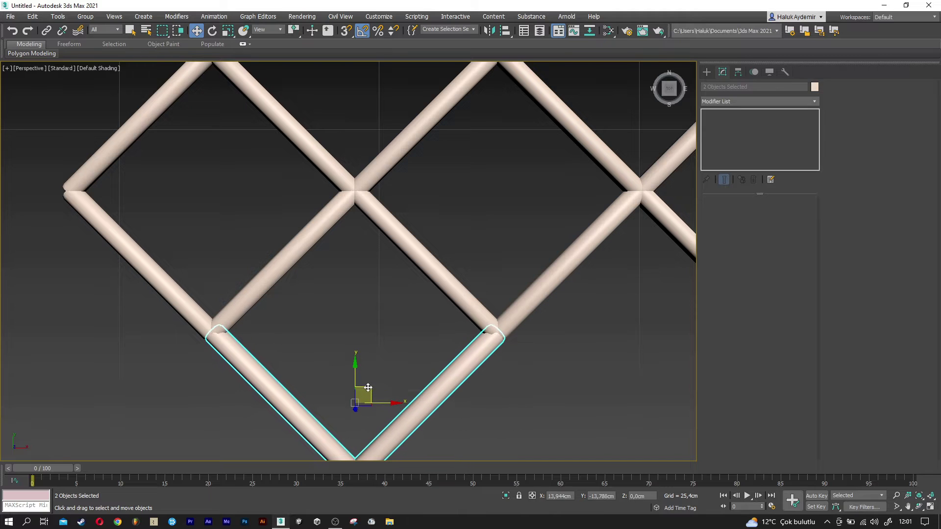
left_click(473, 305)
scroll(354, 383, "up", 5)
scroll(354, 383, "down", 1)
scroll(395, 366, "down", 2)
scroll(387, 373, "down", 3)
- Fine-tune the copied V so its ends meet the diamond corners above
left_click_drag(398, 376, 398, 374)
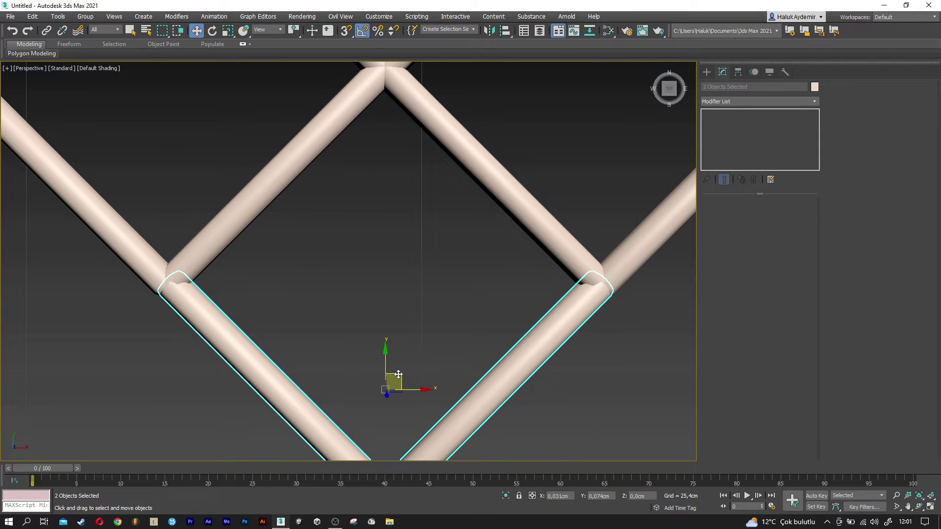
left_click_drag(398, 375, 385, 360)
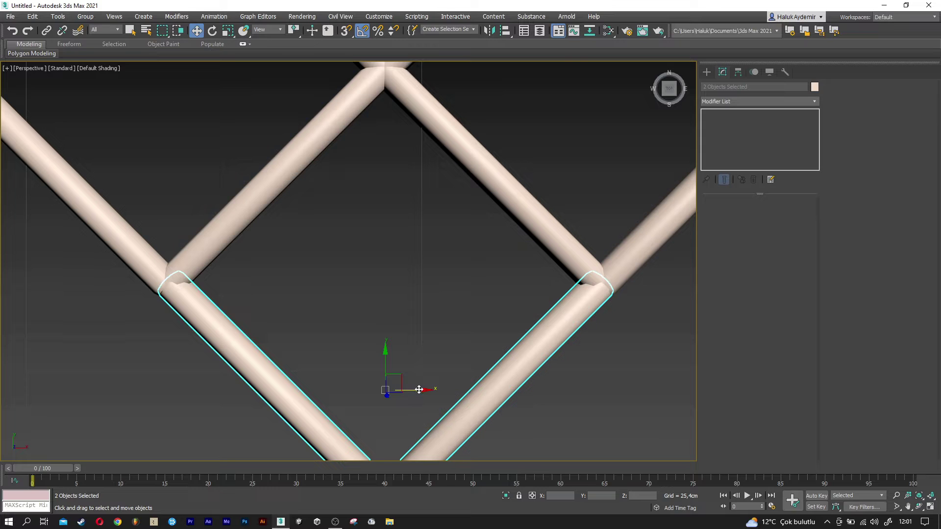
left_click_drag(418, 389, 417, 390)
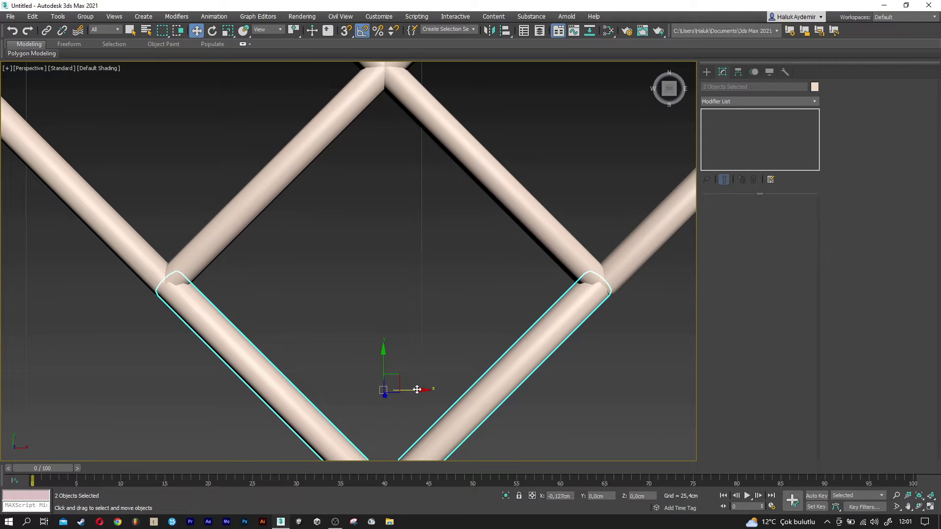
left_click_drag(407, 389, 408, 389)
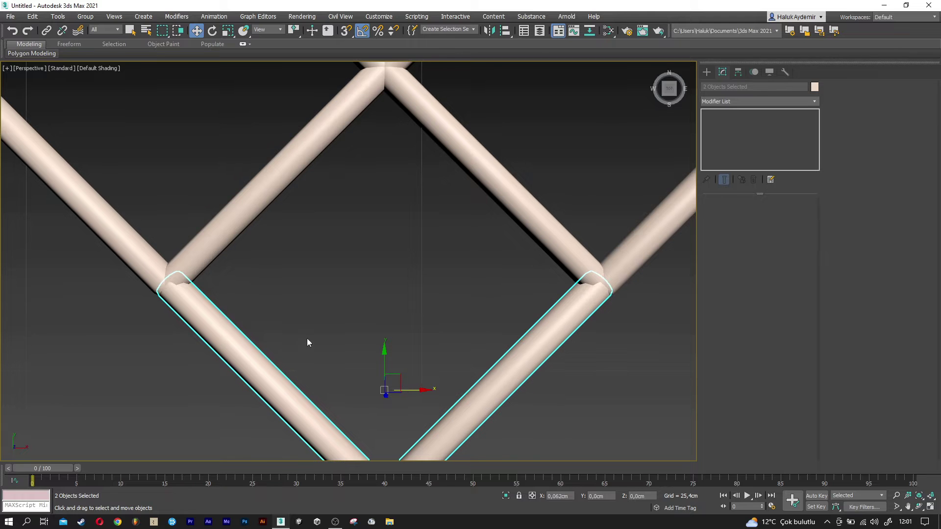
scroll(308, 342, "down", 3)
scroll(388, 305, "down", 1)
scroll(258, 319, "up", 2)
scroll(109, 368, "up", 1)
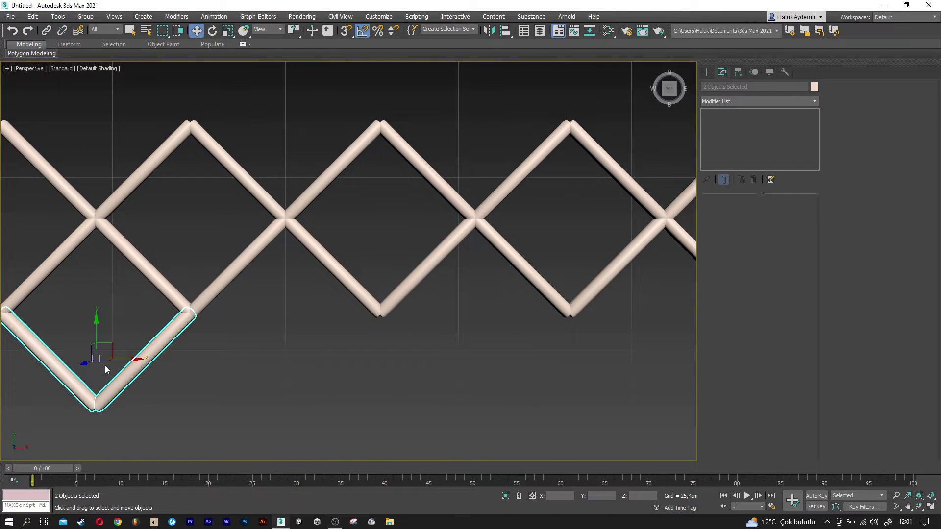
scroll(143, 346, "up", 2)
- Clone the lower V pair along X beneath the row and align the last copy
left_click_drag(102, 365, 389, 367, "shift")
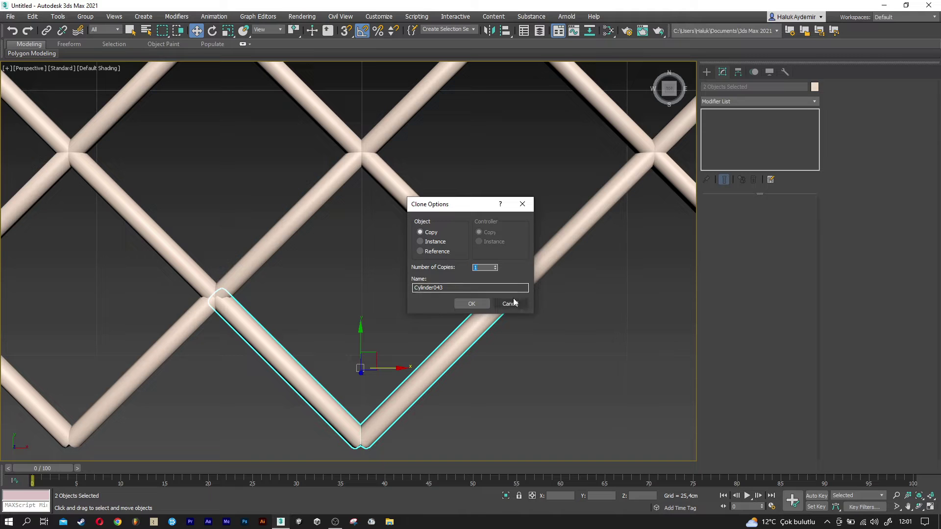
left_click(471, 304)
scroll(182, 268, "down", 5)
scroll(182, 267, "down", 4)
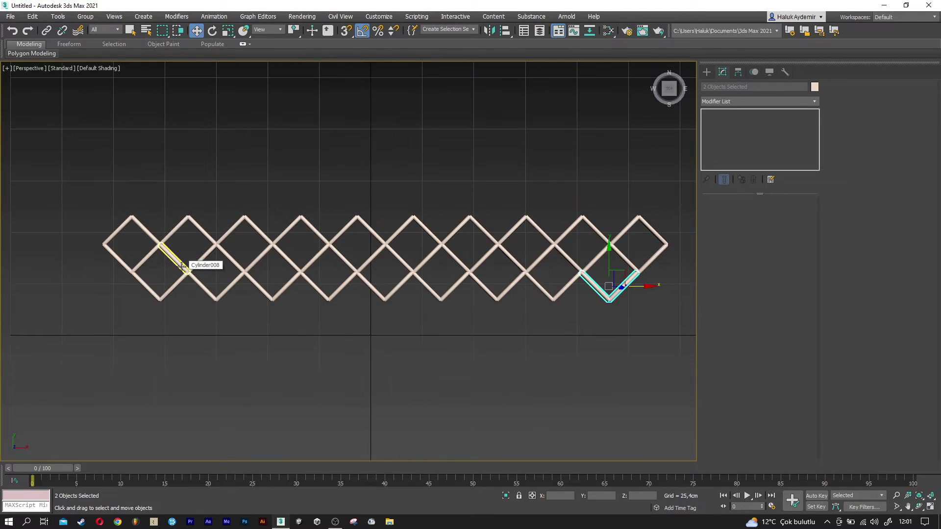
scroll(473, 308, "up", 4)
scroll(479, 296, "up", 3)
scroll(480, 296, "up", 4)
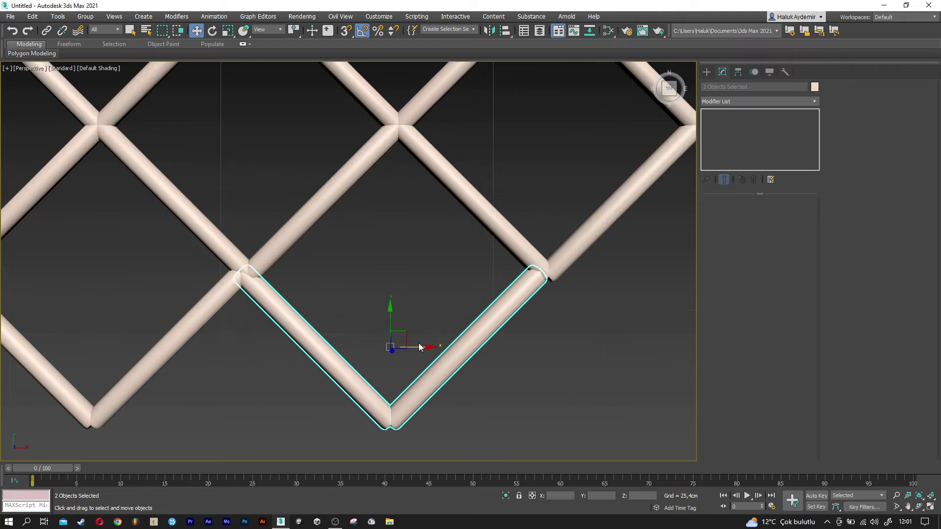
left_click_drag(424, 349, 336, 351)
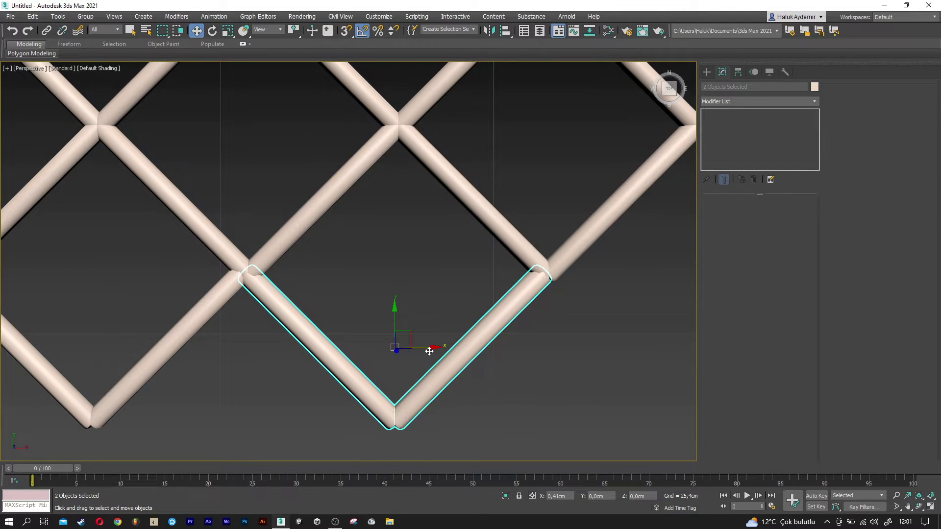
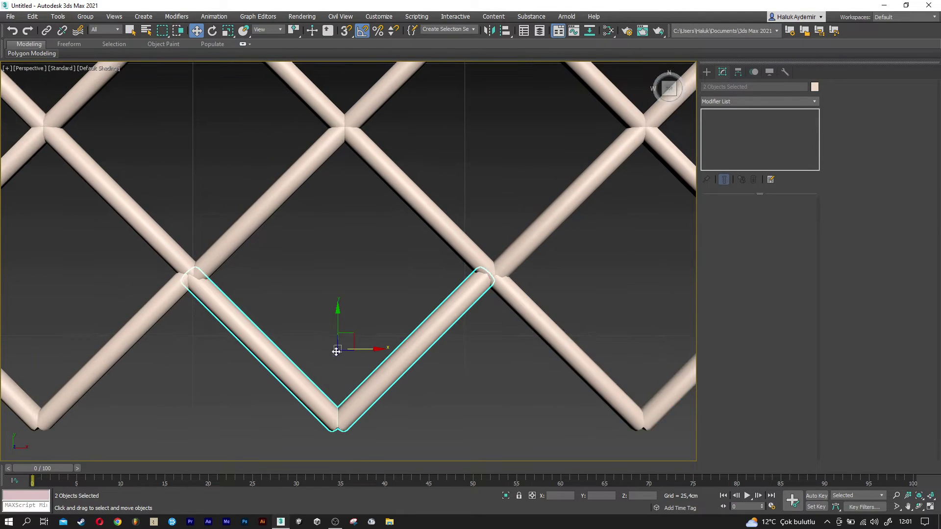
- Shift the copied V tube pair slightly along X so its ends meet the lattice junctions
left_click_drag(363, 348, 368, 348)
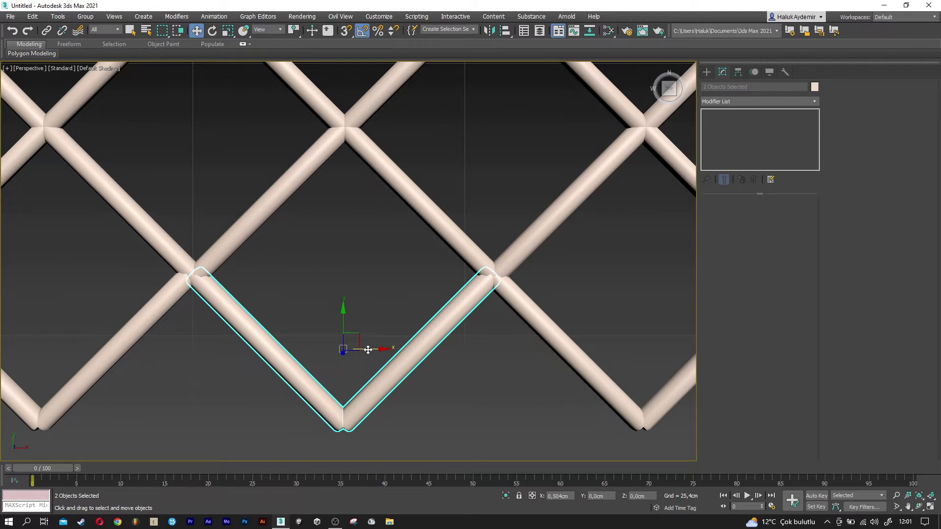
middle_click_drag(141, 321, 394, 388)
left_click_drag(322, 334, 325, 335)
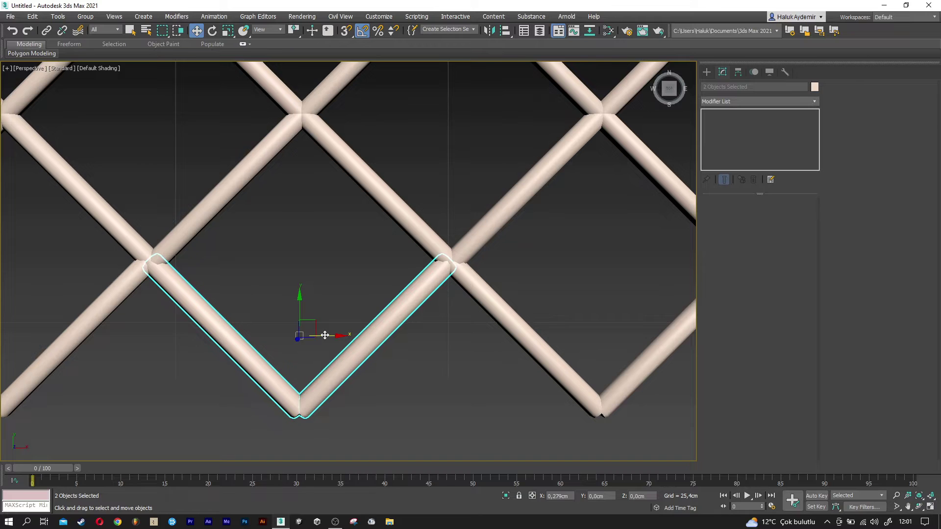
mouse_move(320, 335)
middle_mouse_down()
mouse_move(616, 313)
mouse_move(347, 316)
mouse_move(259, 383)
mouse_move(310, 350)
middle_mouse_up()
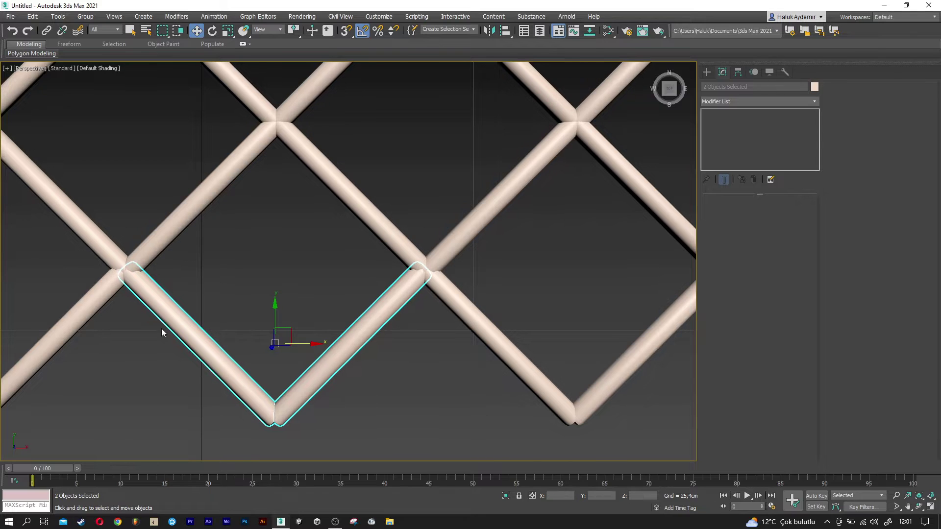
middle_click_drag(161, 330, 505, 311)
left_click_drag(412, 396, 300, 344)
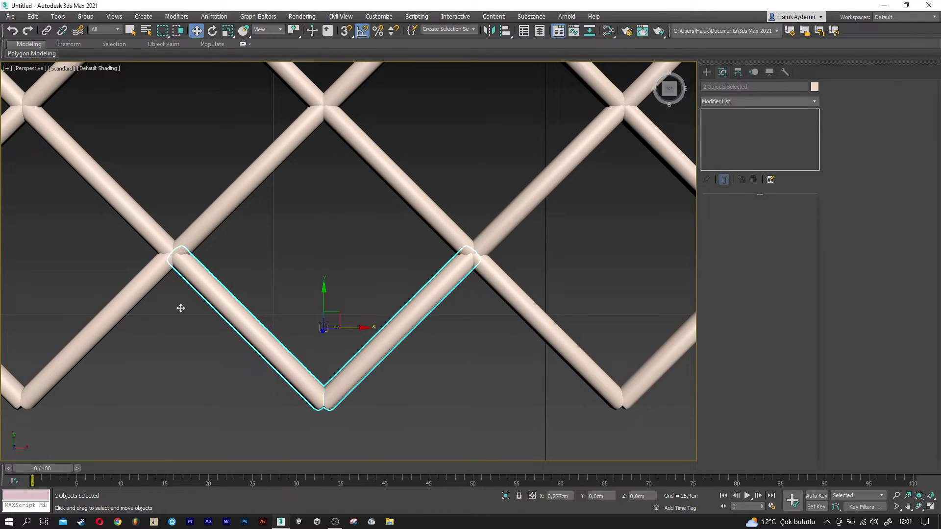
middle_click_drag(288, 306, 407, 305)
scroll(315, 304, "down", 2)
scroll(315, 305, "down", 5)
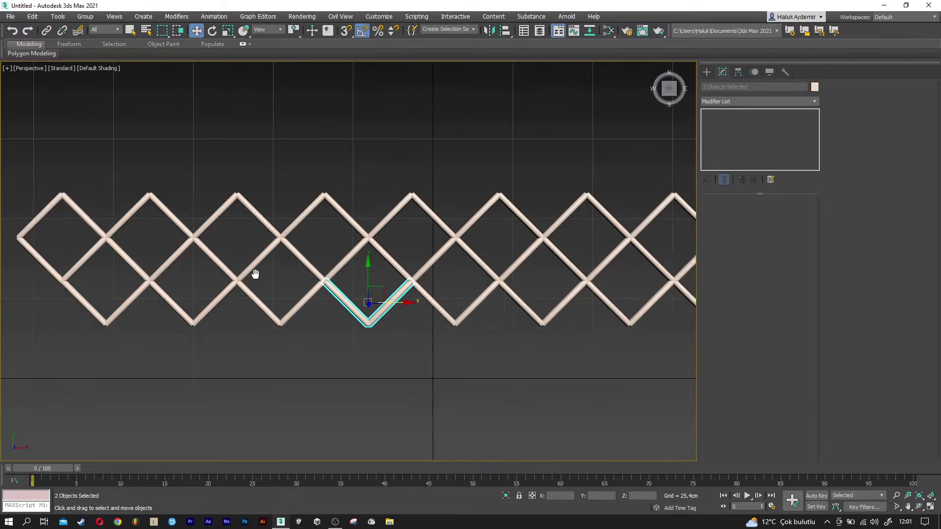
scroll(254, 280, "down", 2)
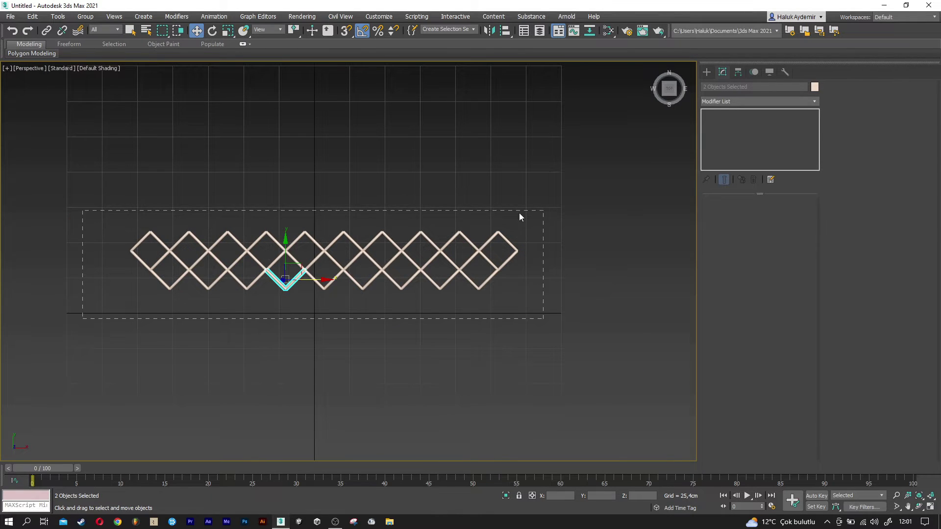
- Clone the whole diamond lattice downward as a copy
left_click_drag(521, 223, 542, 211)
scroll(290, 274, "up", 2)
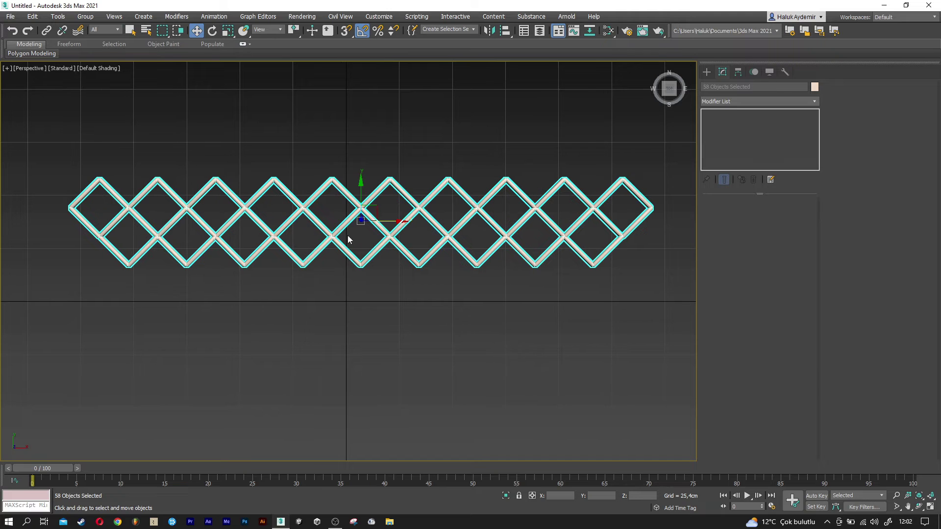
left_click_drag(361, 181, 361, 291, "shift")
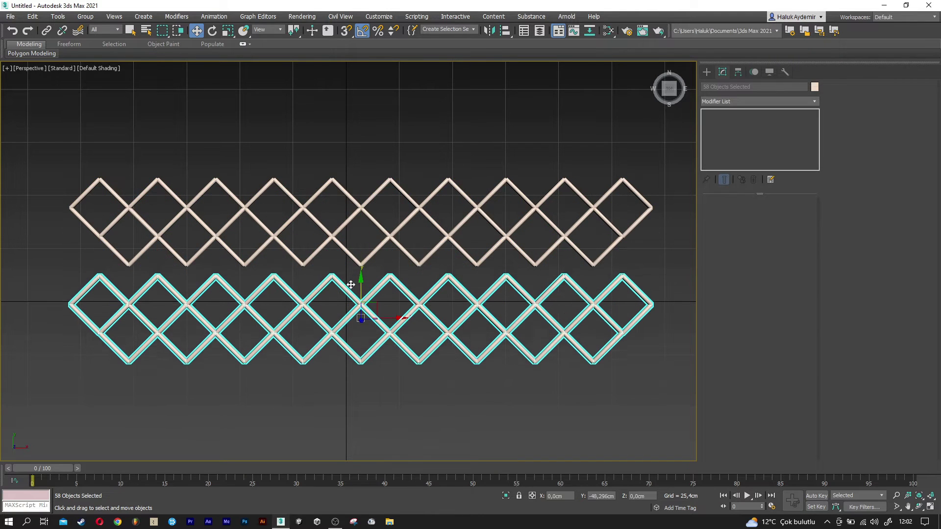
left_click(458, 303)
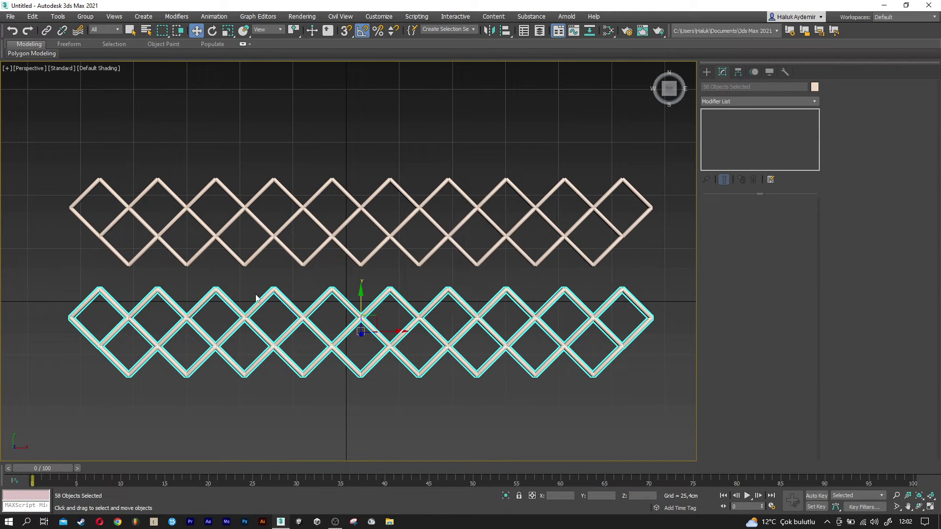
- Delete the copy's top zigzag row except its end pieces, then raise the copy toward the original
left_click(107, 307)
left_click_drag(96, 305, 376, 300)
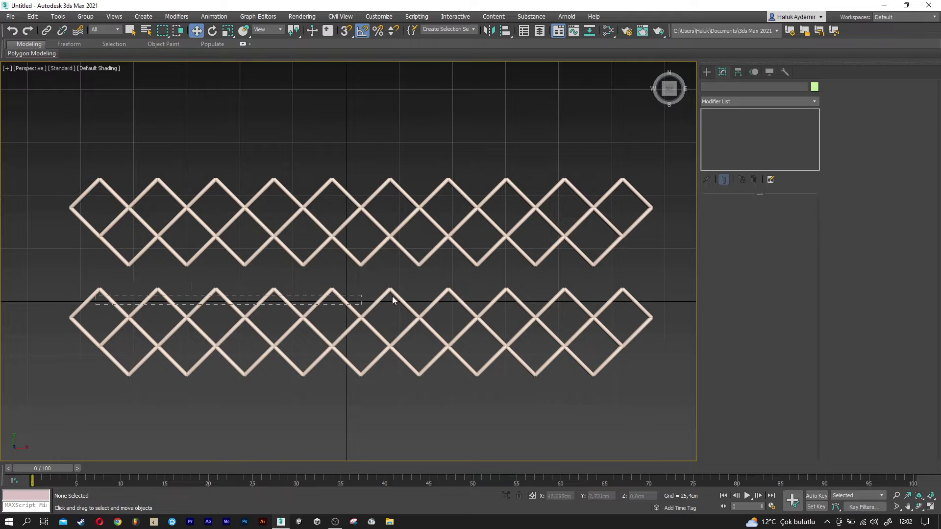
left_click_drag(608, 295, 612, 296)
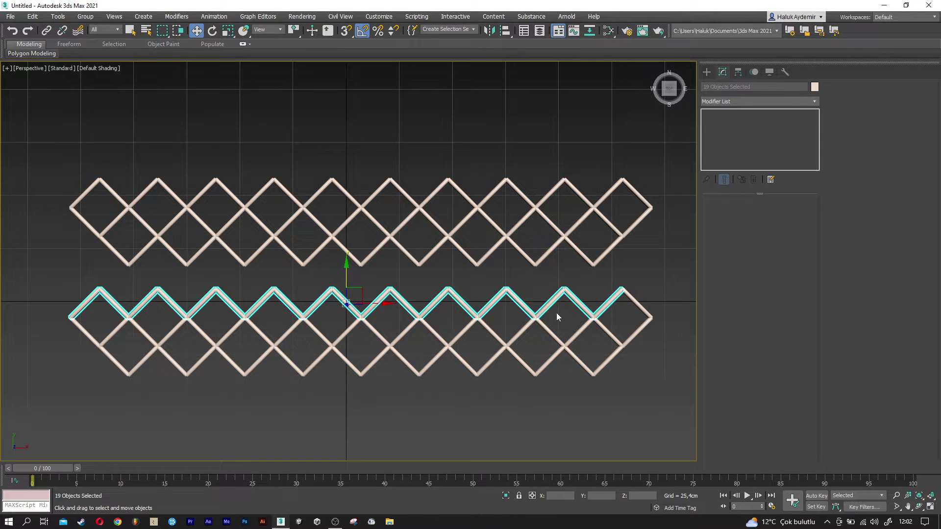
left_click(84, 304, "alt")
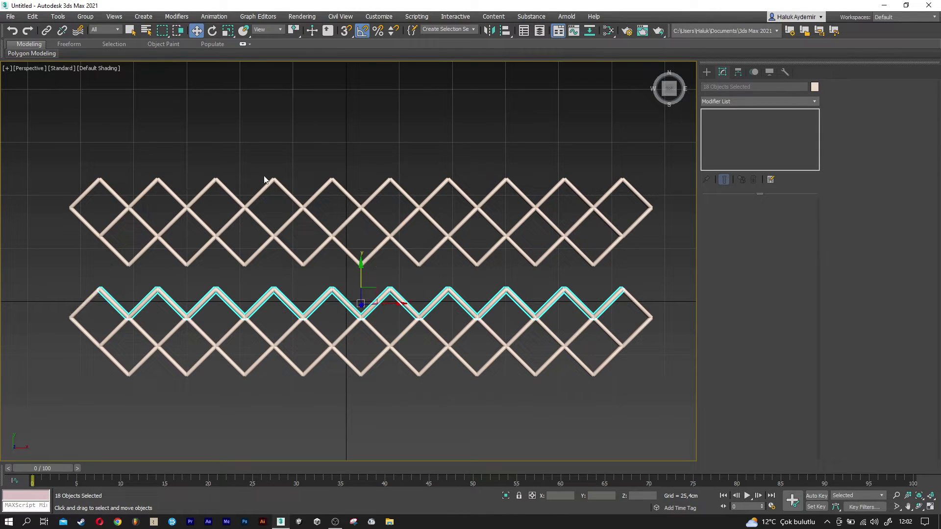
key("Delete")
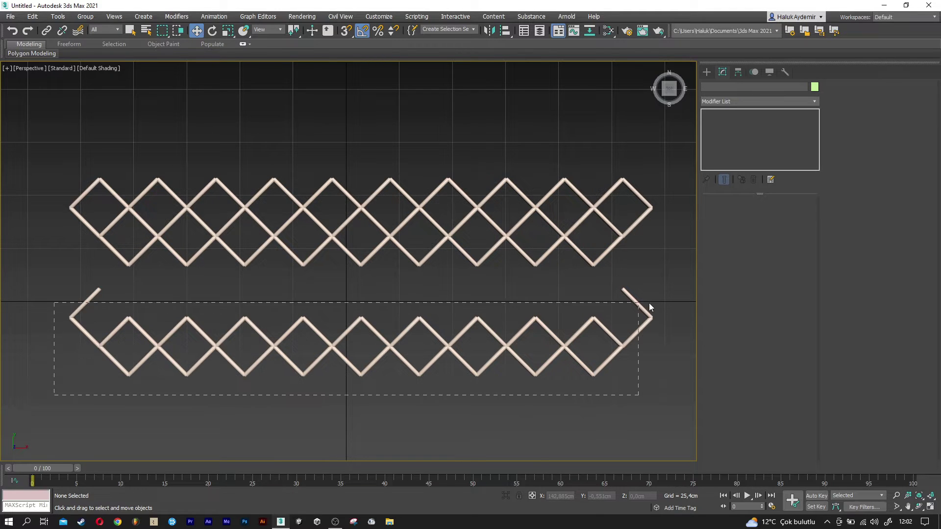
left_click_drag(650, 306, 653, 307)
left_click_drag(361, 315, 292, 269)
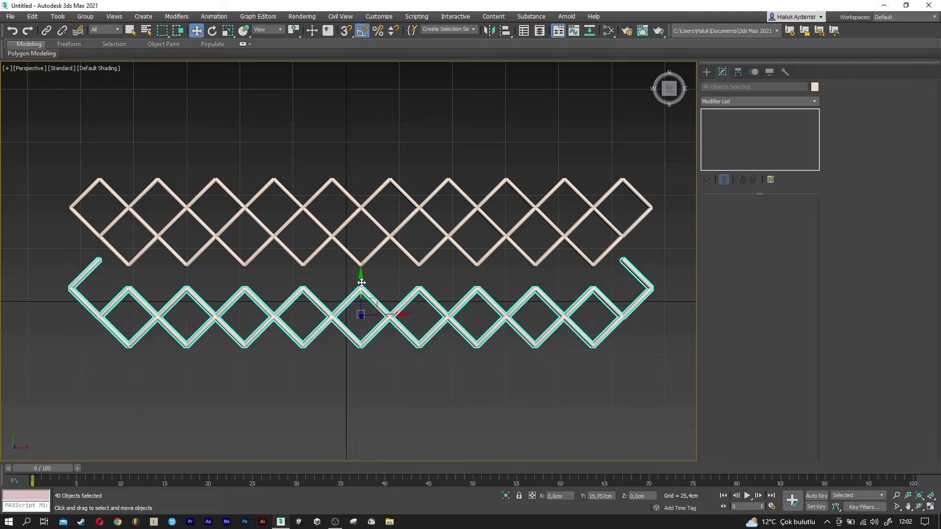
- Nudge the lower lattice half about 0.5 cm up along Y and zoom to verify the junctions
scroll(292, 268, "up", 3)
scroll(425, 322, "up", 3)
scroll(428, 424, "up", 2)
left_click_drag(437, 425, 429, 416)
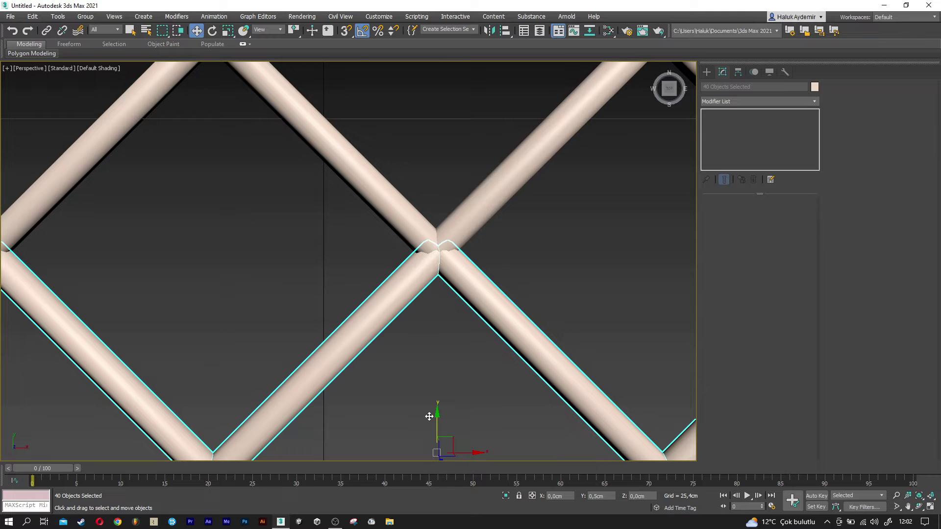
scroll(429, 417, "down", 5)
scroll(309, 369, "up", 2)
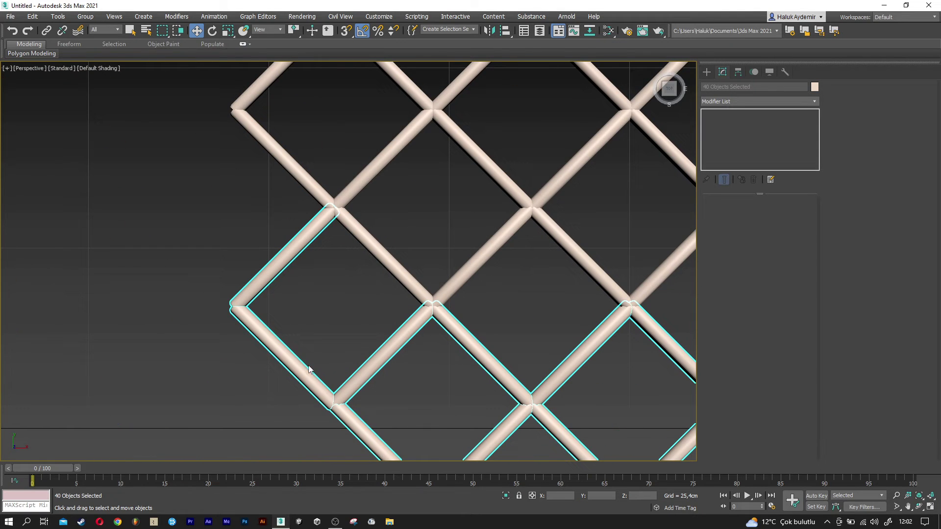
scroll(338, 248, "down", 1)
scroll(238, 253, "down", 4)
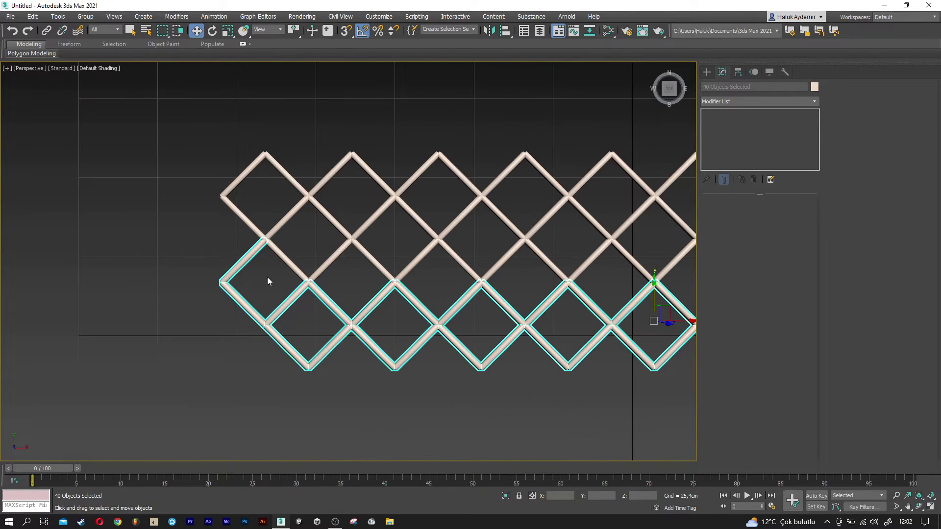
scroll(313, 304, "down", 2)
scroll(311, 308, "down", 1)
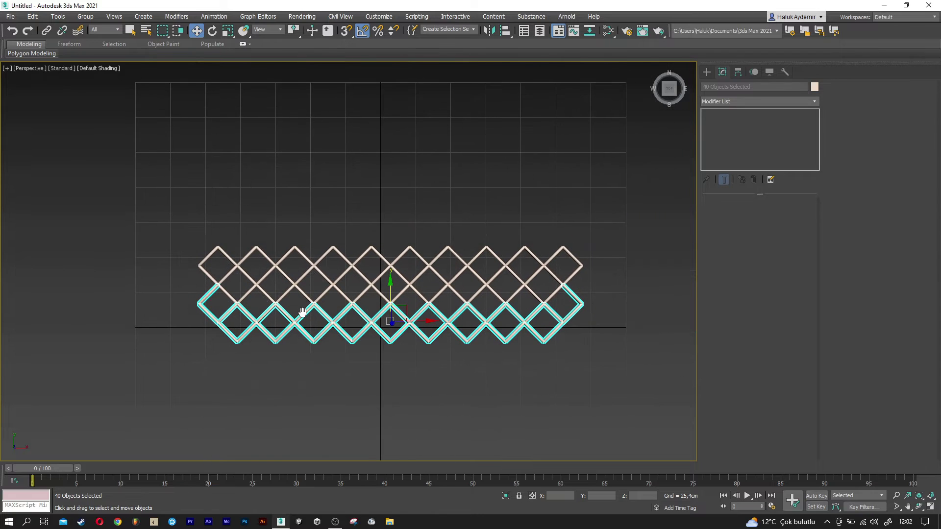
- Select a single tube on the lattice's left edge
left_click(336, 398)
scroll(201, 336, "up", 2)
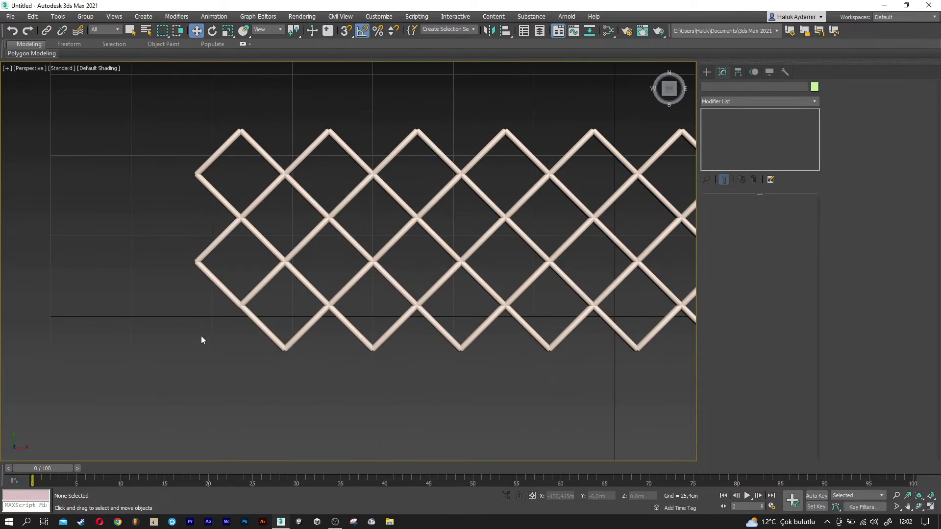
scroll(284, 295, "up", 3)
left_click(303, 247)
scroll(304, 247, "up", 1)
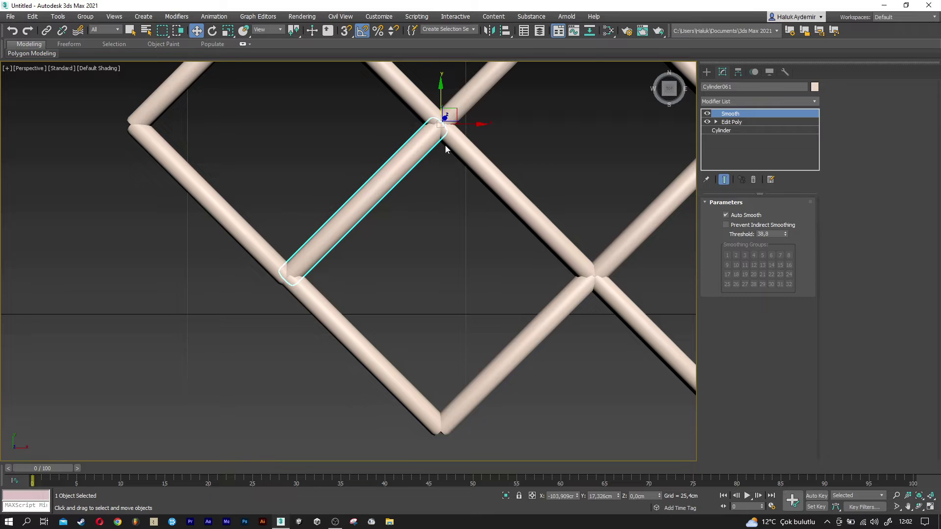
- Clone the tube down onto the lattice's lower-left junction
left_click_drag(459, 112, 305, 263, "shift")
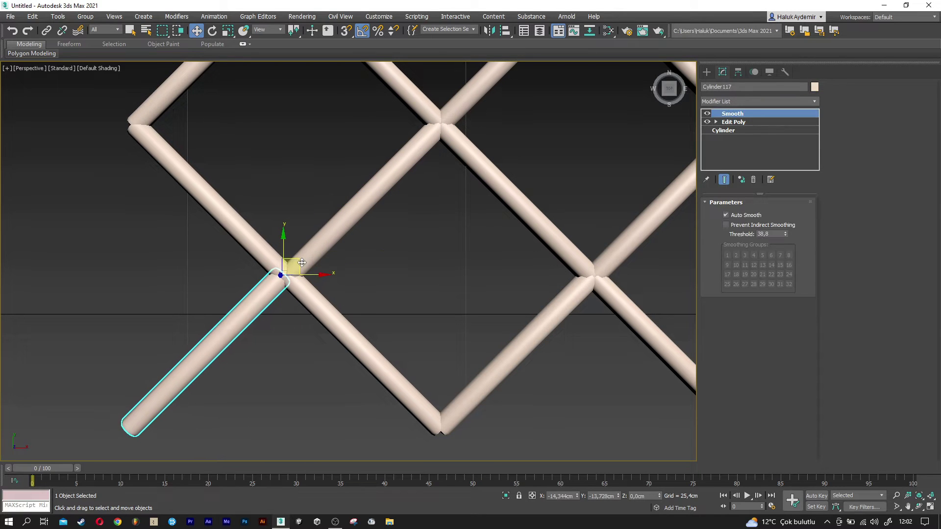
left_click_drag(304, 263, 306, 265, "shift")
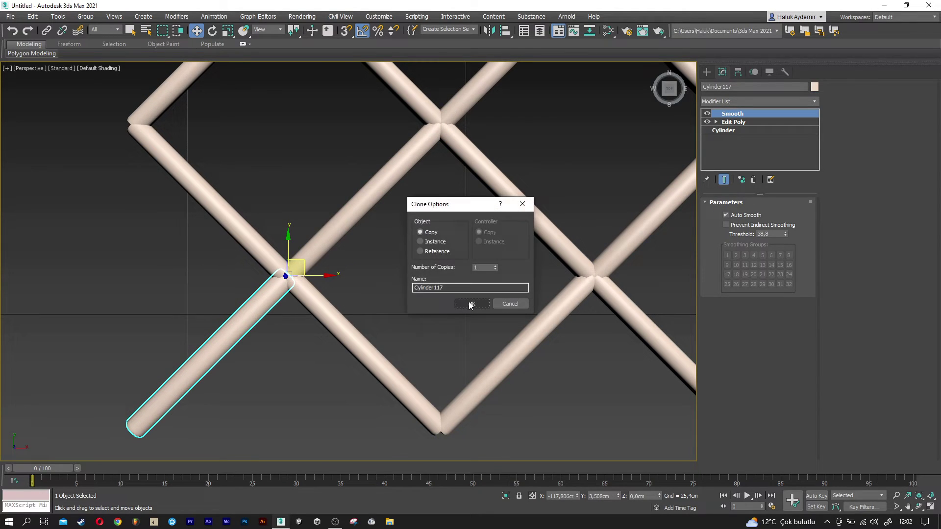
left_click(469, 303)
scroll(420, 279, "down", 5)
scroll(420, 279, "down", 2)
middle_click_drag(420, 279, 293, 297)
scroll(426, 321, "up", 3)
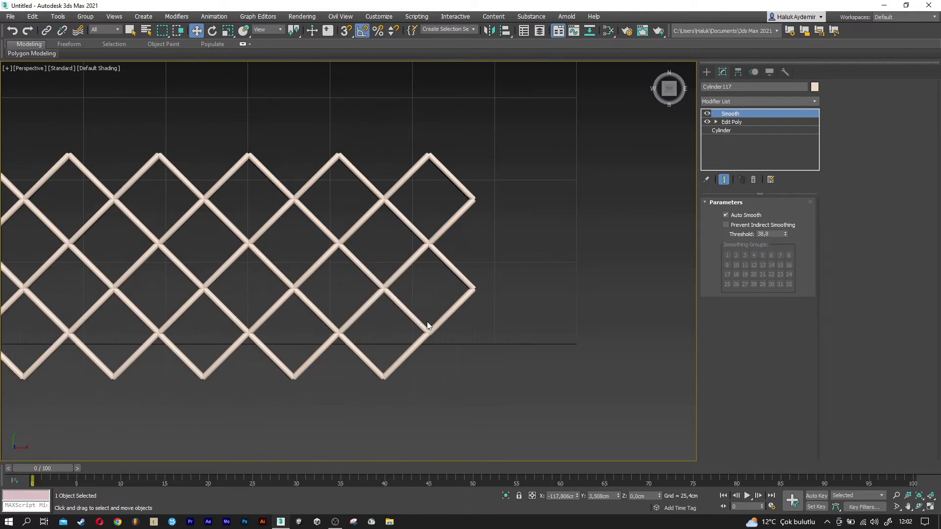
scroll(426, 321, "up", 6)
- Clone a right-side tube down onto the lower-right junction
left_click(412, 314)
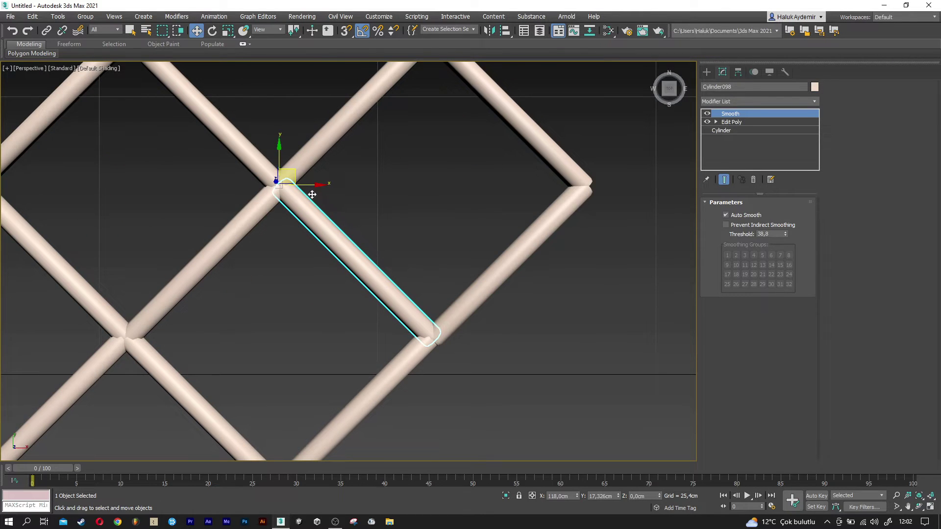
left_click_drag(313, 195, 444, 323, "shift")
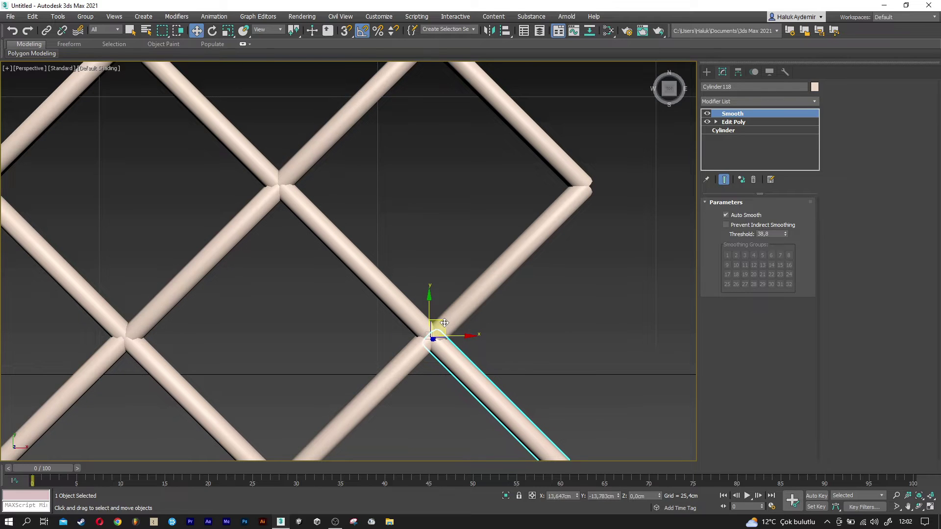
left_click(478, 303)
scroll(487, 309, "down", 5)
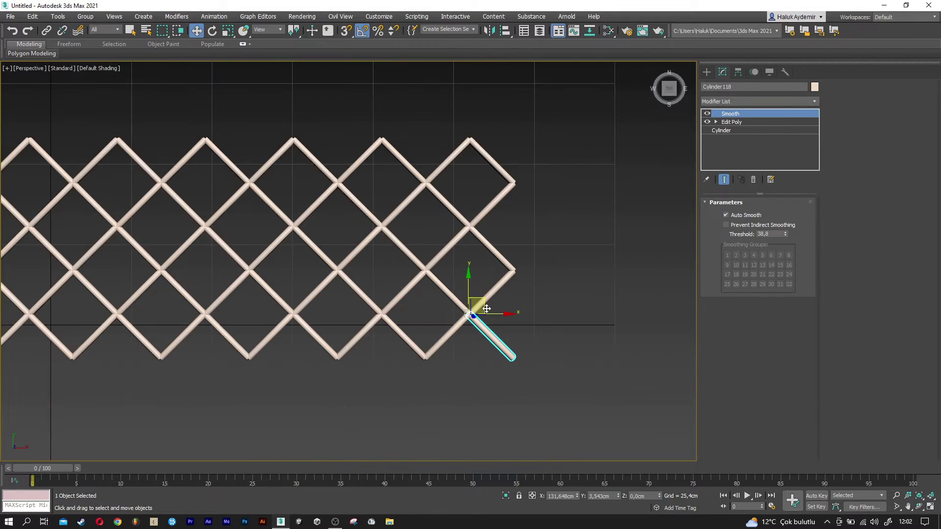
scroll(465, 328, "down", 3)
left_click(317, 378)
middle_click_drag(317, 378, 443, 373)
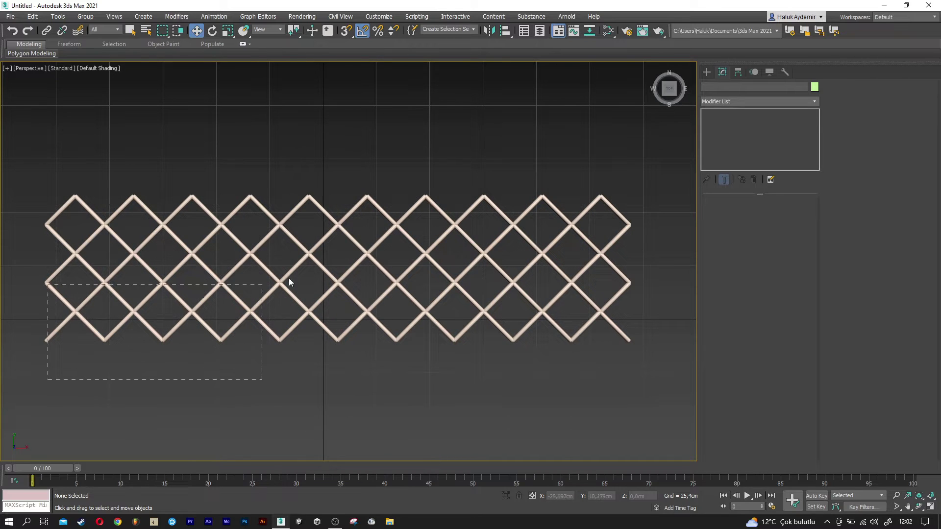
- Select all 100 lattice tubes and group them as Group001
left_click_drag(583, 206, 649, 183)
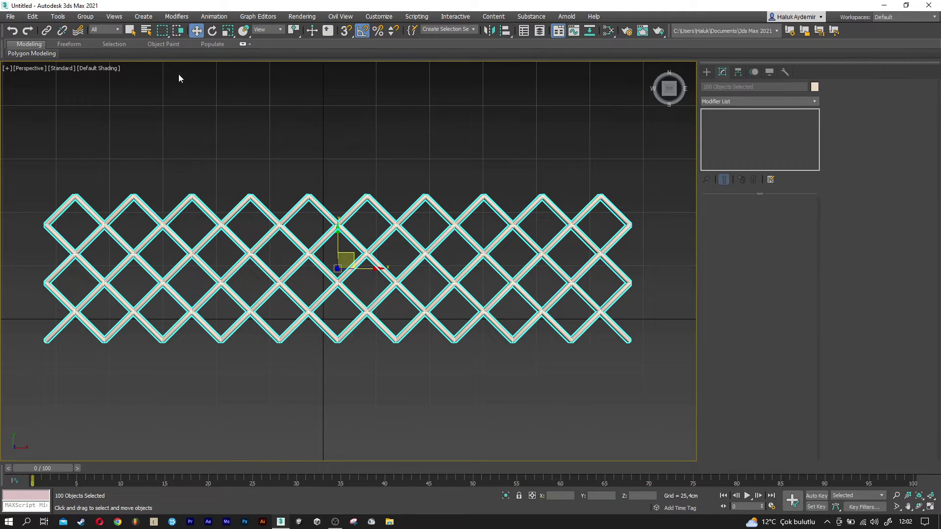
left_click(84, 17)
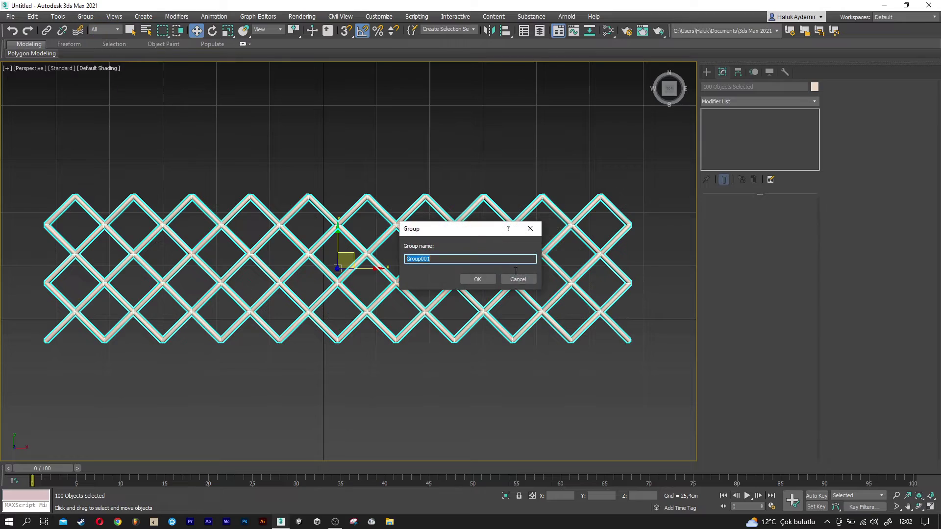
left_click(477, 280)
mouse_move(229, 367)
middle_mouse_down("alt")
mouse_move(273, 329)
mouse_move(295, 341)
middle_mouse_up("alt")
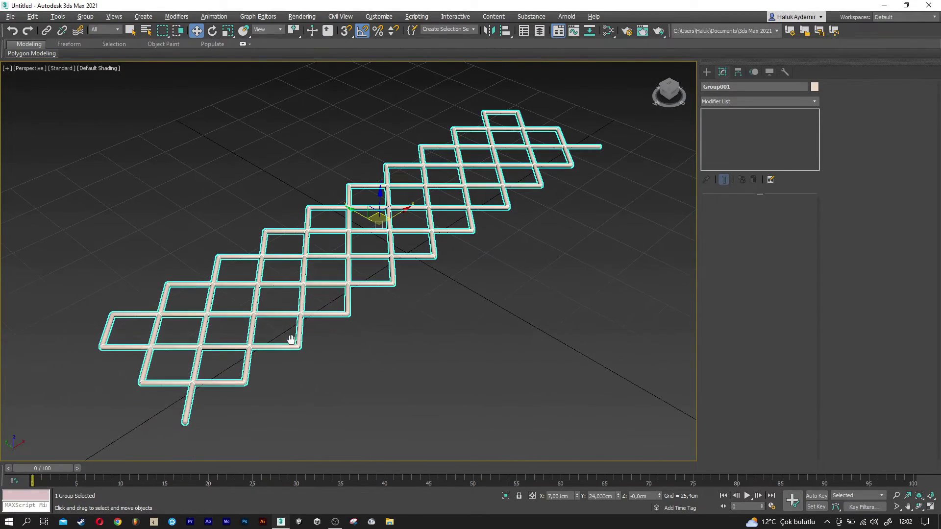
- Add a Bend modifier with a 360° angle around the X axis
left_click(722, 104)
scroll(725, 108, "down", 5)
scroll(727, 108, "down", 5)
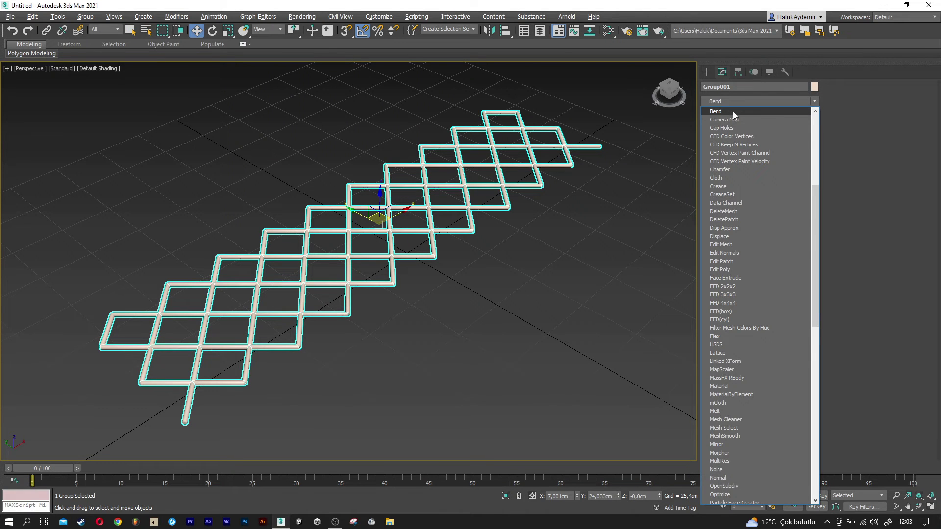
left_click(733, 111)
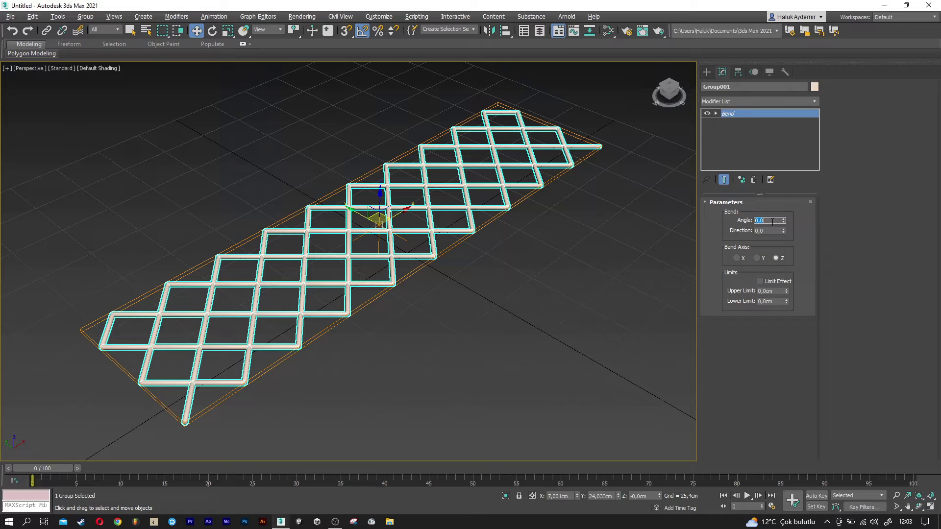
type("360")
key("Return")
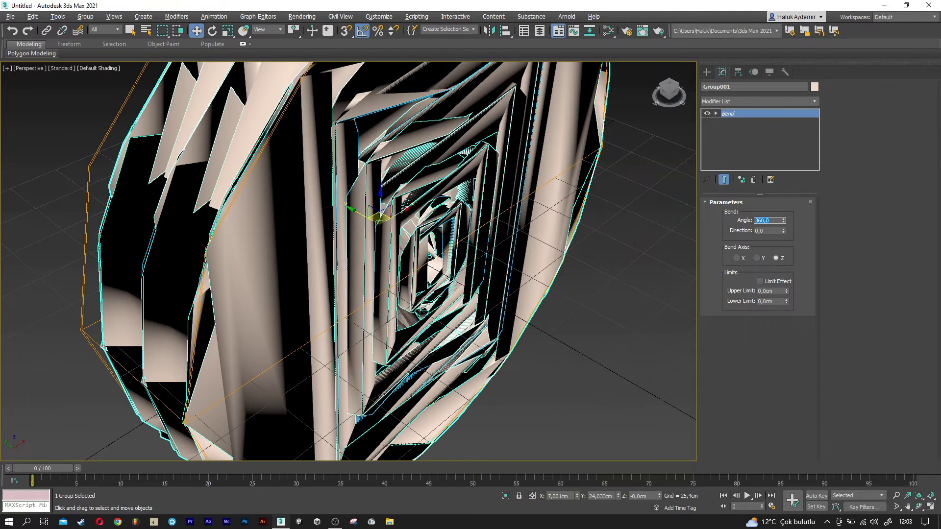
left_click(736, 259)
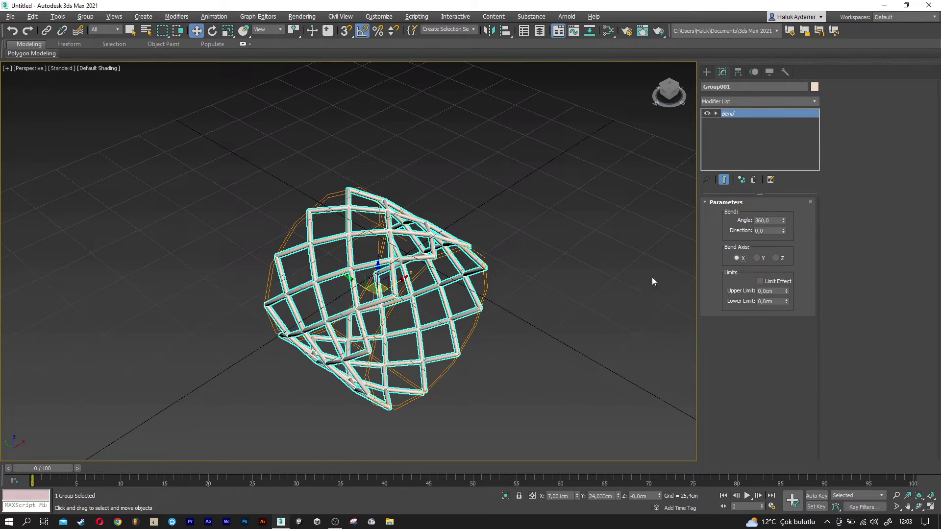
- Raise the bent lattice group along Z
mouse_move(516, 301)
middle_mouse_down("alt")
mouse_move(473, 267)
mouse_move(378, 259)
middle_mouse_up("alt")
left_click_drag(378, 257, 388, 143)
scroll(375, 293, "up", 5)
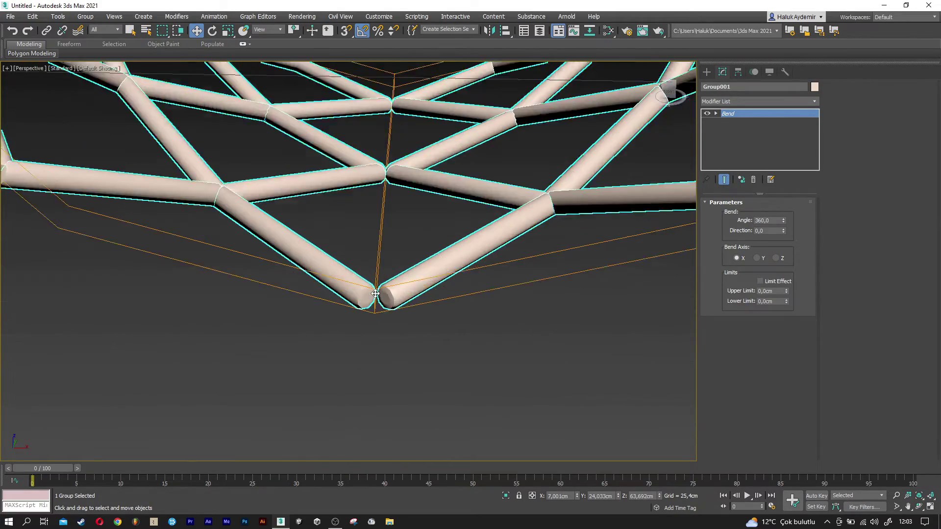
scroll(375, 293, "up", 5)
left_click(85, 16)
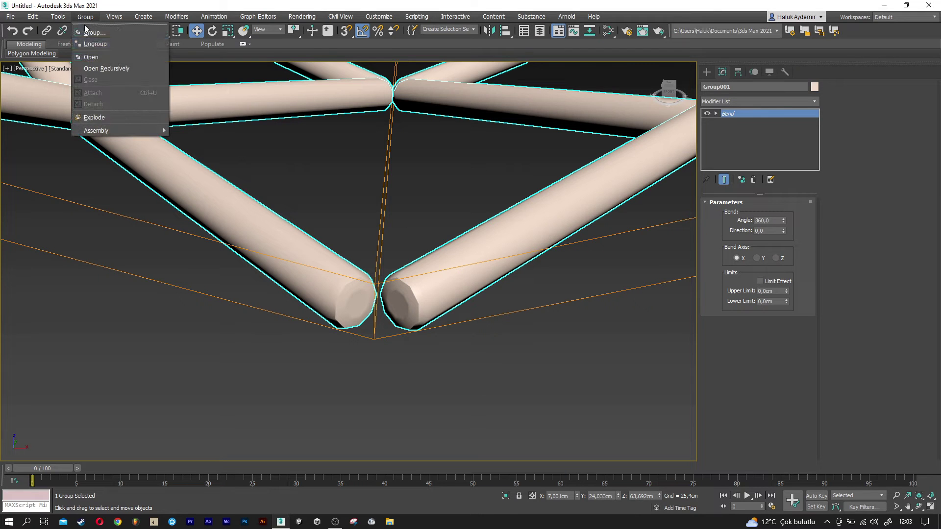
- Open Group001 and nudge the two bottom-seam cylinders' X positions together
left_click(92, 57)
scroll(198, 262, "down", 3)
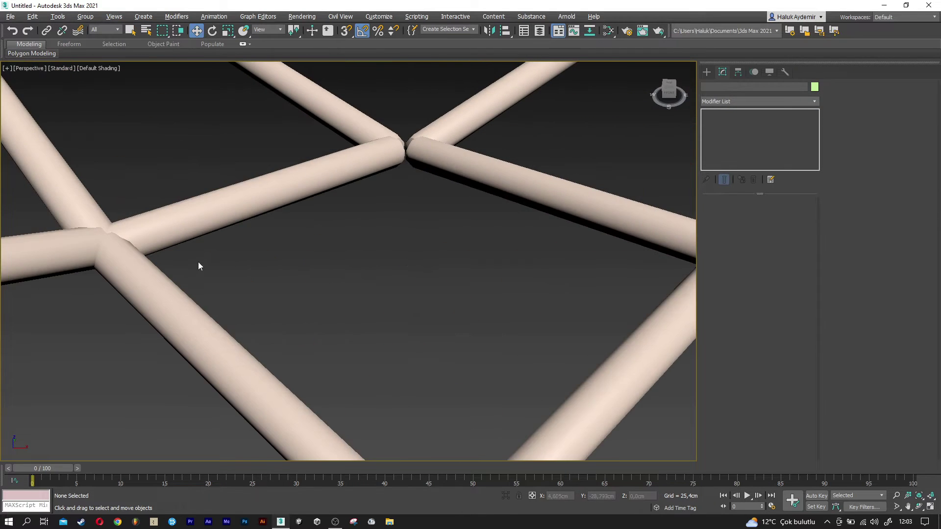
scroll(199, 275, "down", 3)
left_click(276, 380)
middle_click_drag(277, 380, 325, 382)
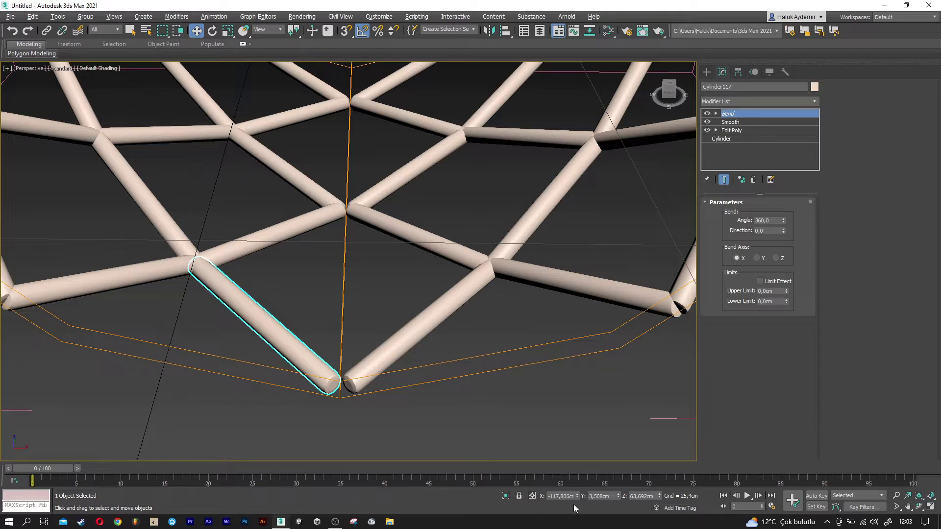
left_click_drag(577, 496, 574, 490)
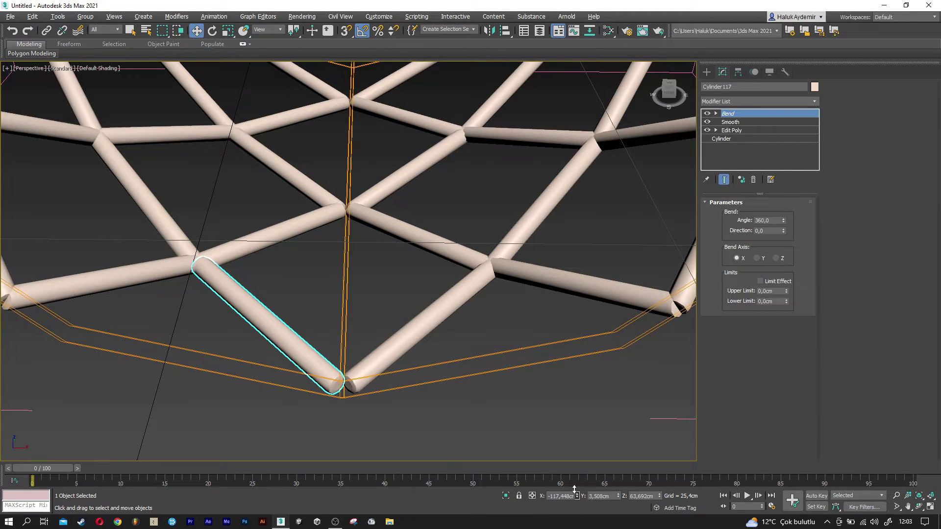
left_click(408, 338)
left_click_drag(577, 496, 581, 498)
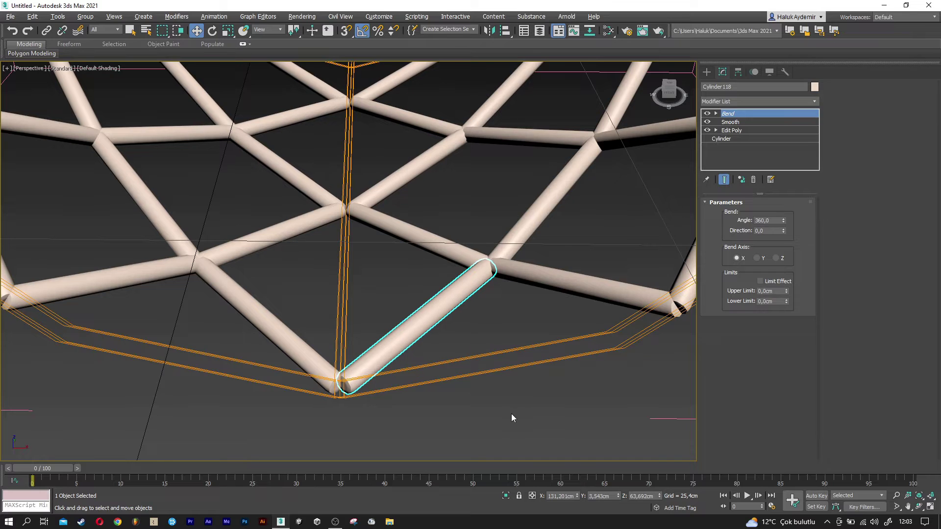
- Reselect the lattice and close Group001 again
left_click(474, 404)
scroll(392, 381, "down", 5)
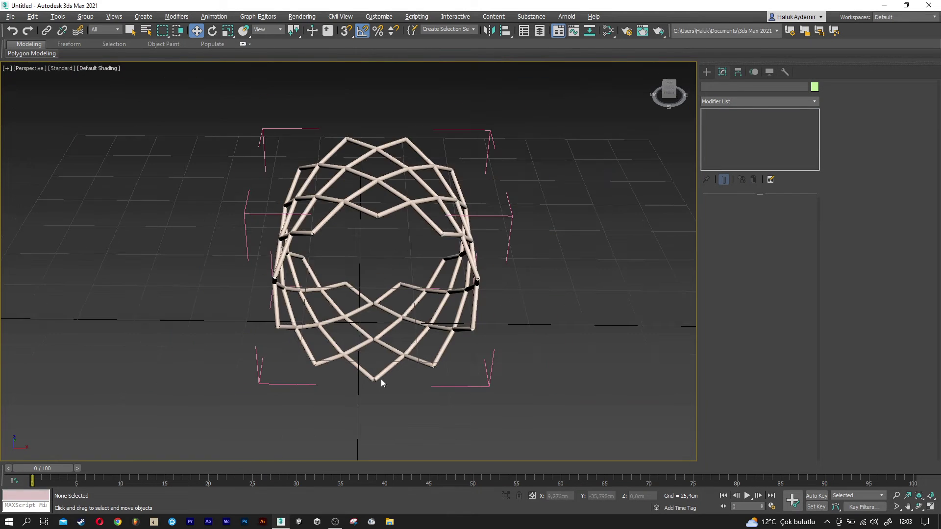
scroll(383, 372, "down", 3)
left_click(385, 358)
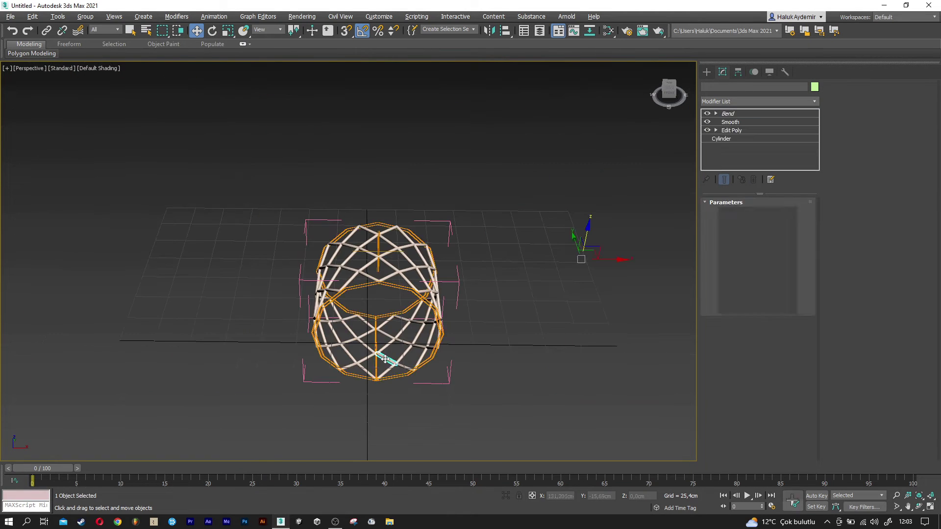
left_click(86, 18)
left_click(99, 75)
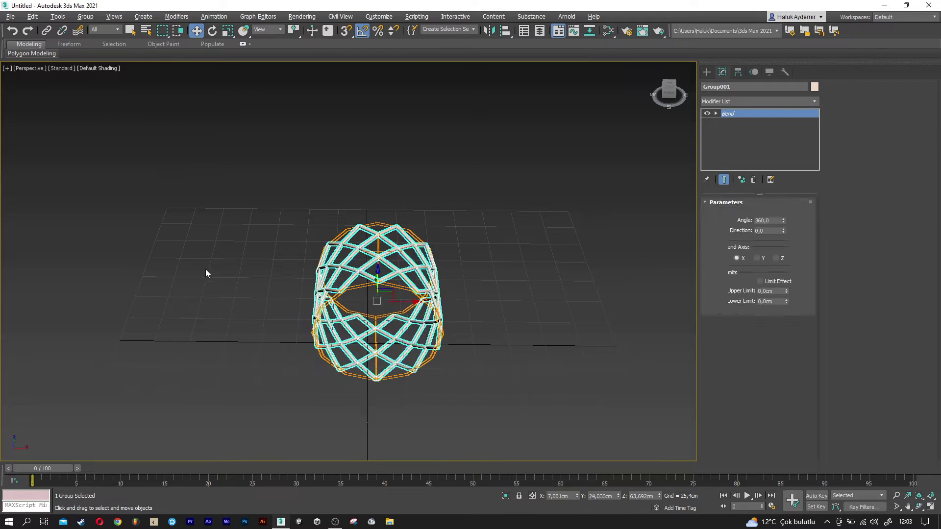
- Add a Stretch modifier to the lattice group
left_click(205, 269)
mouse_move(451, 301)
middle_mouse_down("alt")
mouse_move(510, 302)
mouse_move(500, 296)
mouse_move(514, 288)
mouse_move(387, 253)
middle_mouse_up("alt")
scroll(500, 296, "up", 3)
left_click(381, 246)
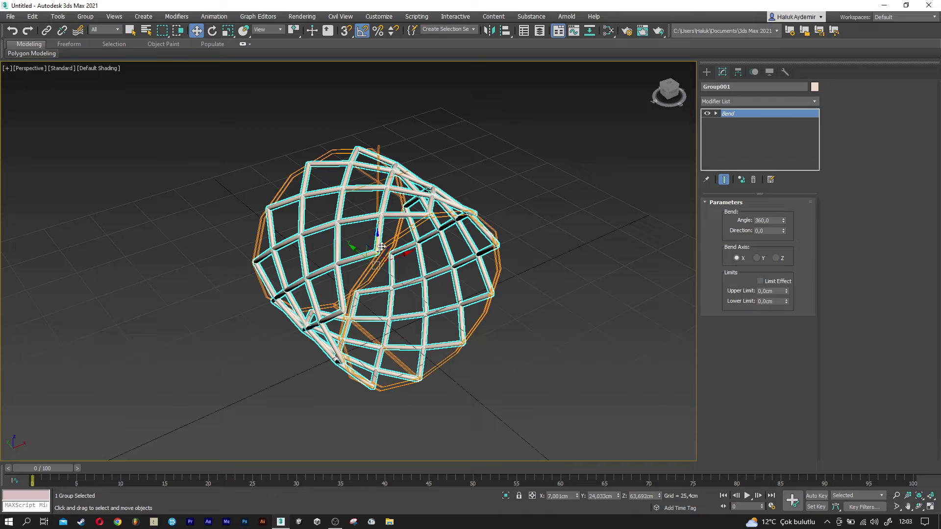
left_click(720, 103)
type("s")
key("Down")
key("Down")
key("Down")
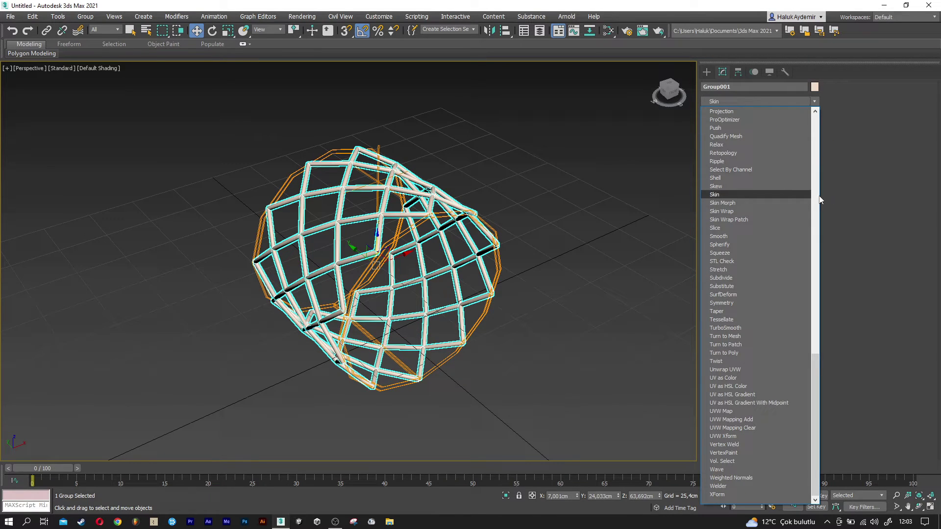
left_click(733, 270)
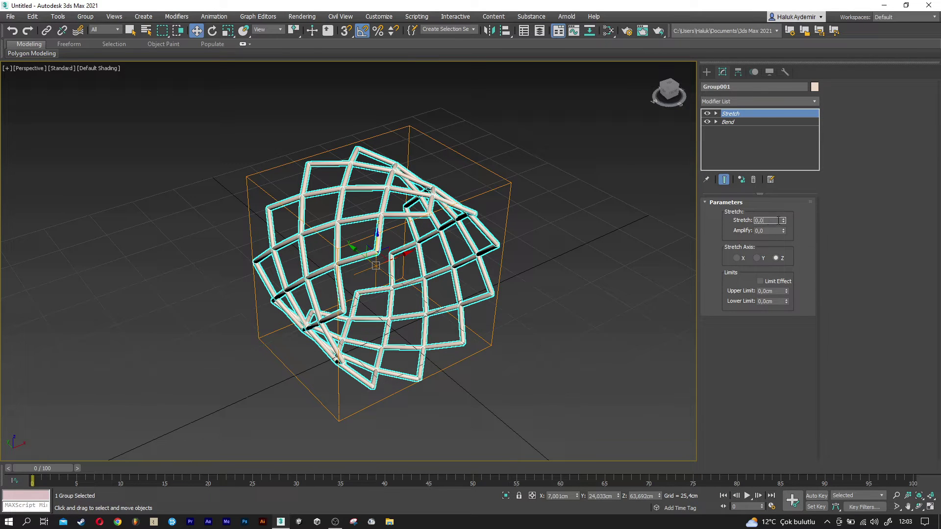
- Set the Stretch amount to 0.2 along the Y axis
left_click_drag(785, 223, 785, 218)
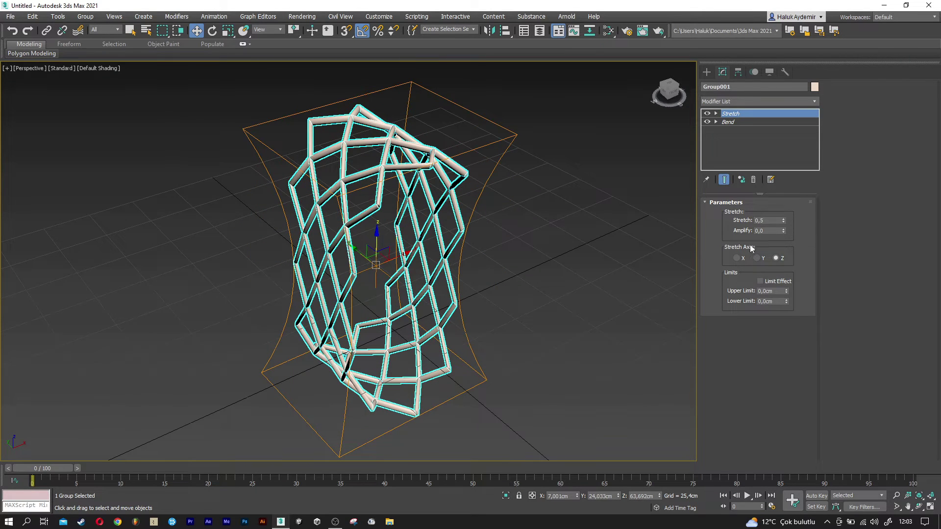
left_click(738, 258)
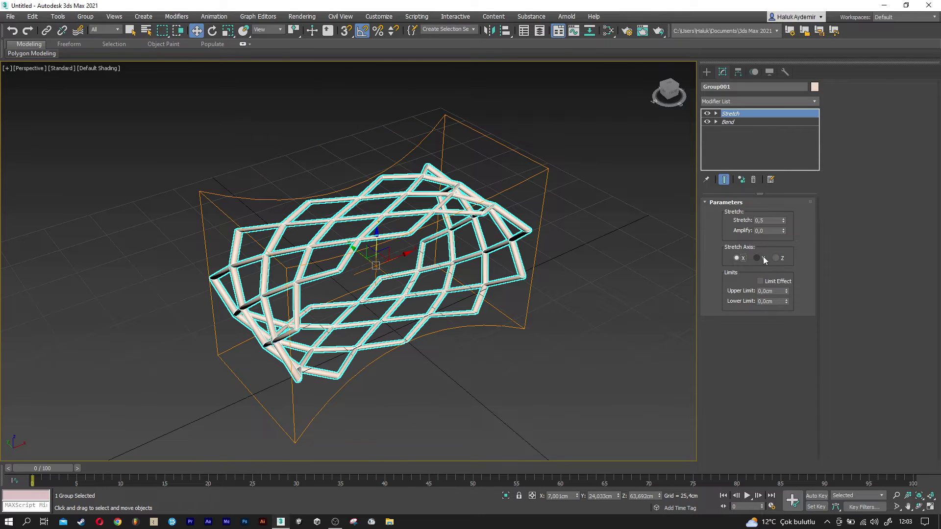
left_click(759, 258)
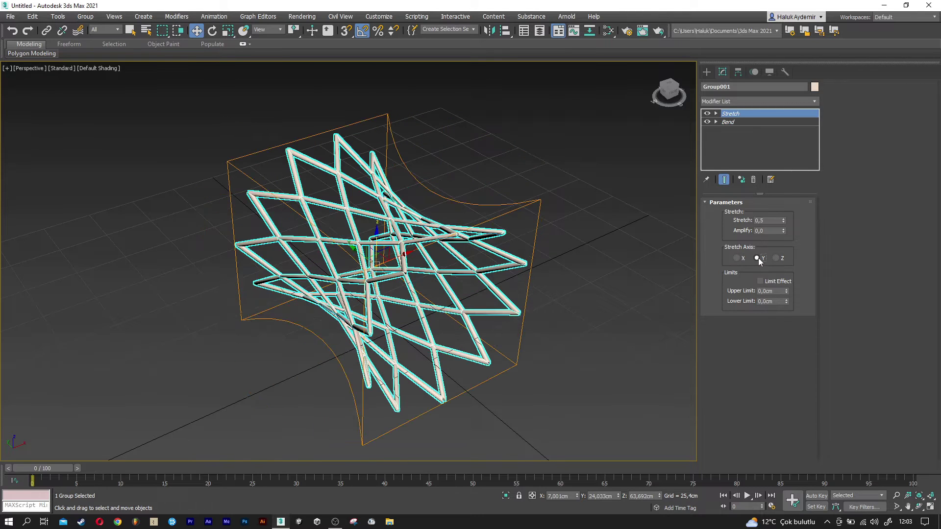
left_click_drag(783, 221, 783, 235)
double_click(774, 221)
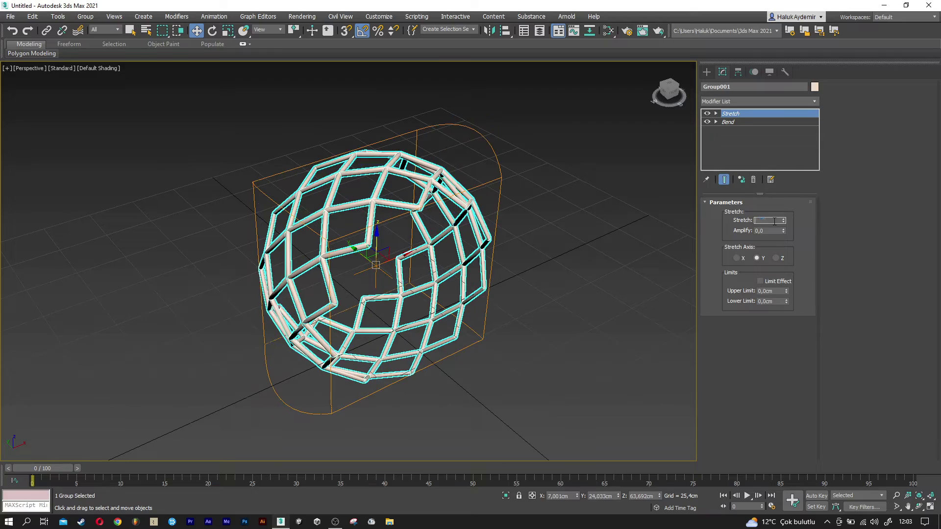
key("Return")
- Rotate the net group 90° upright about X
mouse_move(435, 277)
middle_mouse_down("alt")
mouse_move(362, 272)
mouse_move(352, 248)
middle_mouse_up("alt")
key("e")
left_click_drag(356, 249, 338, 292)
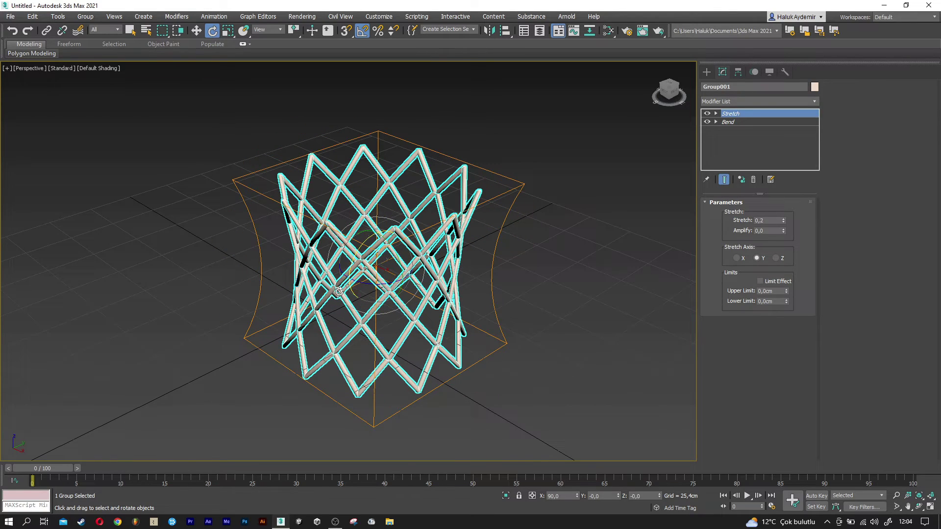
left_click(717, 101)
- Add a Taper modifier with Amount 0.25 so the net's top flares out
type("t")
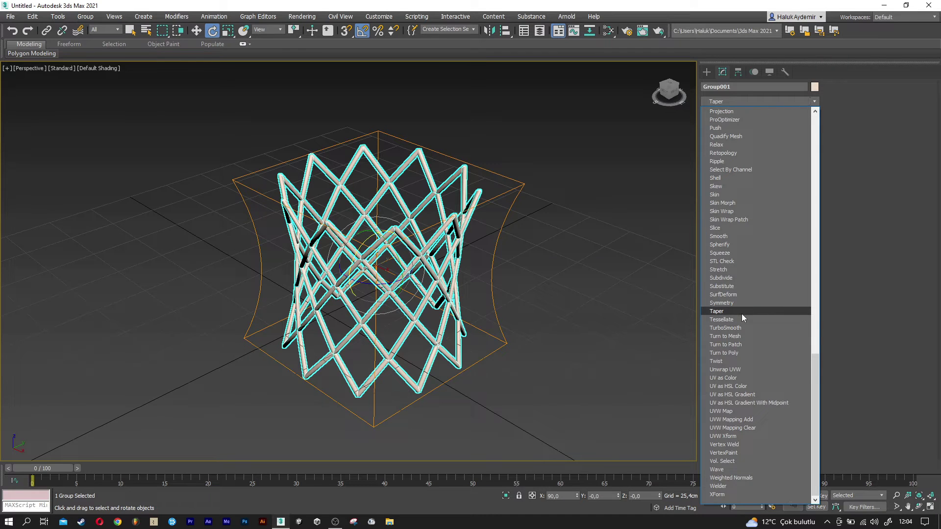
left_click(742, 313)
left_click_drag(781, 220, 777, 210)
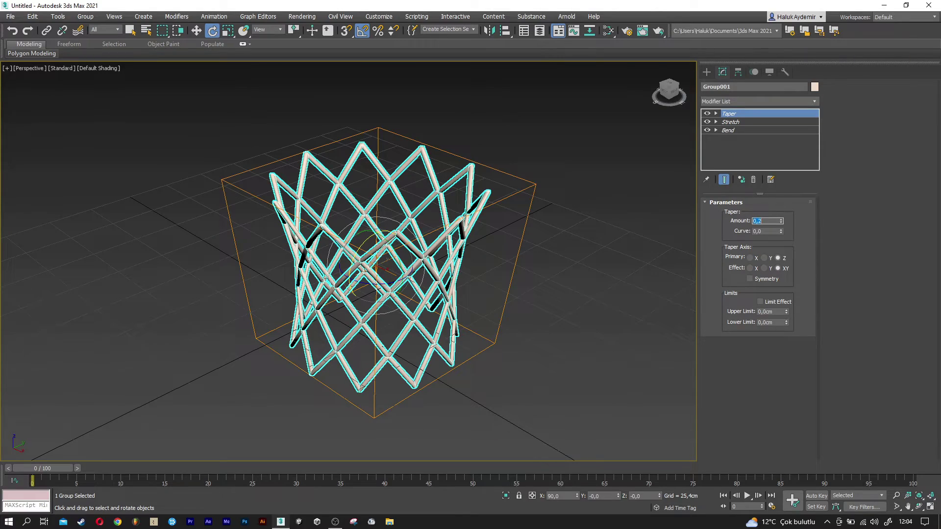
mouse_move(405, 230)
middle_mouse_down("alt")
mouse_move(406, 277)
mouse_move(406, 231)
middle_mouse_up("alt")
left_click_drag(781, 220, 781, 216)
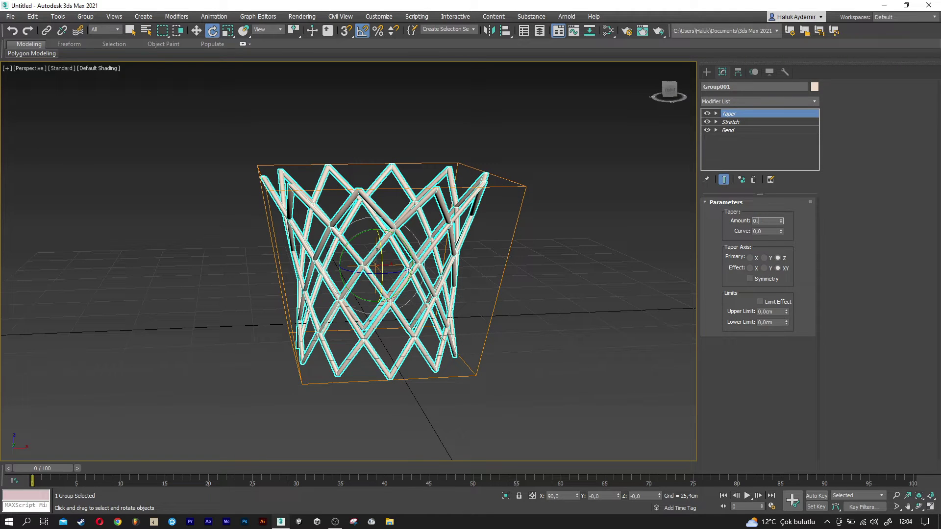
- Lift the basket group upward and deselect it
left_click(542, 333)
mouse_move(357, 362)
middle_mouse_down("alt")
mouse_move(307, 378)
mouse_move(355, 380)
mouse_move(342, 348)
mouse_move(341, 363)
mouse_move(440, 362)
middle_mouse_up("alt")
key("w")
left_click(349, 281)
middle_click_drag(349, 282, 359, 323, "alt")
left_click_drag(359, 323, 359, 285)
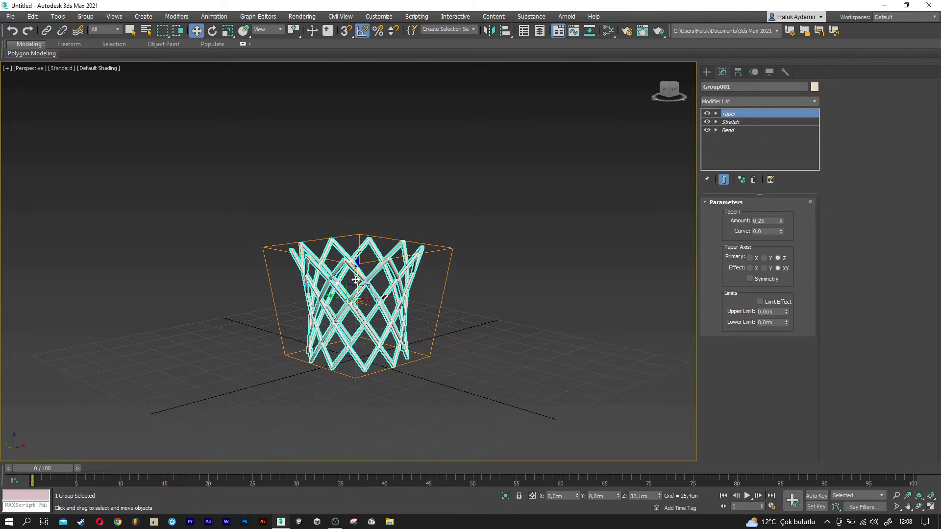
left_click(427, 370)
middle_click_drag(428, 367, 380, 399, "alt")
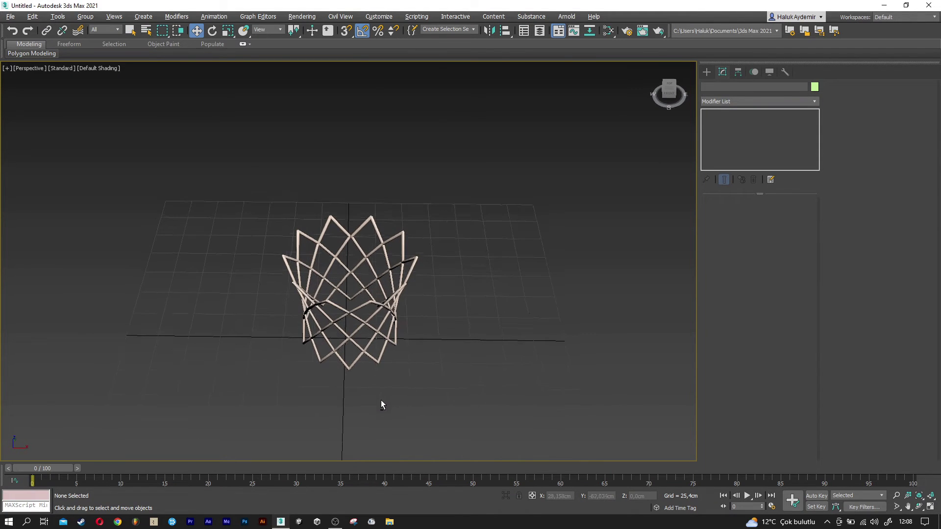
- Draw a thin torus ring near the bottom of the net
left_click(708, 72)
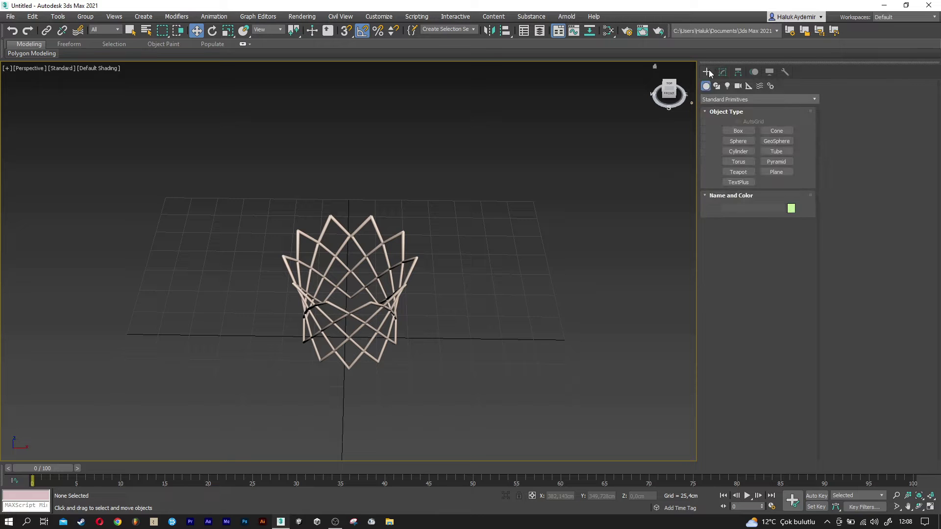
left_click(737, 161)
middle_click_drag(474, 307, 493, 292)
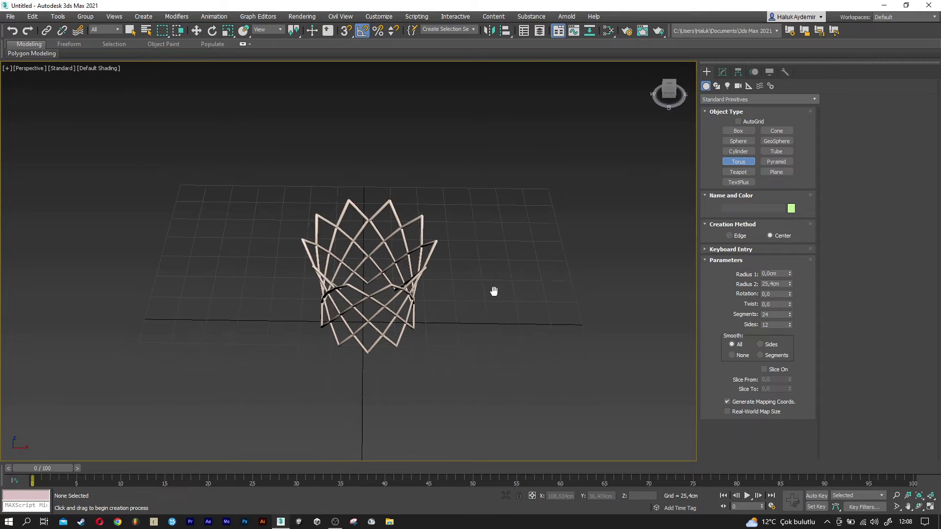
left_click_drag(375, 366, 385, 410)
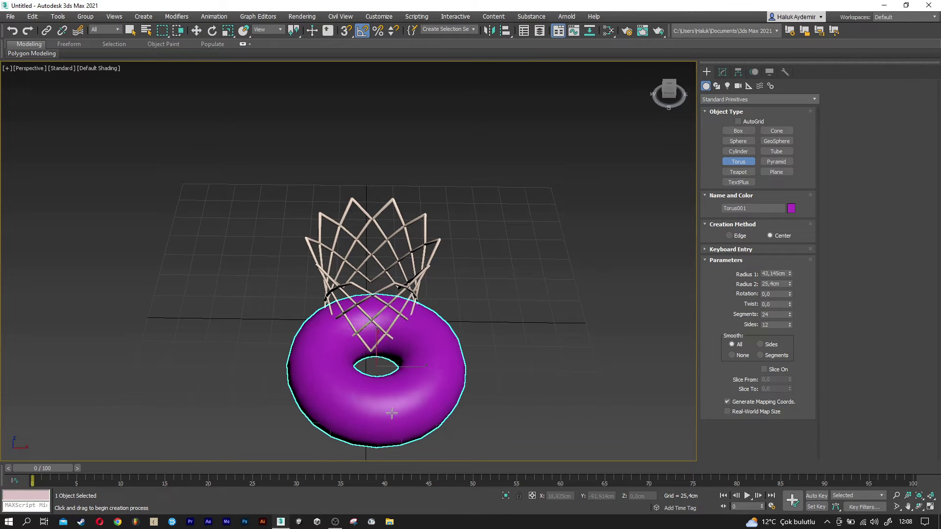
left_click(385, 400)
middle_click_drag(385, 400, 373, 407, "alt")
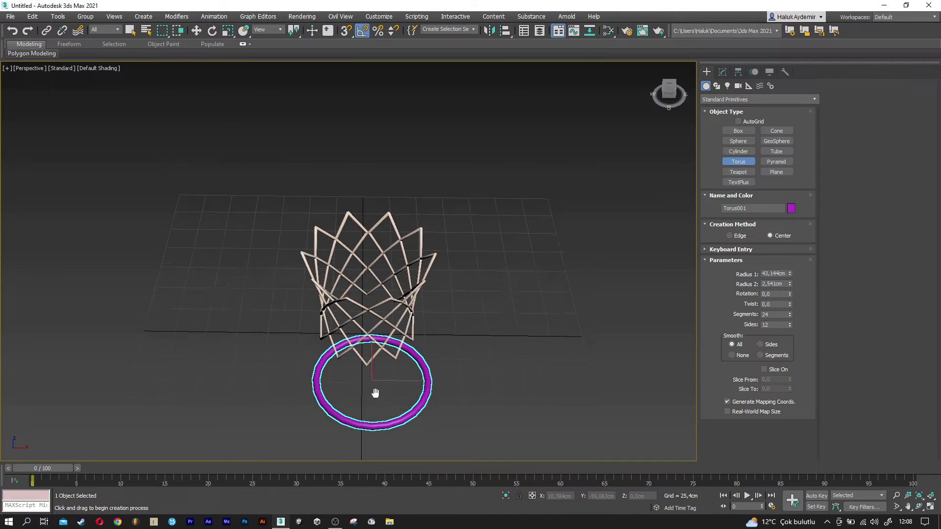
- Center the torus on the net in Top view and raise it to the rim
key("w")
key("t")
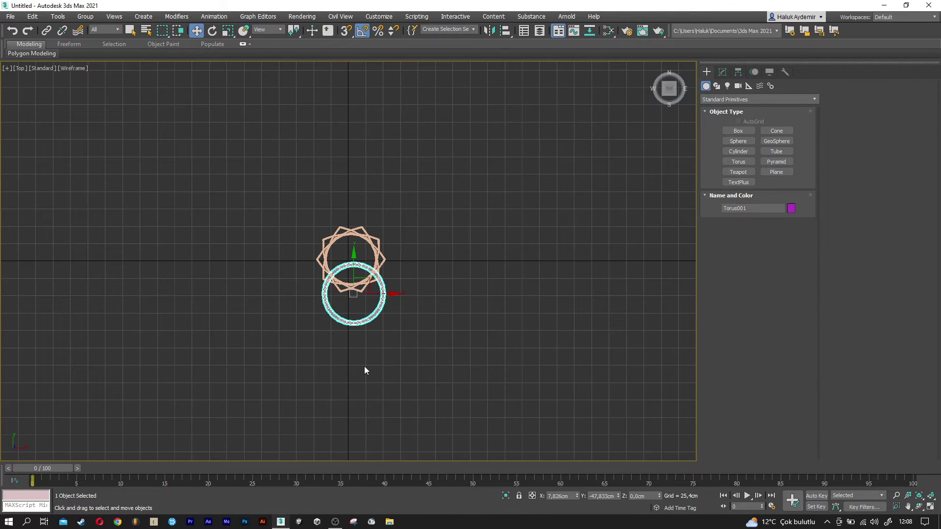
scroll(348, 253, "up", 3)
left_click_drag(381, 383, 369, 244)
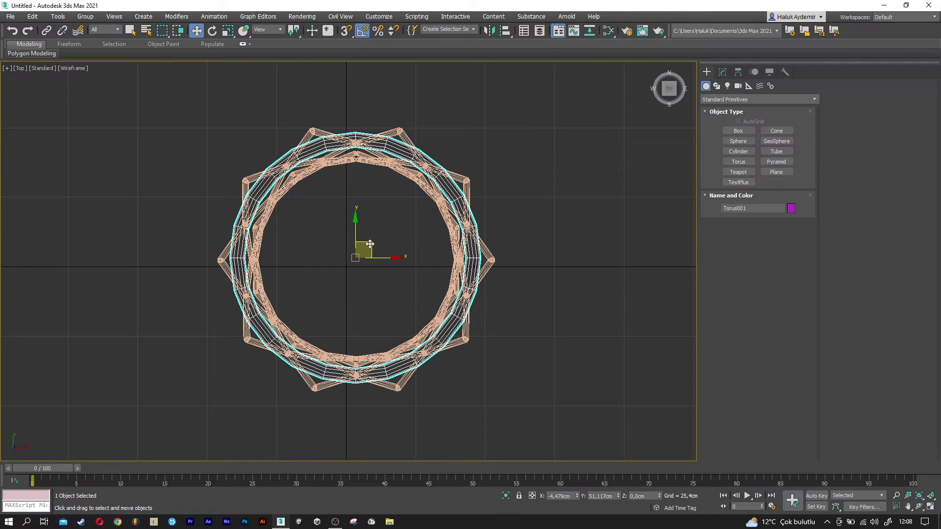
key("shift+z")
key("shift+z")
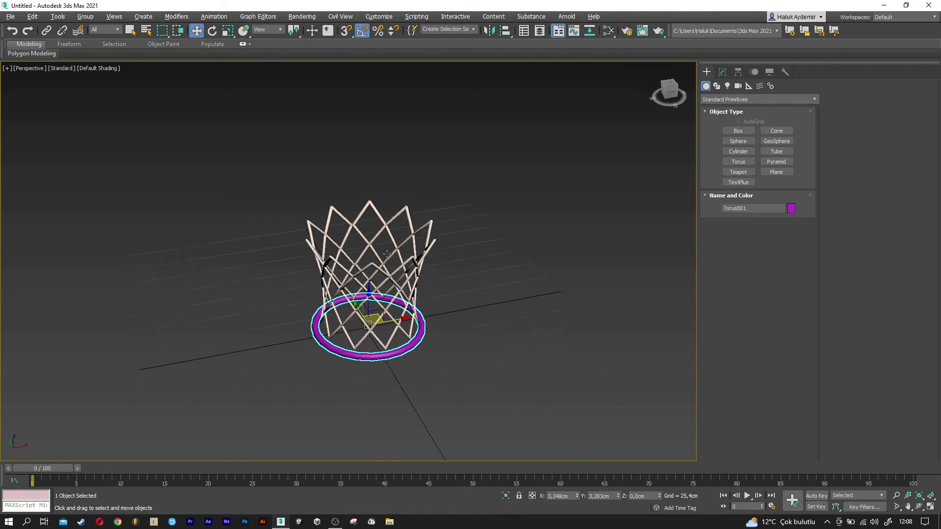
left_click_drag(370, 295, 359, 226)
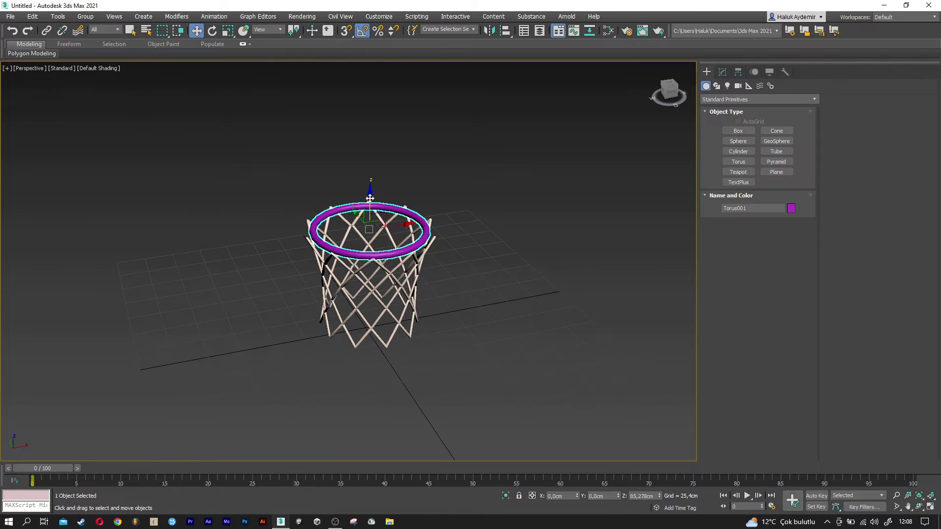
scroll(359, 227, "up", 5)
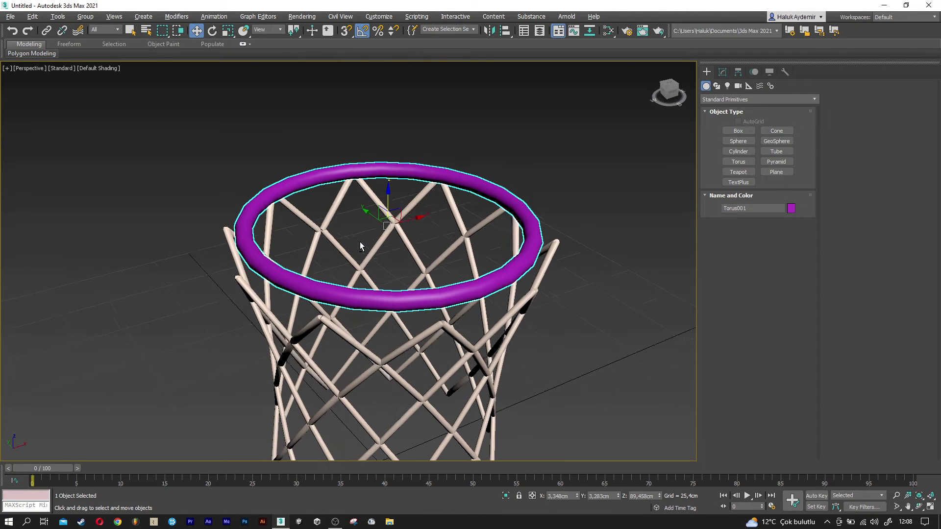
left_click(721, 72)
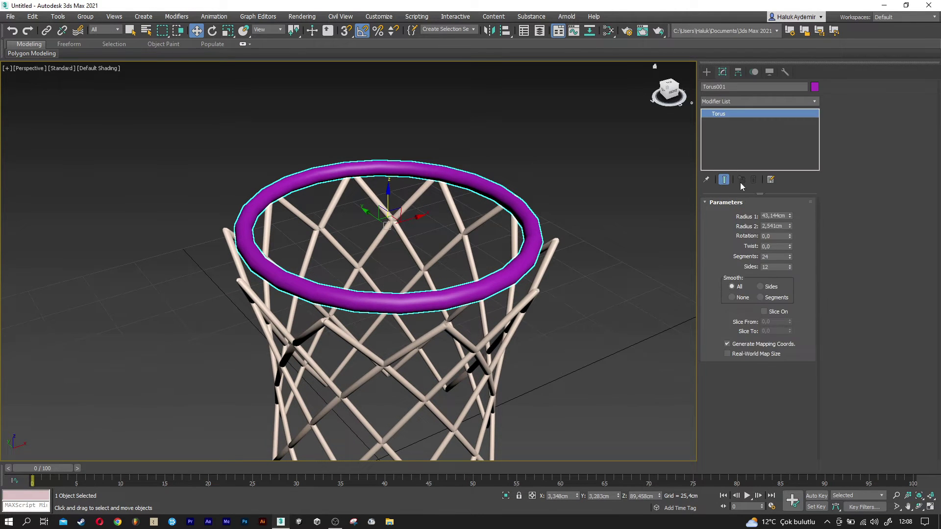
- Set the rim torus Radius 1 to 50 cm and lower it onto the net's top
left_click_drag(790, 219, 790, 206)
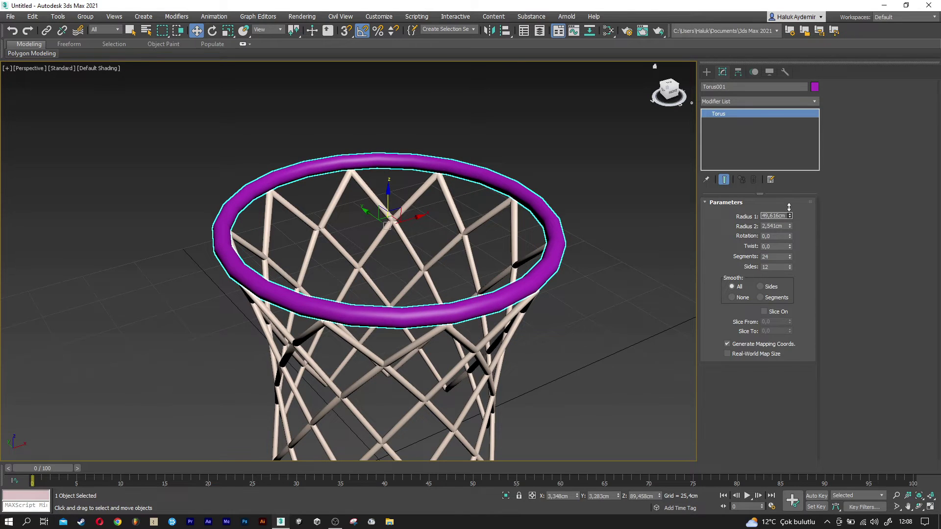
middle_click_drag(524, 243, 522, 229, "alt")
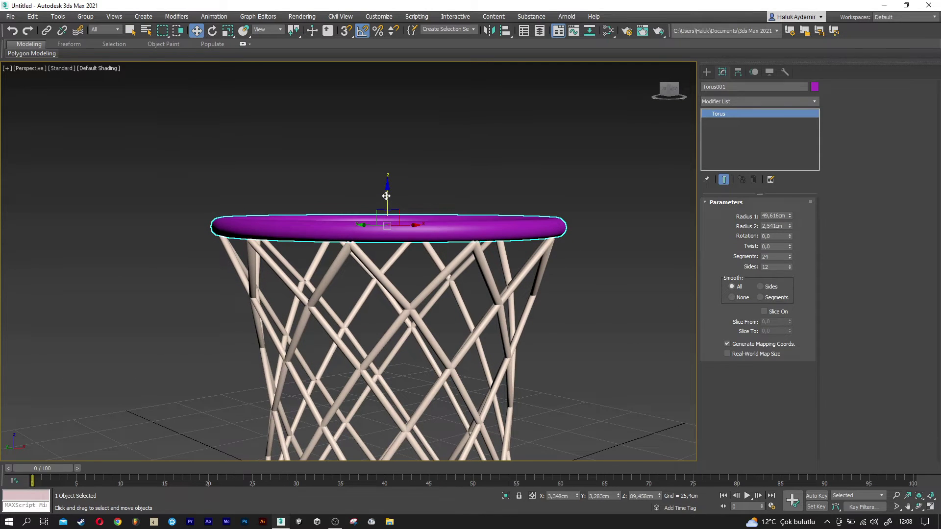
left_click_drag(386, 196, 386, 199)
key("f")
scroll(333, 192, "up", 3)
scroll(375, 224, "up", 3)
scroll(355, 207, "up", 3)
scroll(356, 207, "down", 3)
scroll(356, 207, "down", 3)
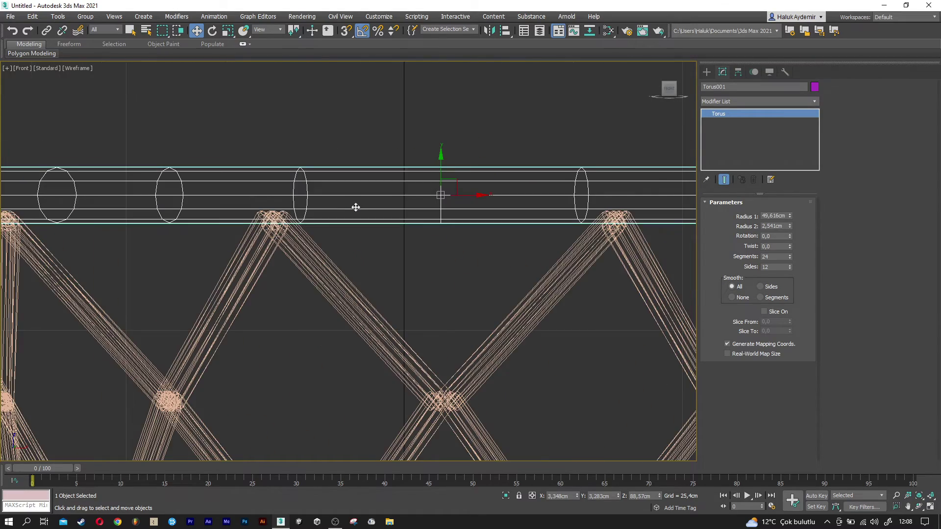
key("p")
mouse_move(356, 223)
middle_mouse_down("alt")
mouse_move(340, 242)
mouse_move(270, 235)
mouse_move(596, 279)
middle_mouse_up("alt")
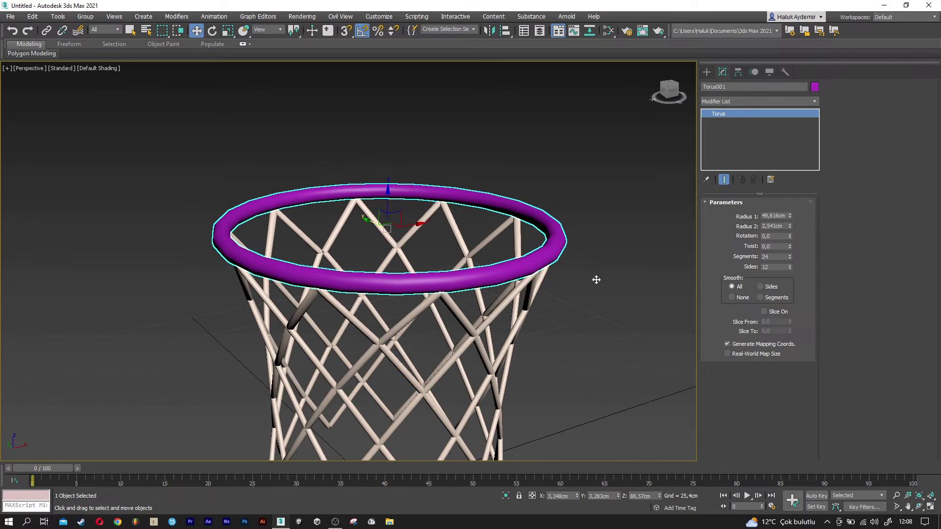
type("50")
key("Return")
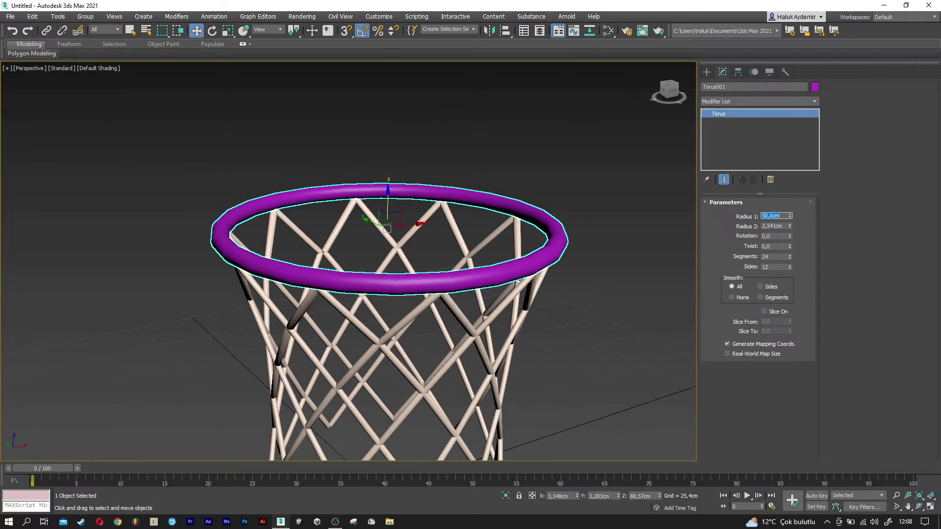
- Give the torus a 2.5 cm tube radius (Radius 2), then deselect it
mouse_move(509, 260)
middle_mouse_down("alt")
mouse_move(512, 242)
mouse_move(547, 225)
mouse_move(530, 226)
mouse_move(527, 213)
mouse_move(518, 221)
middle_mouse_up("alt")
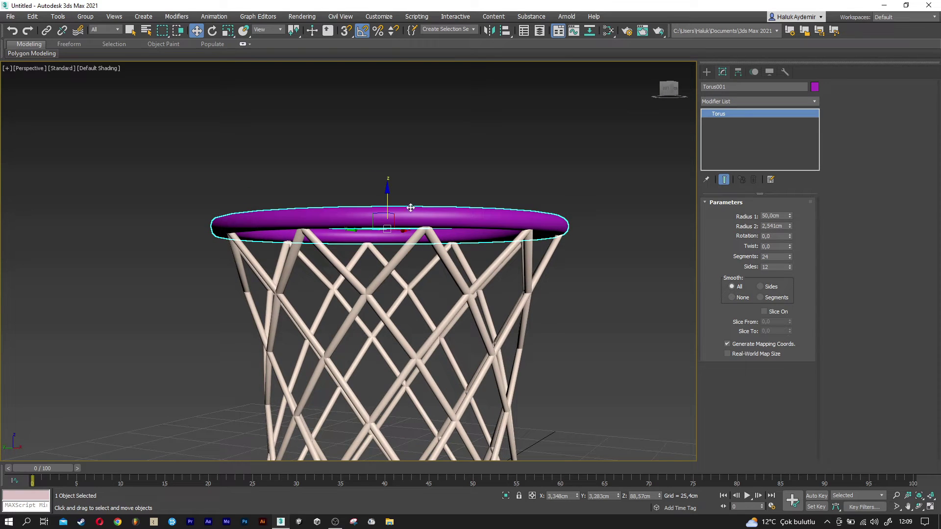
middle_click_drag(388, 197, 541, 287, "alt")
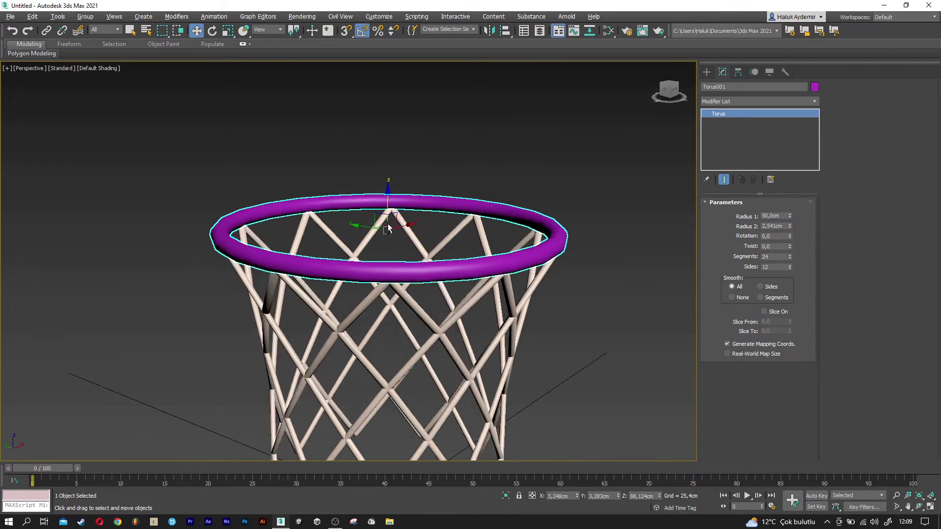
scroll(397, 187, "up", 3)
scroll(392, 196, "down", 1)
scroll(392, 195, "down", 4)
left_click(465, 185)
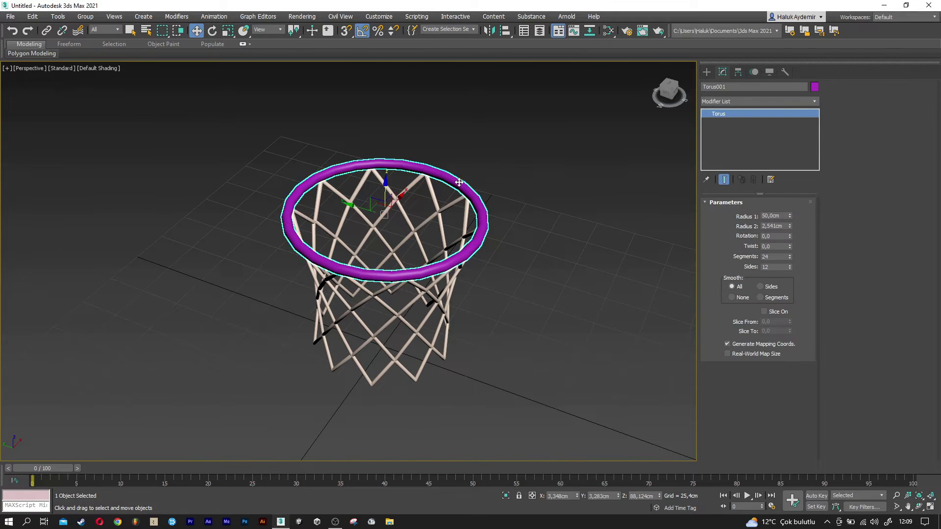
key("z")
type("2")
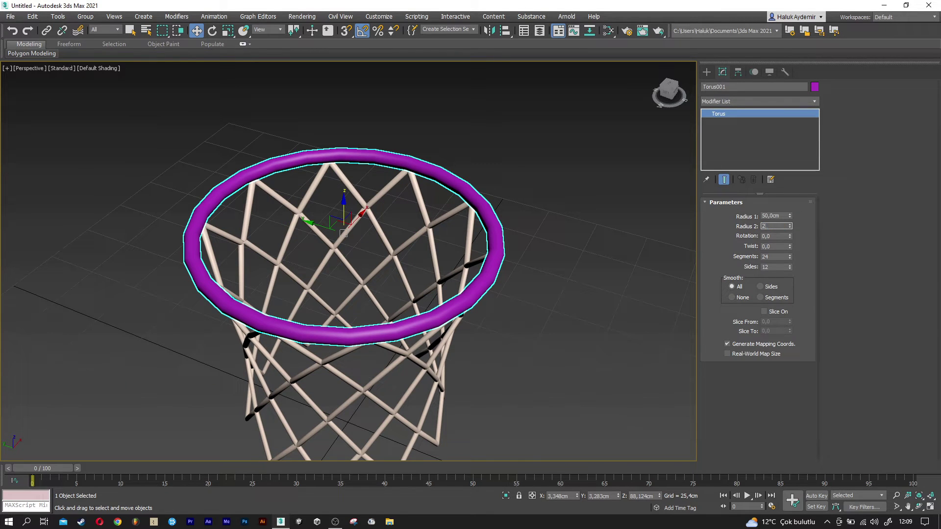
key("Return")
mouse_move(693, 316)
middle_mouse_down("alt")
mouse_move(613, 298)
mouse_move(561, 338)
middle_mouse_up("alt")
left_click(542, 351)
scroll(510, 349, "down", 4)
mouse_move(519, 381)
middle_mouse_down("alt")
mouse_move(542, 378)
mouse_move(523, 384)
mouse_move(529, 377)
middle_mouse_up("alt")
left_click(706, 71)
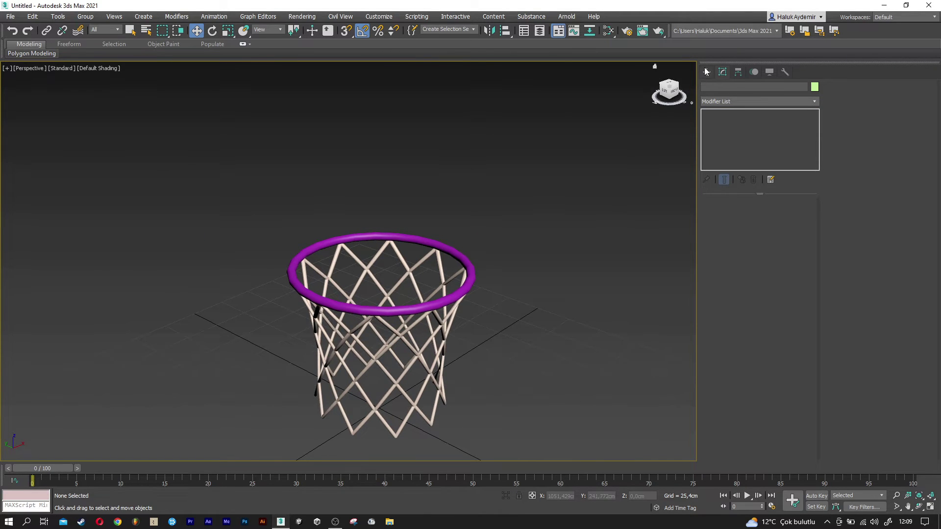
- Draw a small box below the hoop
left_click(738, 130)
mouse_move(685, 185)
middle_mouse_down("alt")
mouse_move(577, 252)
mouse_move(378, 441)
middle_mouse_up("alt")
left_click_drag(352, 409, 371, 421)
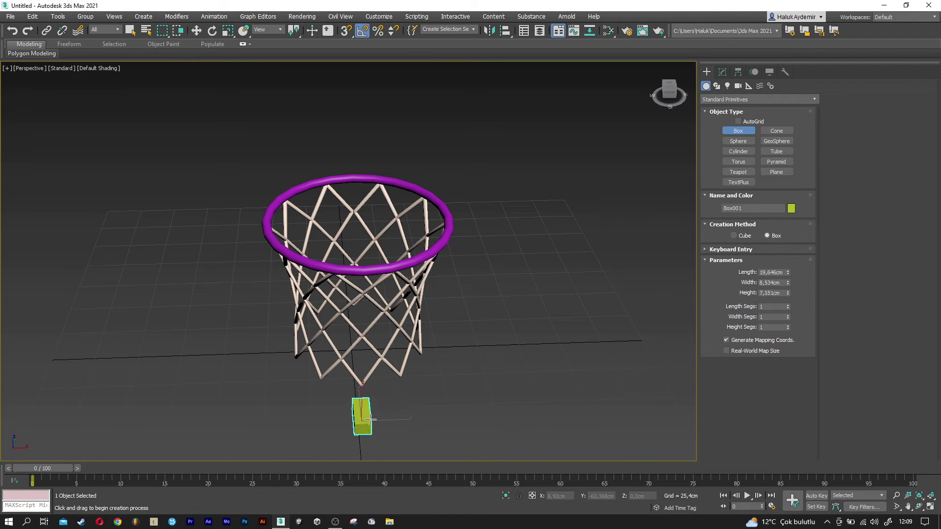
middle_click_drag(371, 417, 385, 434)
key("w")
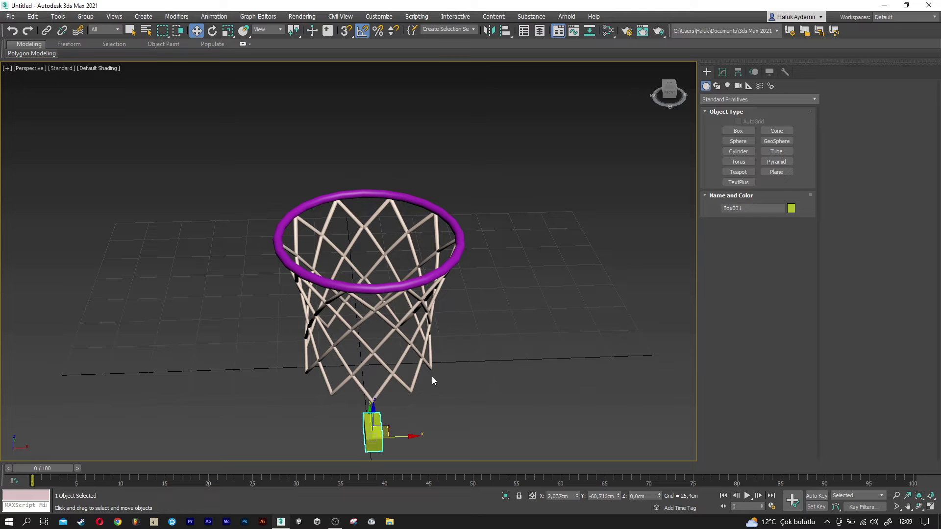
- Align the box's center to the torus pivot point
left_click(503, 32)
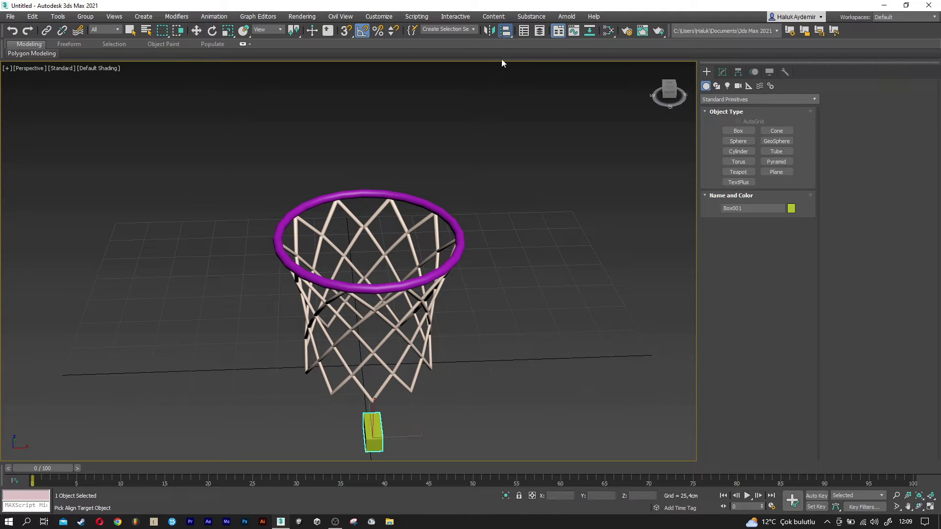
left_click(365, 200)
left_click(443, 233)
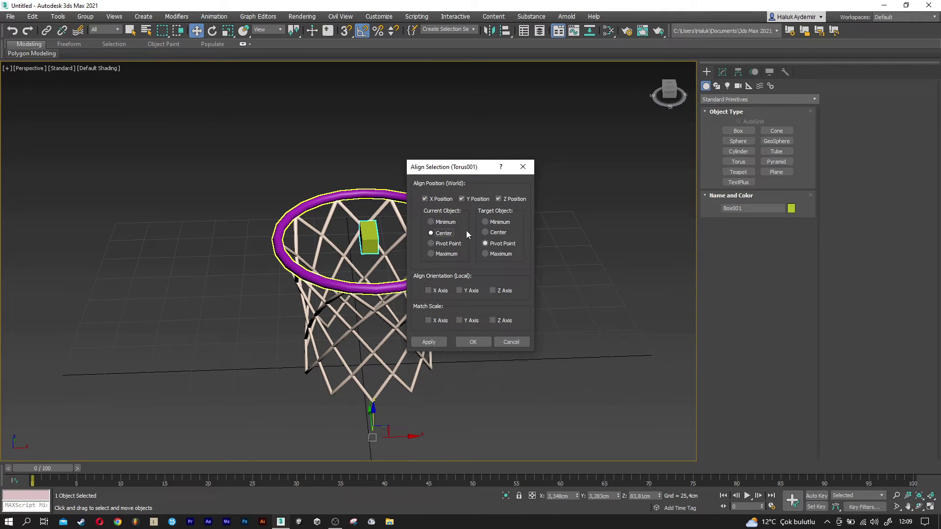
left_click(486, 338)
- Slide the box onto the left side of the ring and show edged faces
middle_click_drag(446, 331, 337, 245, "alt")
scroll(337, 245, "up", 3)
left_click_drag(338, 245, 216, 242)
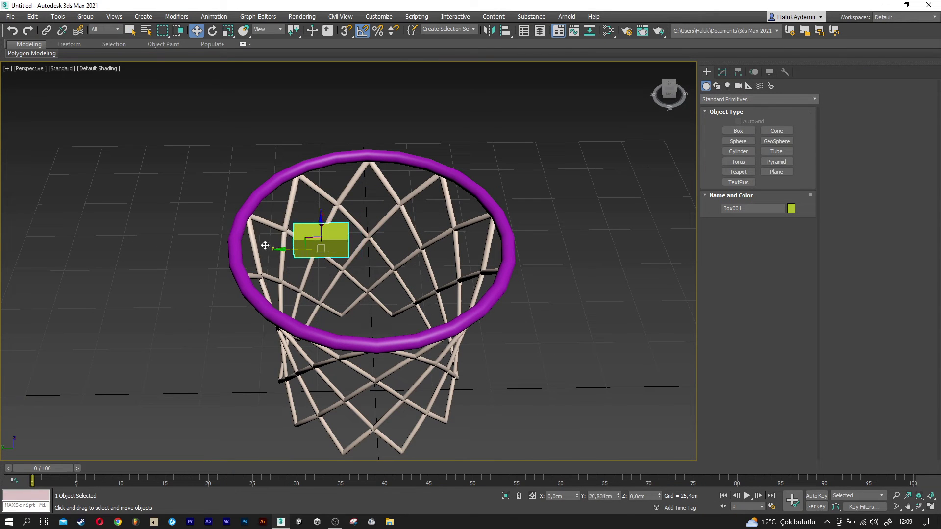
middle_click_drag(216, 242, 298, 272, "alt")
scroll(288, 265, "up", 4)
scroll(288, 266, "up", 2)
key("F4")
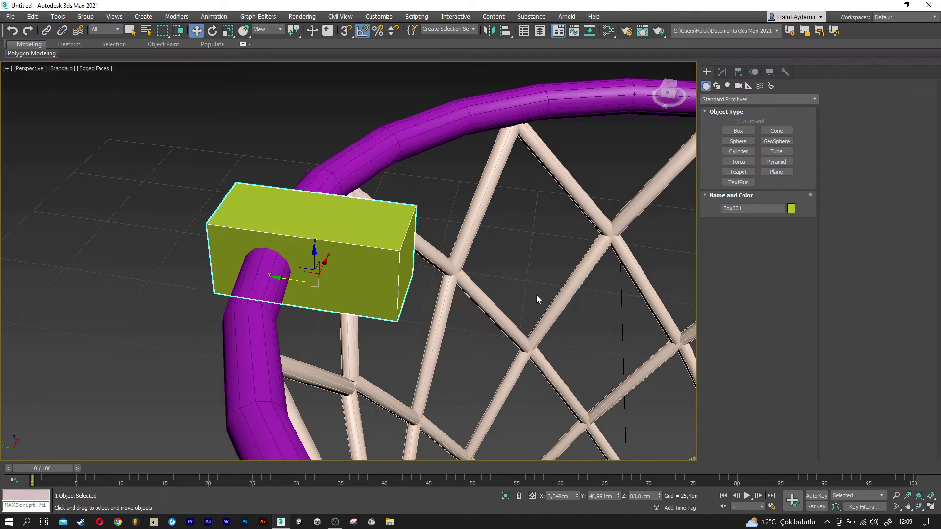
left_click(722, 73)
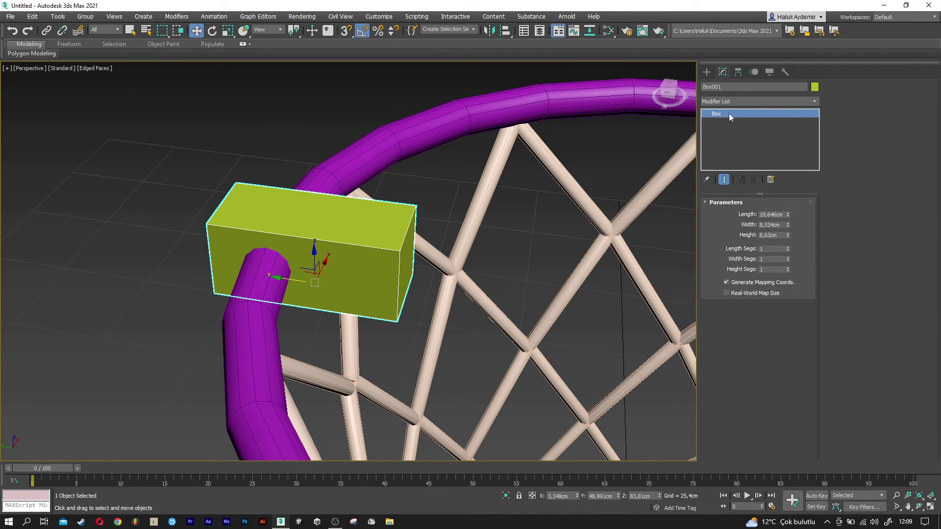
- Enter a box length of 20 cm and a width of 10 cm
type("20")
key("Return")
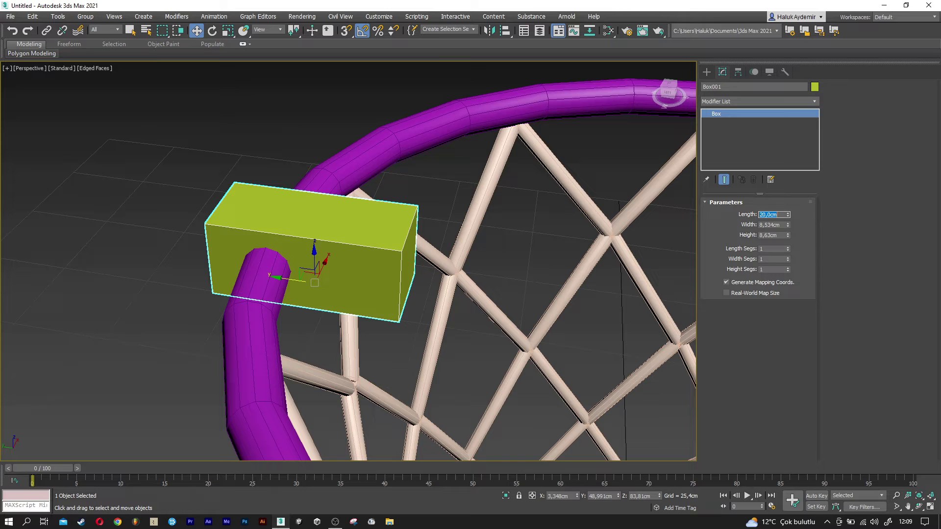
left_click_drag(788, 225, 789, 197)
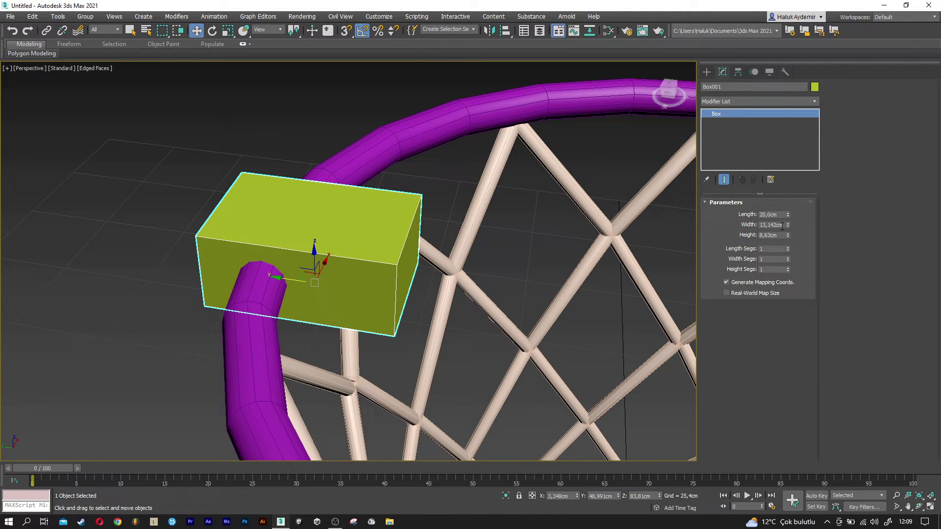
type("15")
key("Return")
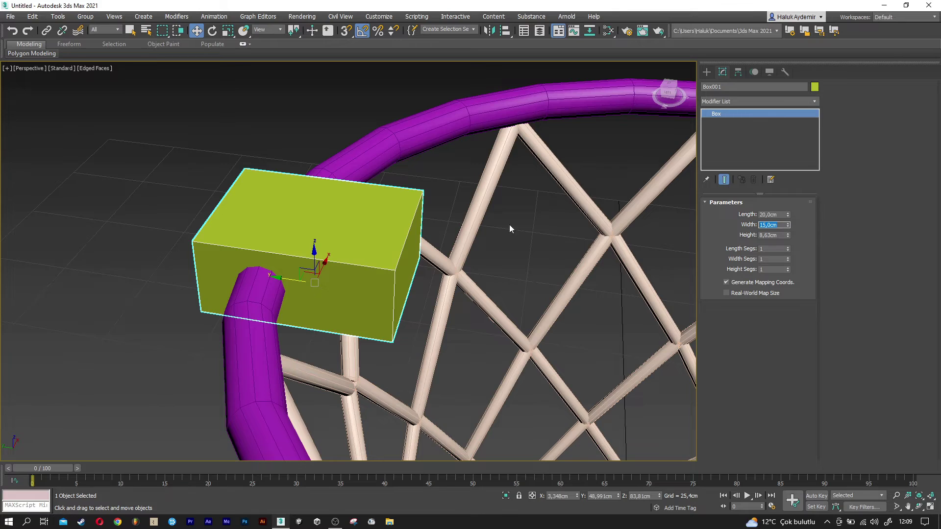
middle_click_drag(666, 225, 384, 210, "alt")
scroll(384, 210, "down", 5)
scroll(338, 228, "up", 4)
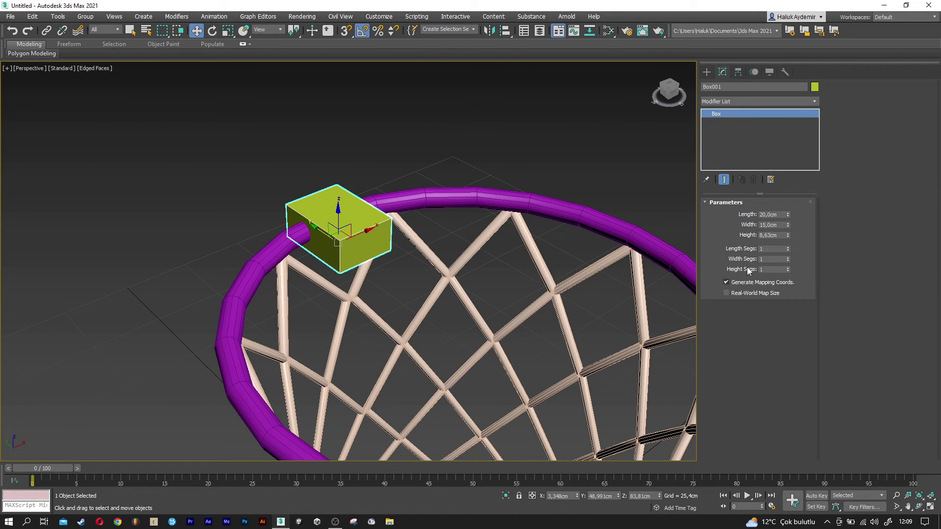
type("10")
key("Return")
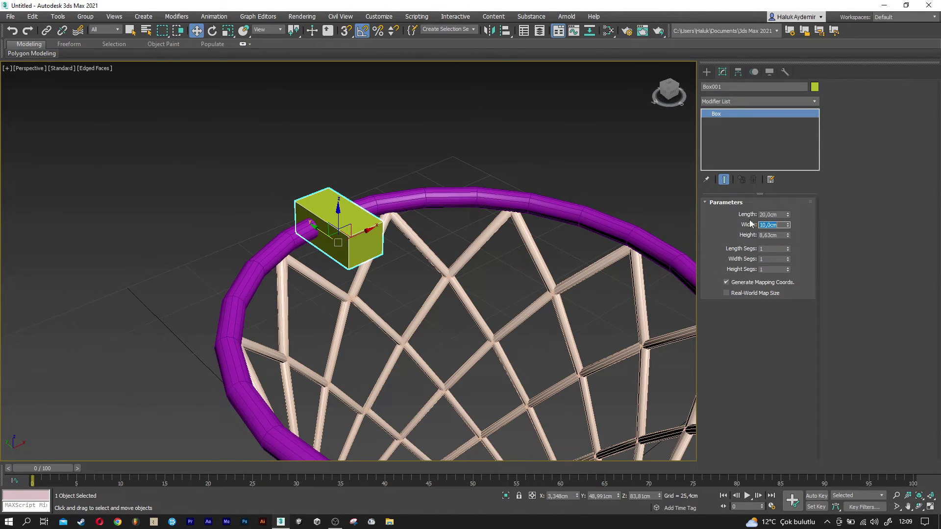
- Set the box height to 10 cm, length to 15 cm, and nudge it up
middle_click_drag(339, 228, 317, 211, "alt")
scroll(316, 211, "up", 2)
scroll(317, 212, "up", 2)
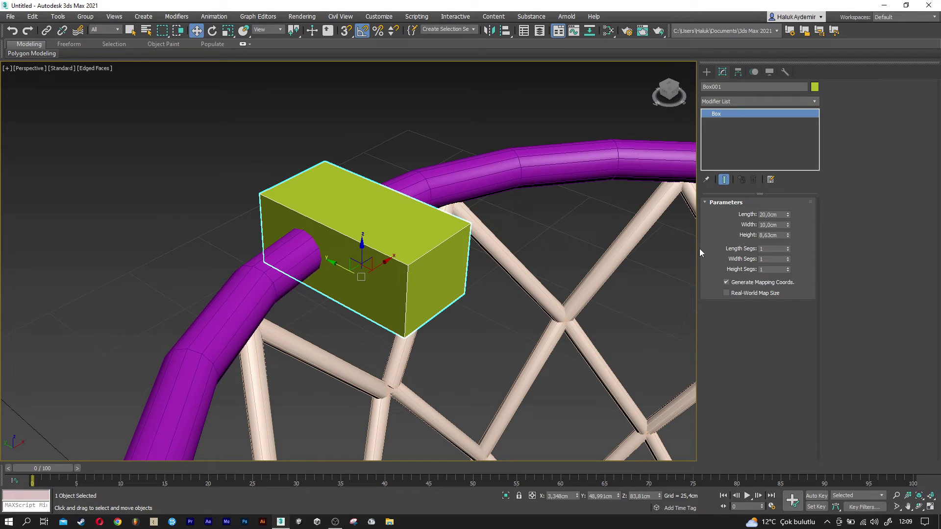
type("10")
key("Return")
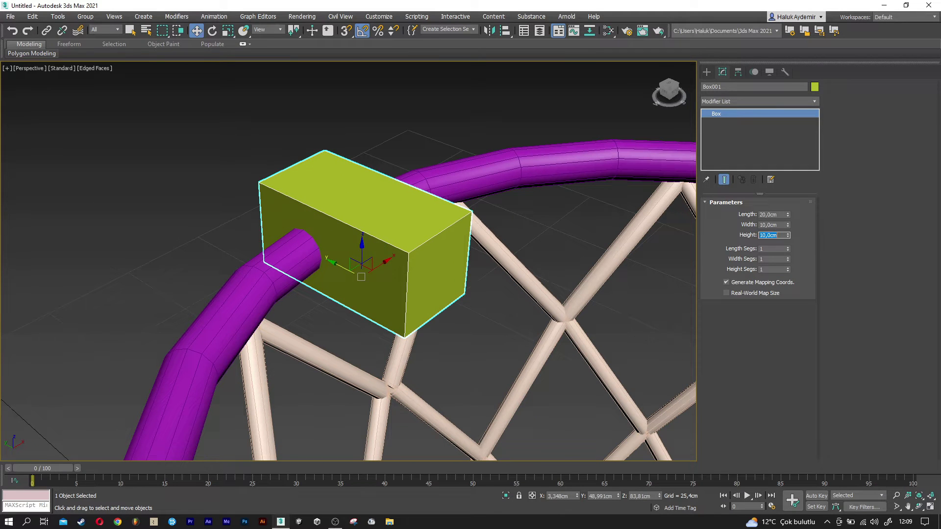
middle_click_drag(374, 258, 362, 256, "alt")
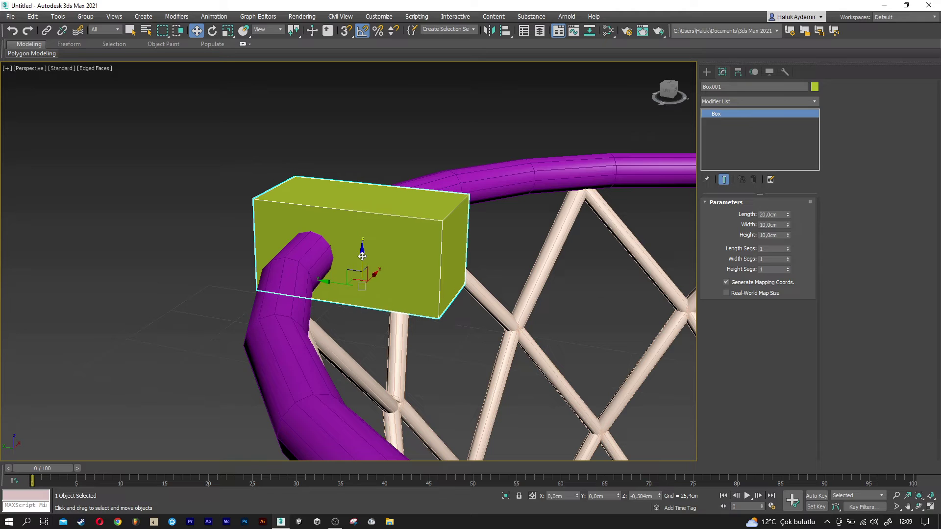
left_click_drag(361, 256, 362, 255)
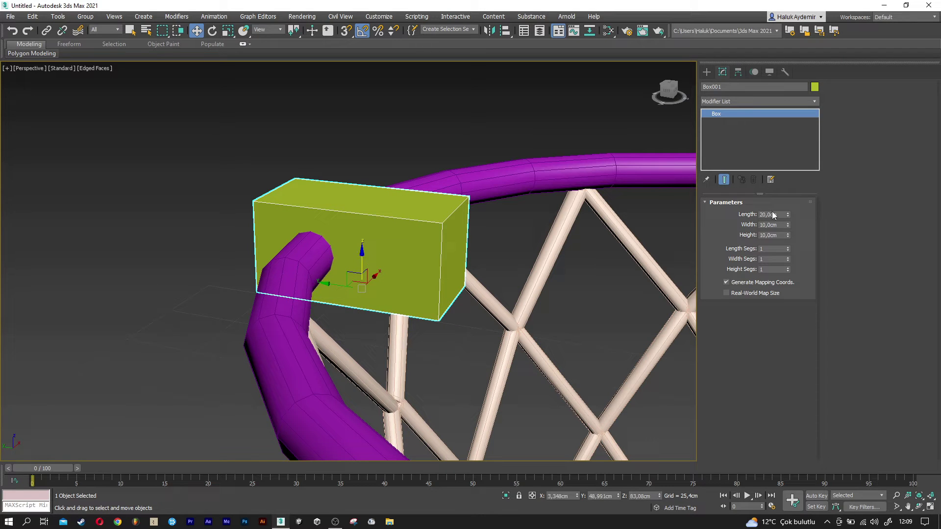
type("15")
key("Return")
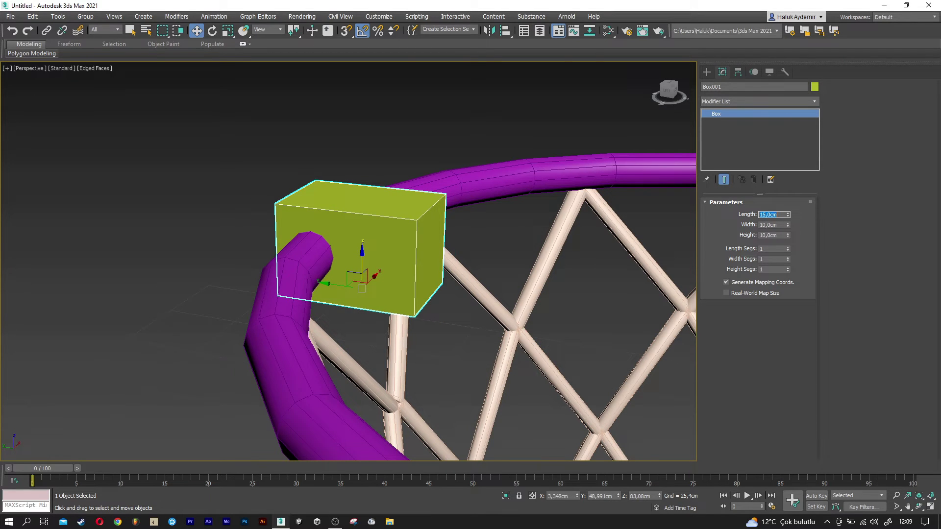
middle_click_drag(273, 288, 324, 289, "alt")
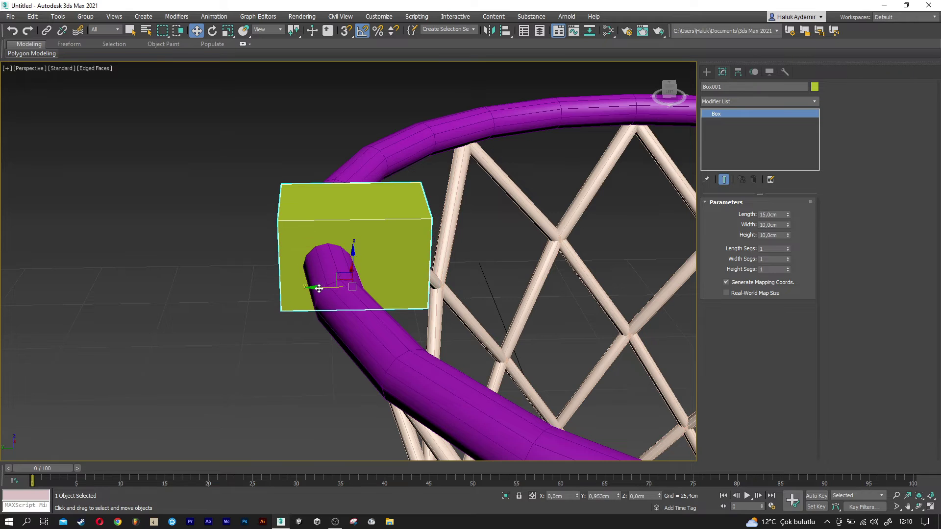
middle_click_drag(324, 288, 667, 194, "alt")
left_click(758, 102)
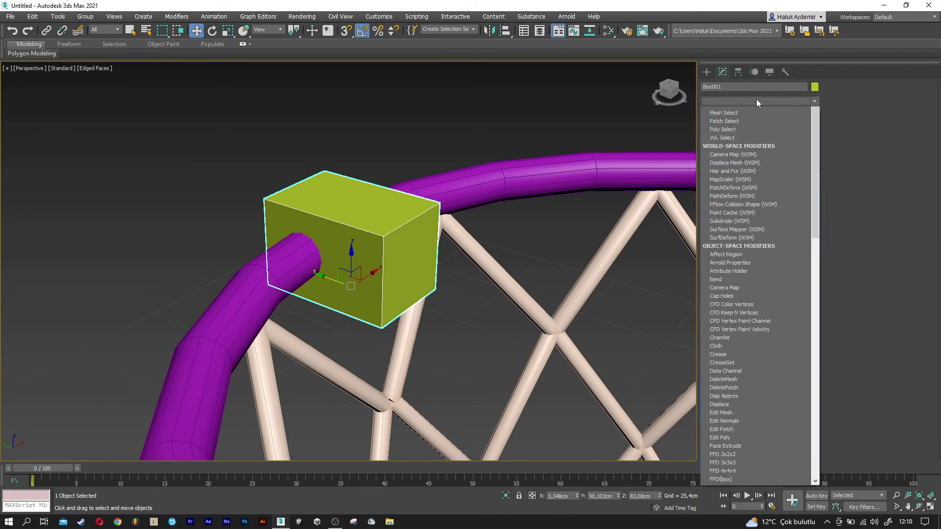
- Add an Edit Poly modifier to the box and select two outer edges
key("e")
left_click(733, 136)
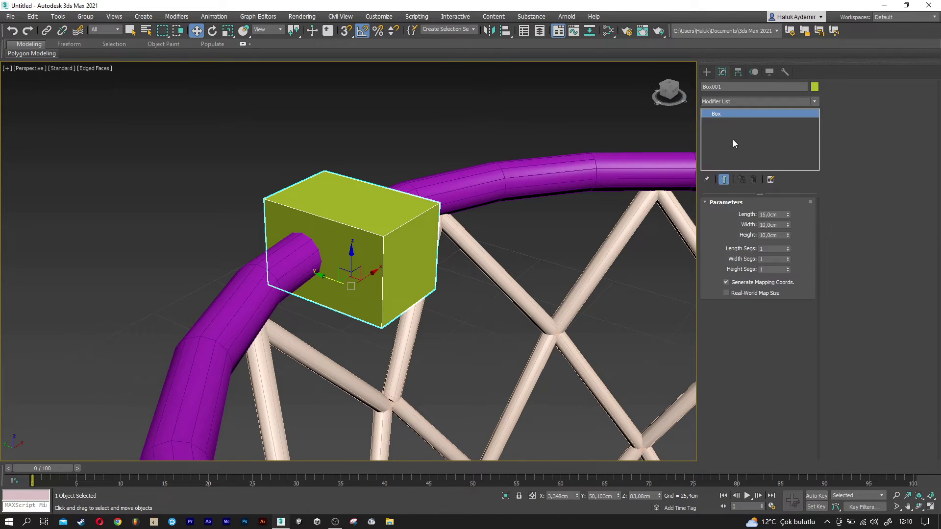
left_click(745, 280)
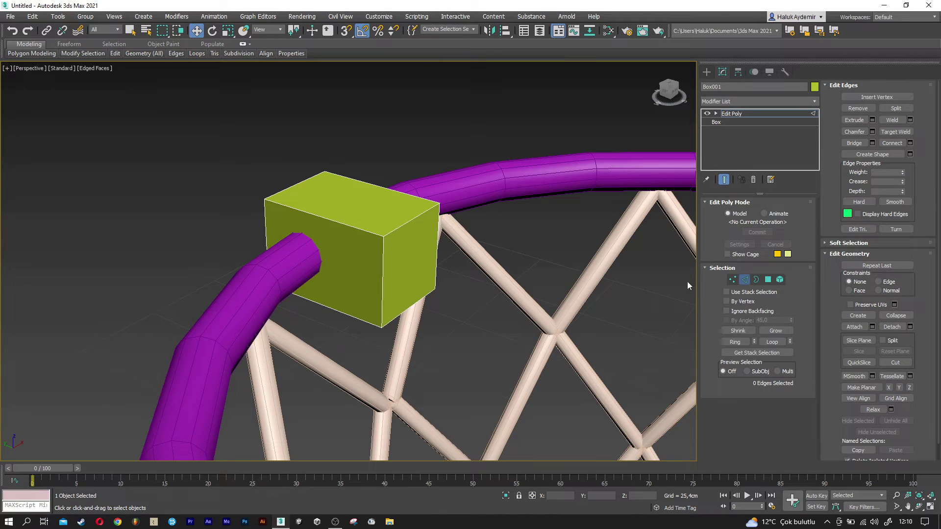
left_click(401, 227)
left_click(404, 308, "ctrl")
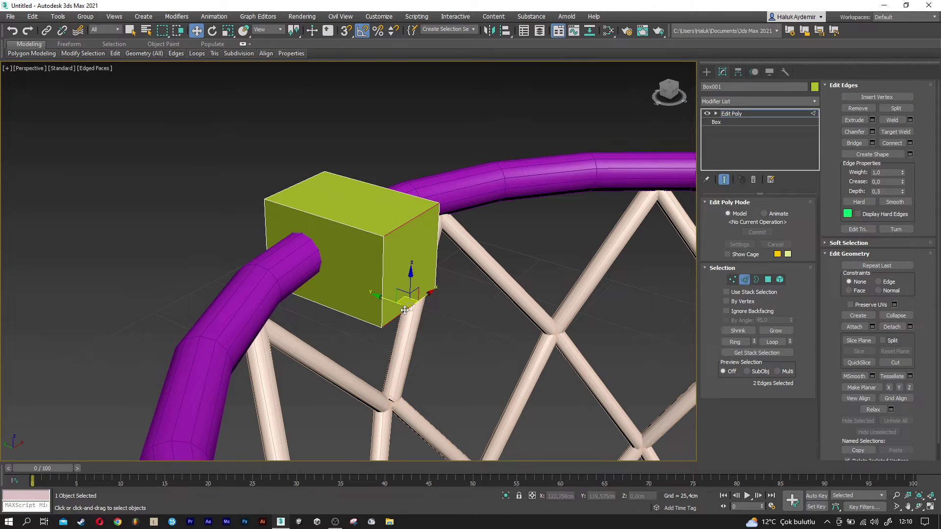
- Chamfer the two selected edges by 2,5 cm
left_click(872, 133)
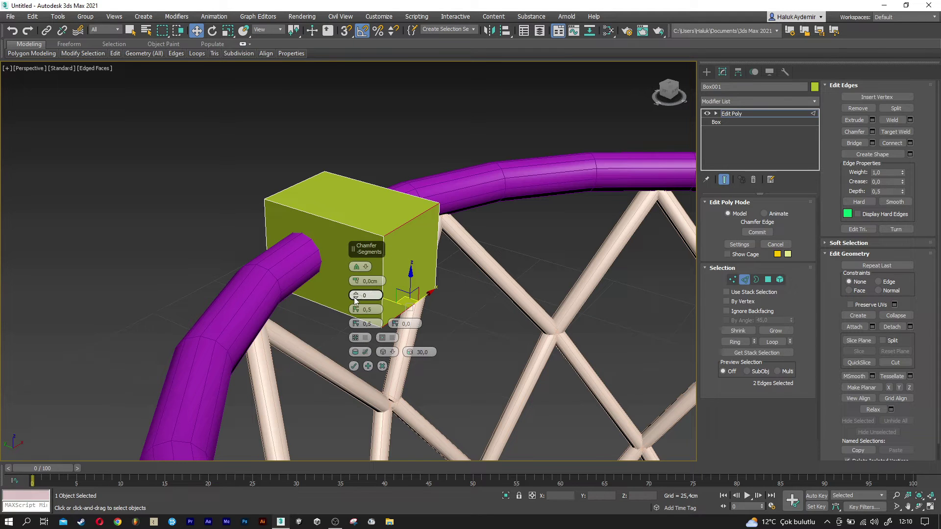
left_click_drag(356, 280, 359, 272)
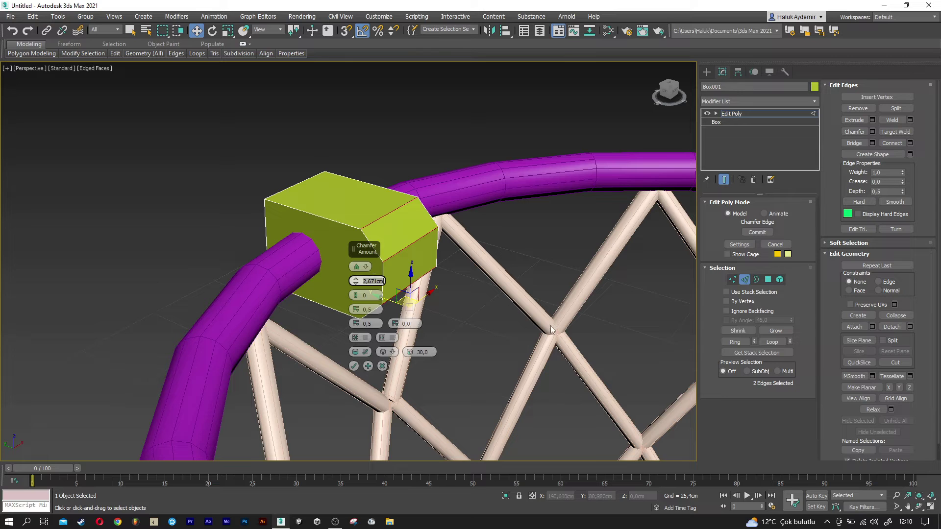
type("2,5")
key("Return")
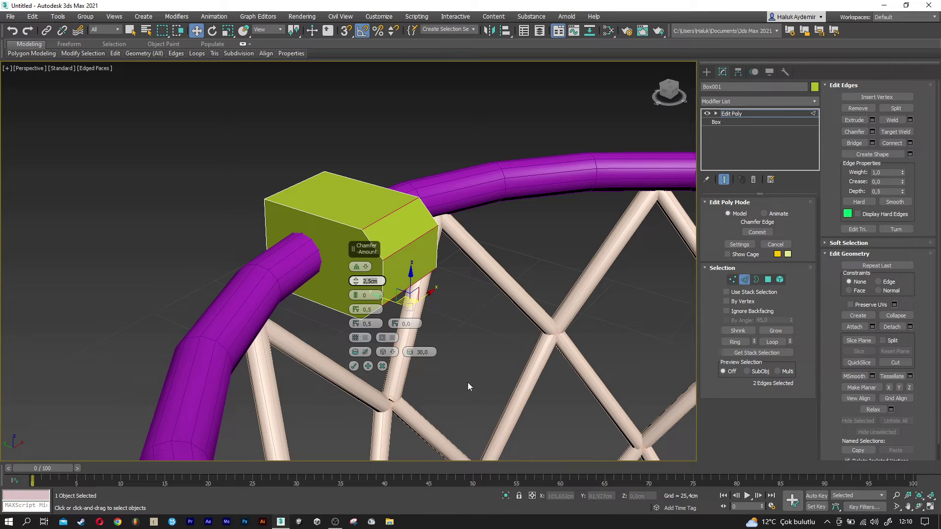
left_click(360, 369)
middle_click_drag(409, 274, 588, 319, "alt")
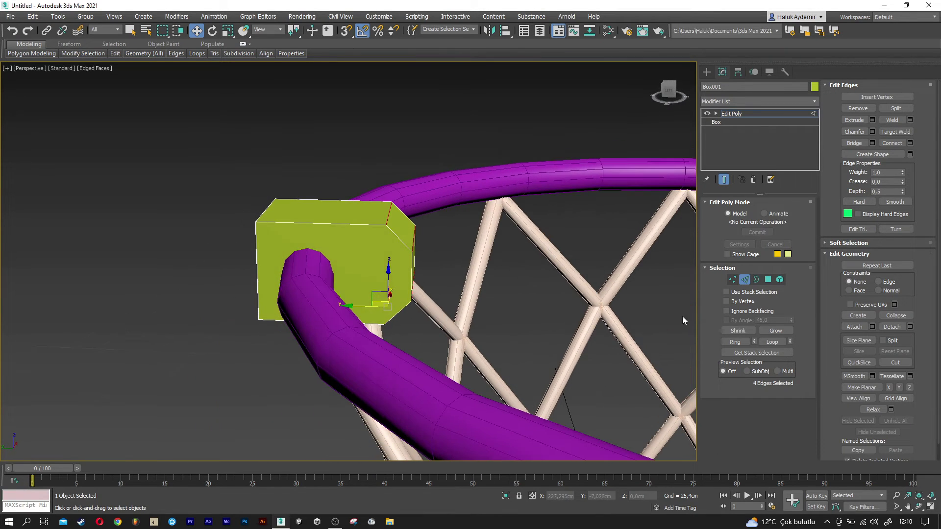
left_click(733, 280)
- Select the box's left-end vertices and scale them inward to taper that end
middle_click_drag(481, 290, 487, 354, "alt")
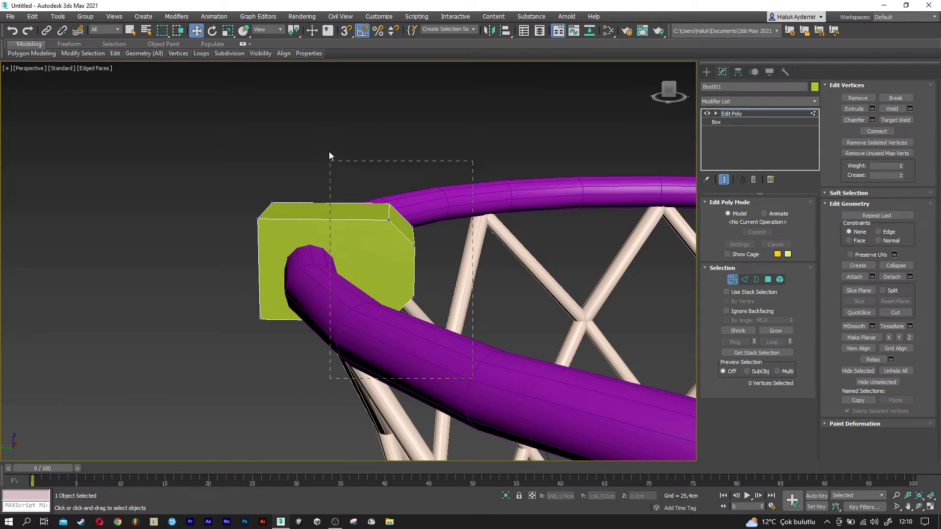
left_click_drag(472, 378, 331, 162)
middle_click_drag(343, 255, 373, 258, "alt")
left_click_drag(380, 255, 377, 254)
middle_click_drag(378, 253, 239, 329, "alt")
left_click_drag(284, 188, 282, 191)
key("r")
middle_click_drag(253, 216, 231, 265, "alt")
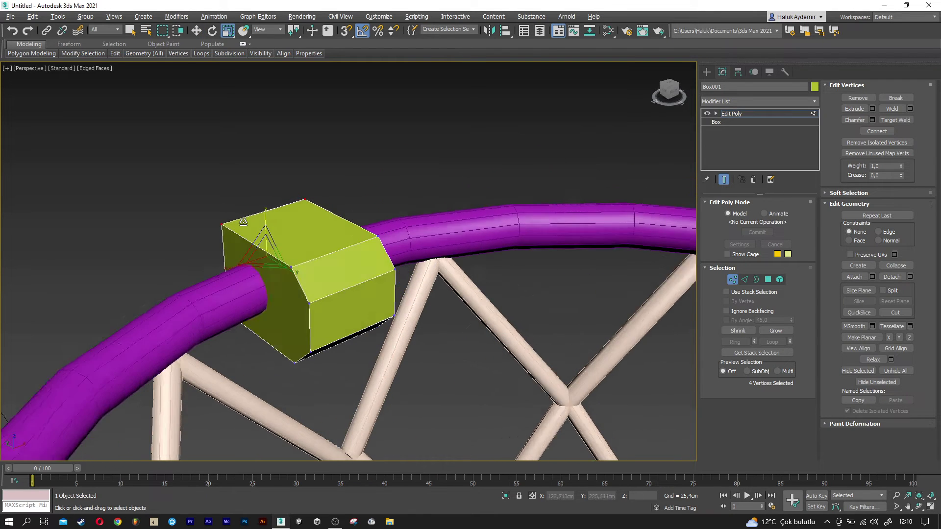
left_click_drag(231, 265, 248, 260)
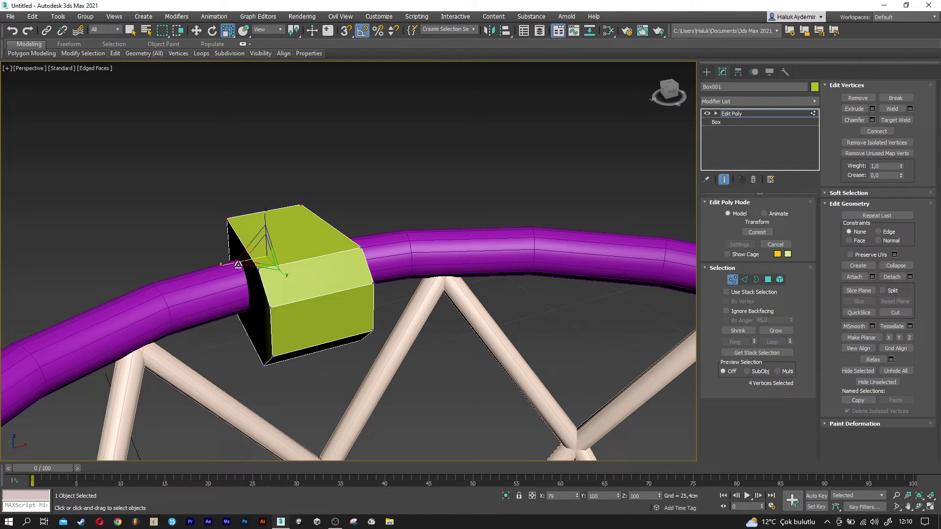
middle_click_drag(248, 260, 266, 226, "alt")
left_click_drag(265, 226, 268, 205)
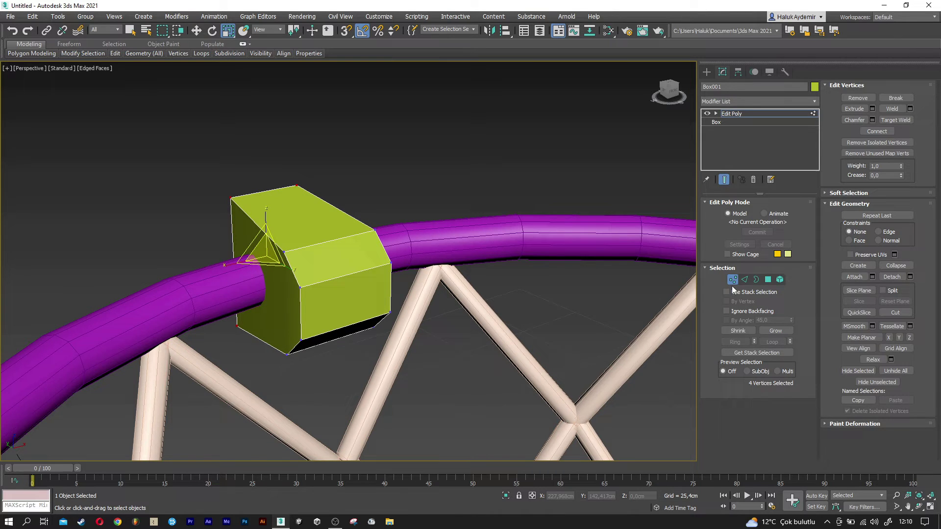
- Exit vertex mode, then reselect the box with the Move tool active
key("1")
scroll(422, 201, "down", 2)
left_click(421, 201)
scroll(431, 235, "up", 1)
middle_click_drag(432, 238, 511, 365, "alt")
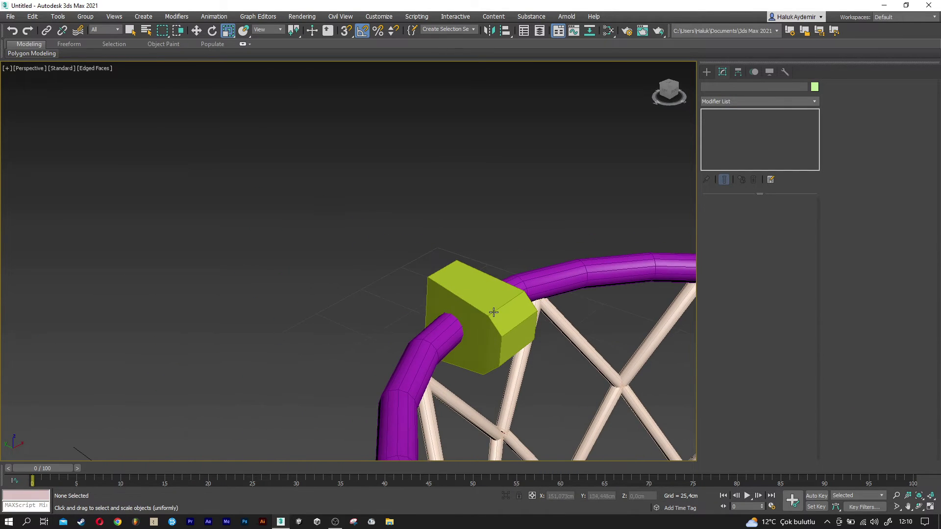
left_click(511, 365)
key("w")
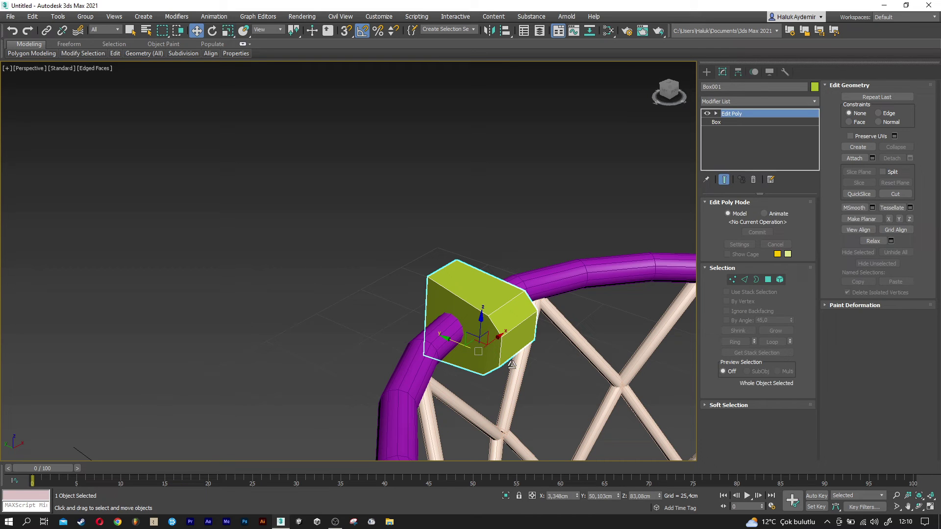
- Shift-drag a copy of the box, Box002, and remove its Edit Poly modifier
left_click_drag(460, 345, 397, 315, "shift")
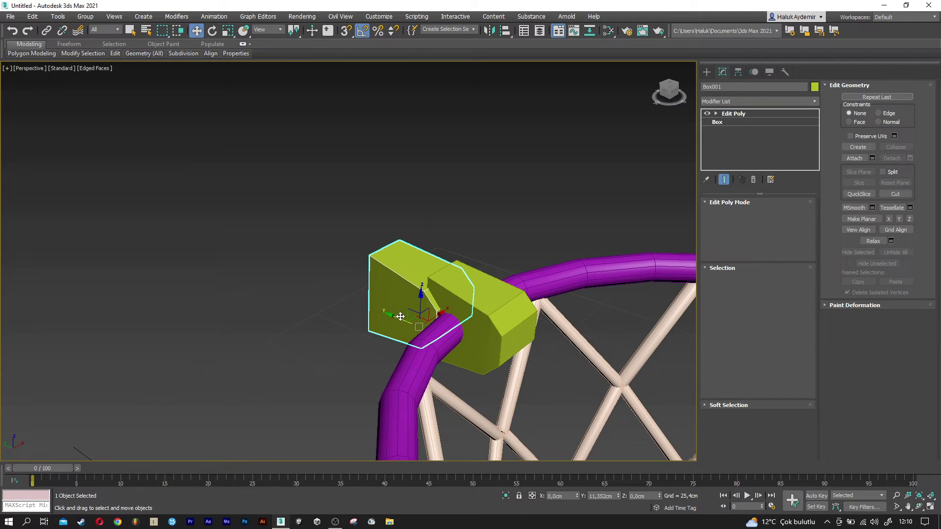
left_click(473, 303)
right_click(739, 115)
left_click(760, 132)
- Set Box002 to 15 cm wide, 20 cm tall and 15 cm long
left_click_drag(787, 215, 787, 210)
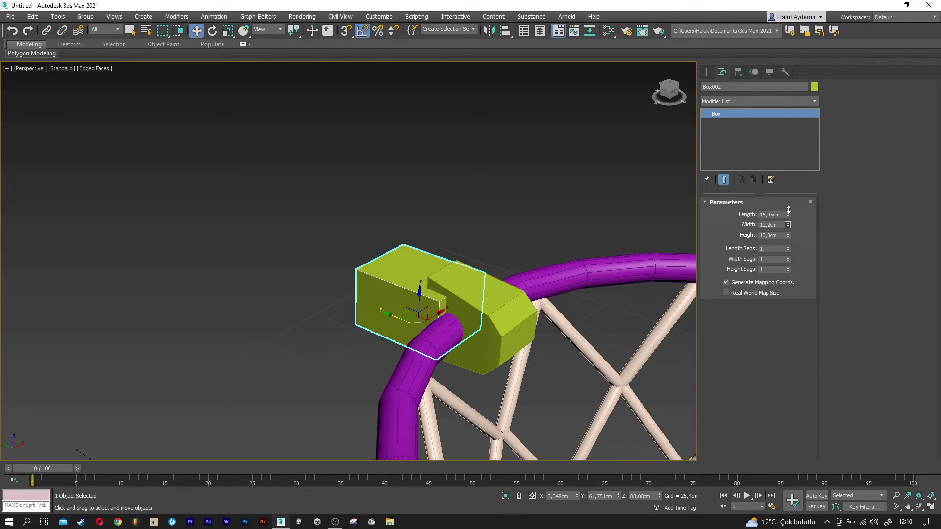
mouse_move(417, 274)
middle_mouse_down("alt")
mouse_move(475, 271)
mouse_move(466, 268)
middle_mouse_up("alt")
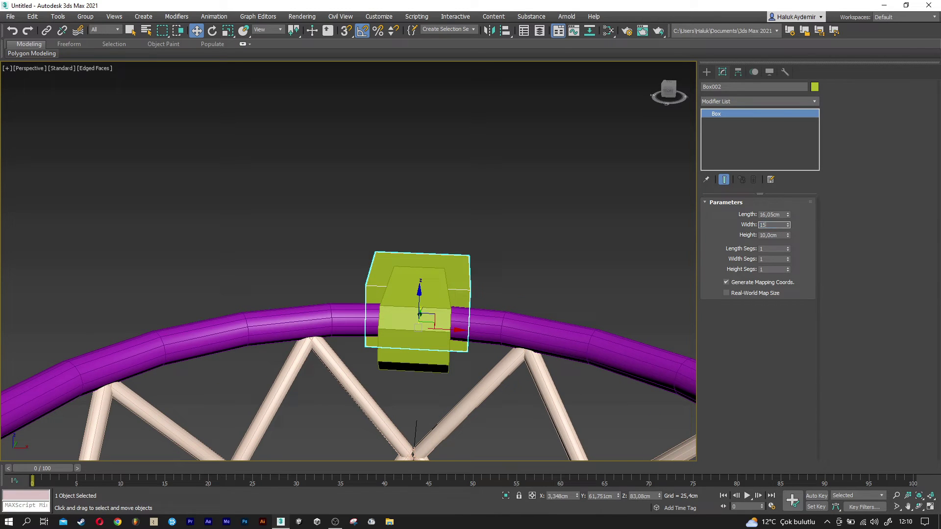
key("Return")
middle_click_drag(433, 286, 726, 291, "alt")
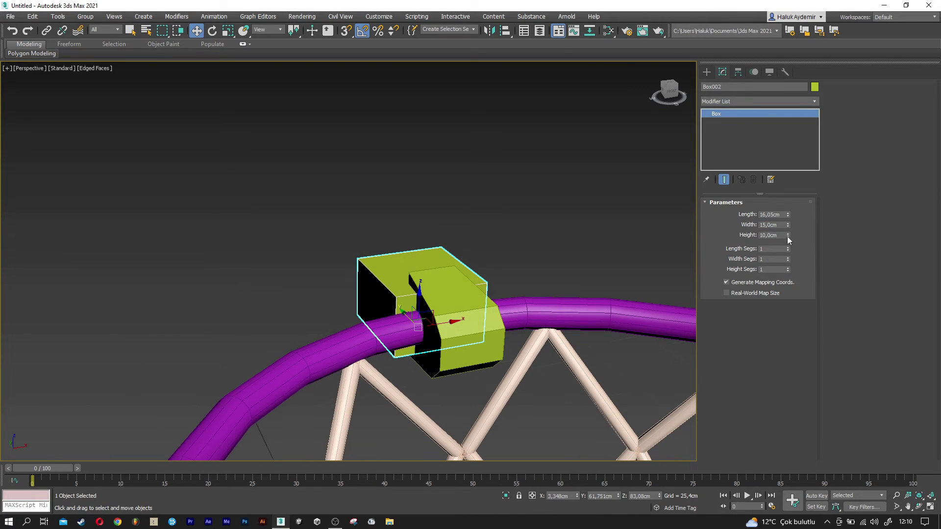
left_click_drag(787, 239, 790, 192)
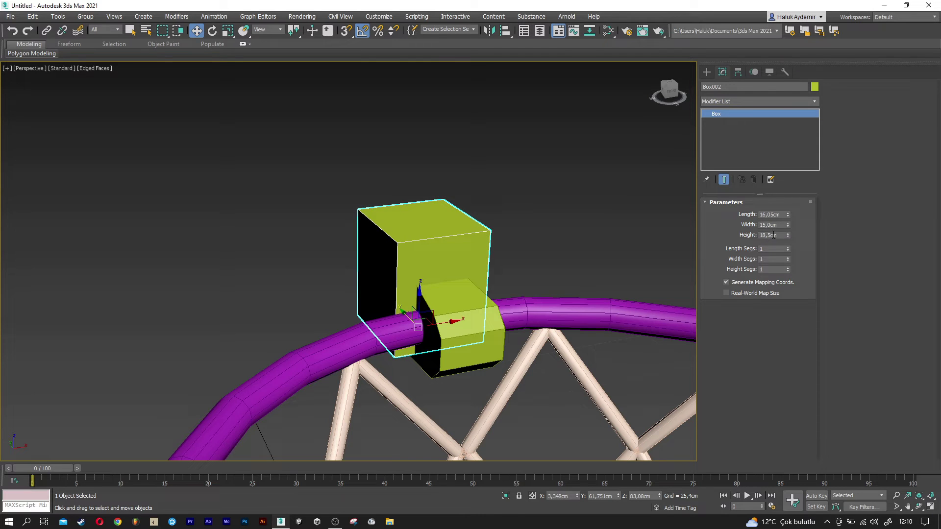
type("0")
key("Return")
middle_click_drag(372, 310, 449, 305, "alt")
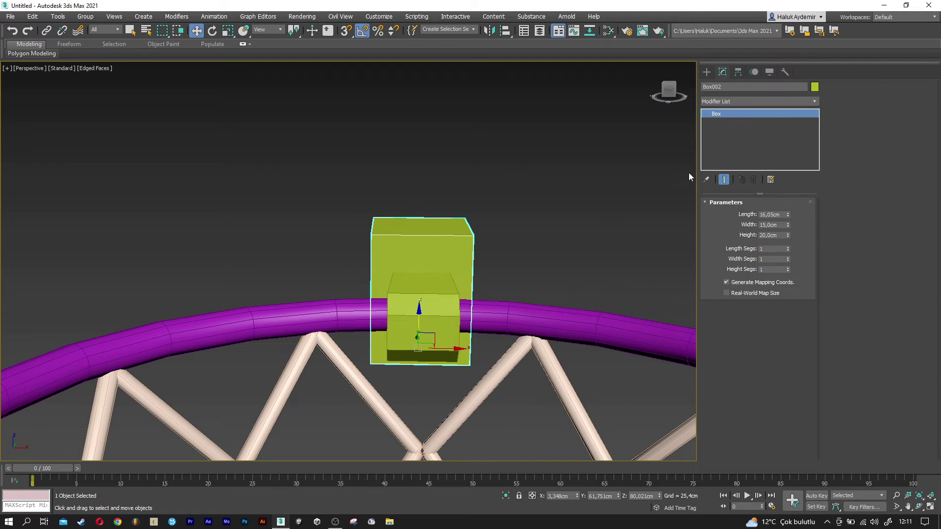
type("15")
key("Return")
- Add an Edit Poly modifier to Box002
left_click(737, 101)
key("e")
left_click(733, 136)
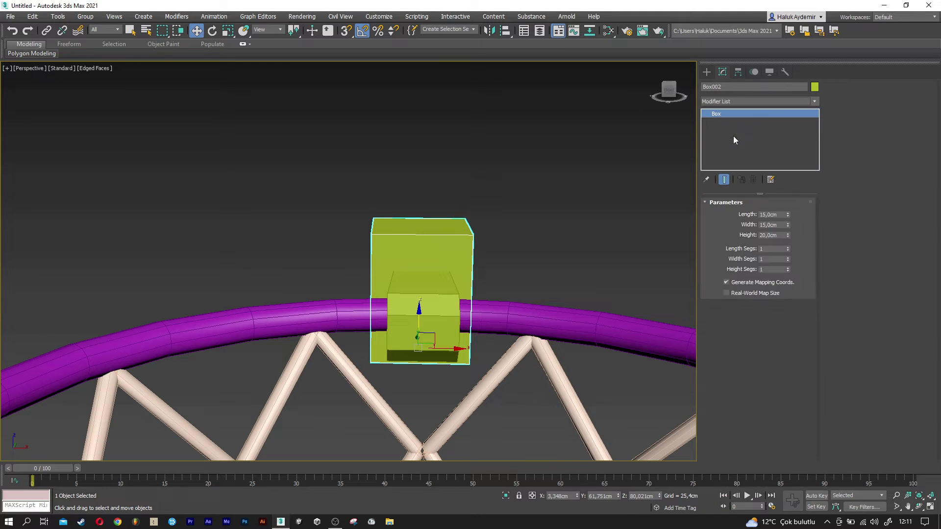
- Scale the bracket's top vertices narrower and adjust the box's height position
left_click(732, 279)
mouse_move(505, 278)
middle_mouse_down("alt")
mouse_move(504, 270)
mouse_move(523, 276)
middle_mouse_up("alt")
left_click_drag(490, 201, 348, 245)
key("r")
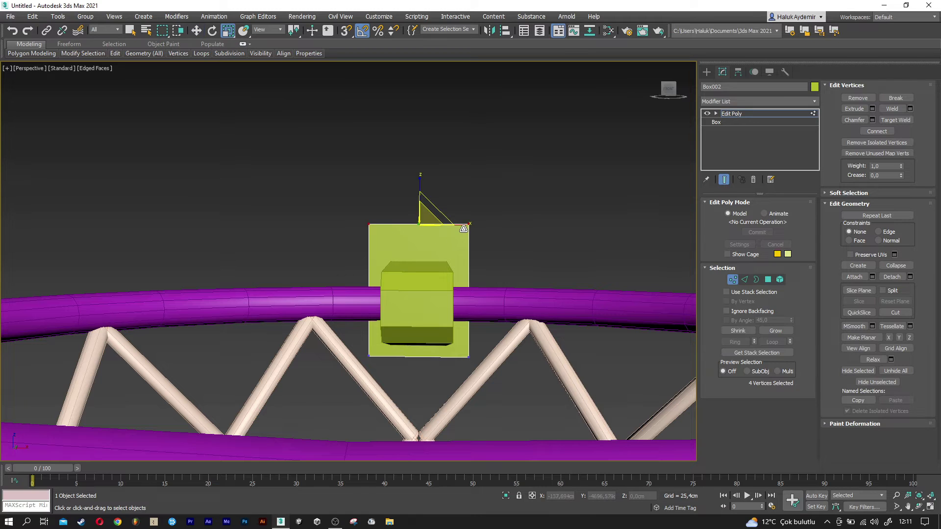
left_click_drag(465, 225, 457, 225)
key("w")
left_click(732, 279)
left_click_drag(420, 310, 421, 335)
middle_click_drag(420, 335, 418, 329, "alt")
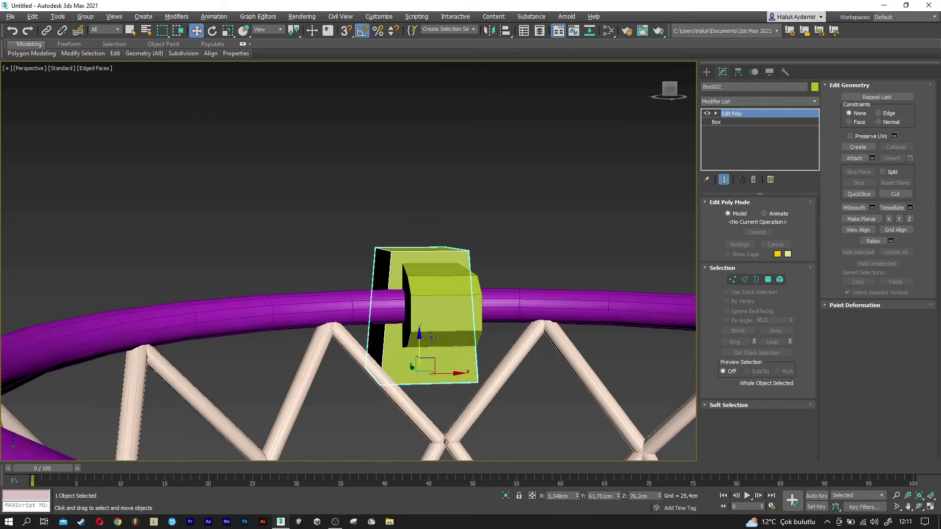
left_click_drag(420, 335, 420, 332)
mouse_move(419, 331)
middle_mouse_down("alt")
mouse_move(495, 323)
mouse_move(487, 408)
middle_mouse_up("alt")
- Pull the bottom vertices inward, narrow the top vertices and nudge them down
left_click(732, 279)
left_click_drag(488, 407, 366, 365)
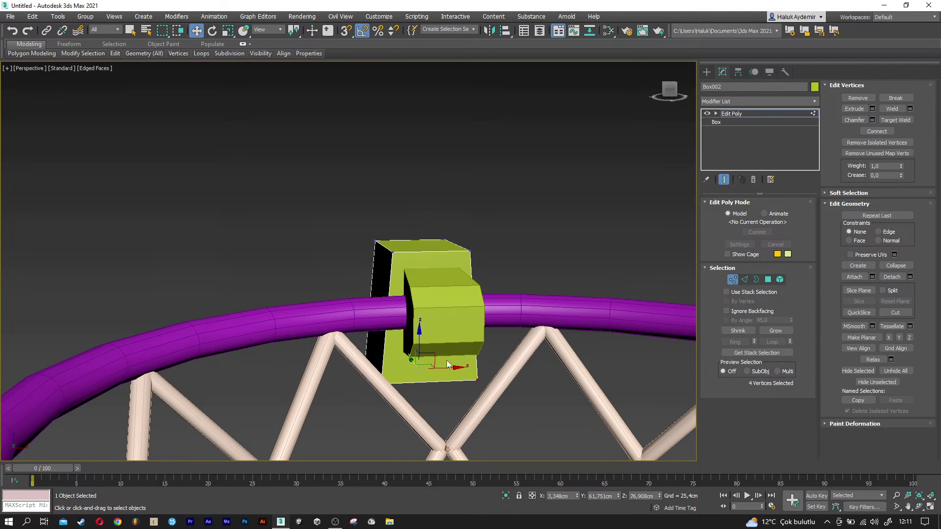
middle_click_drag(365, 365, 455, 369, "alt")
key("r")
left_click_drag(456, 370, 448, 369)
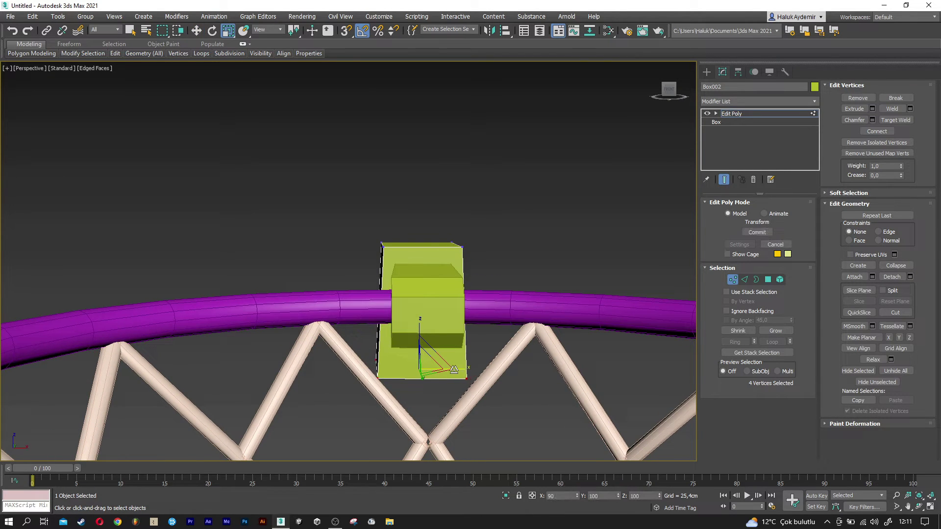
left_click_drag(349, 270, 507, 204)
left_click_drag(472, 242, 464, 243)
key("w")
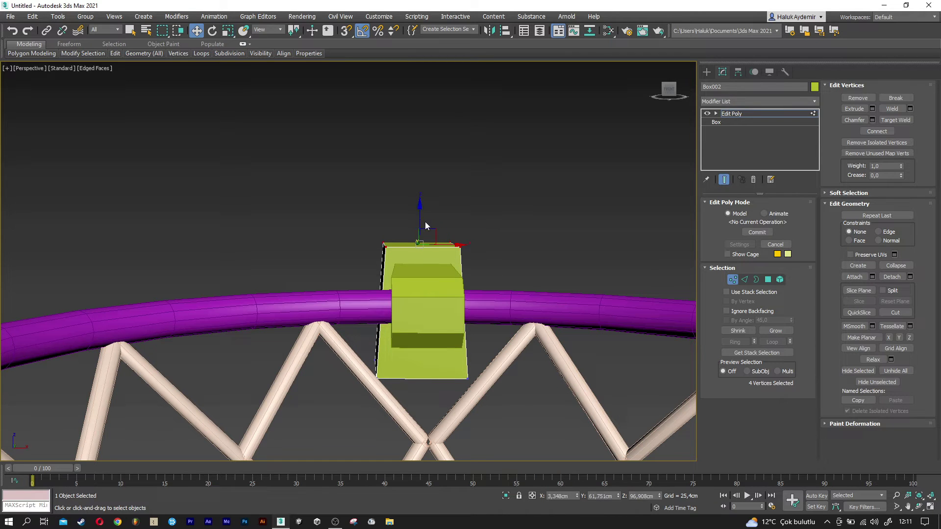
left_click_drag(421, 210, 421, 212)
- Pull the back-face vertices toward the rim, then raise the whole box slightly
middle_click_drag(421, 211, 466, 264, "alt")
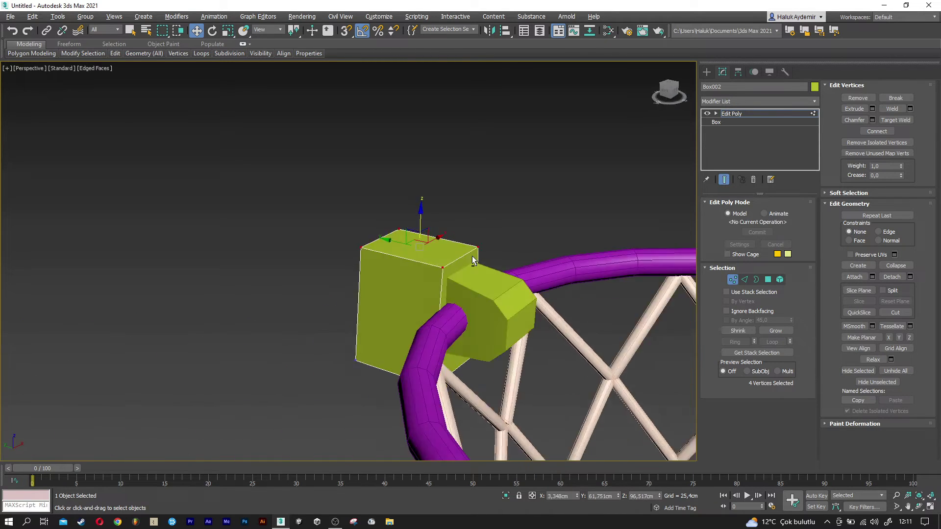
middle_click_drag(362, 378, 343, 426, "alt")
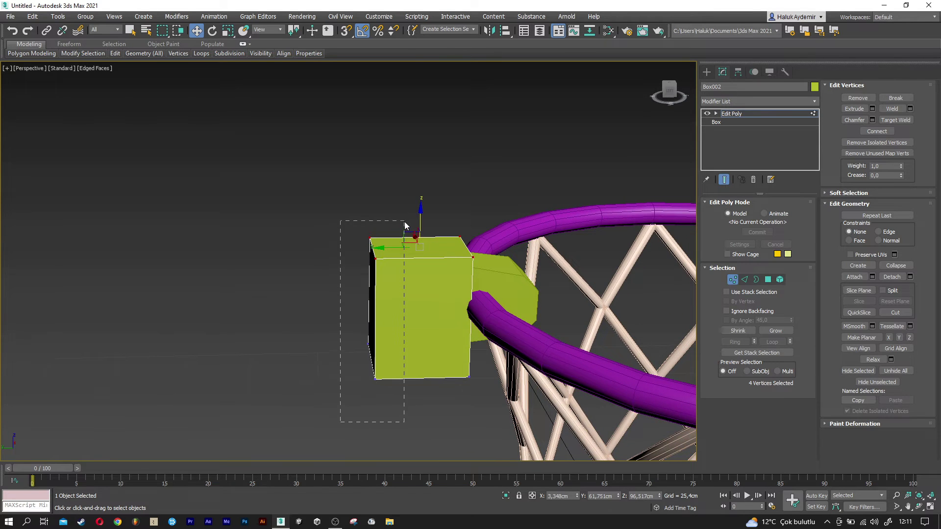
left_click_drag(405, 225, 404, 227)
middle_click_drag(405, 226, 375, 272, "alt")
left_click_drag(345, 304, 402, 304)
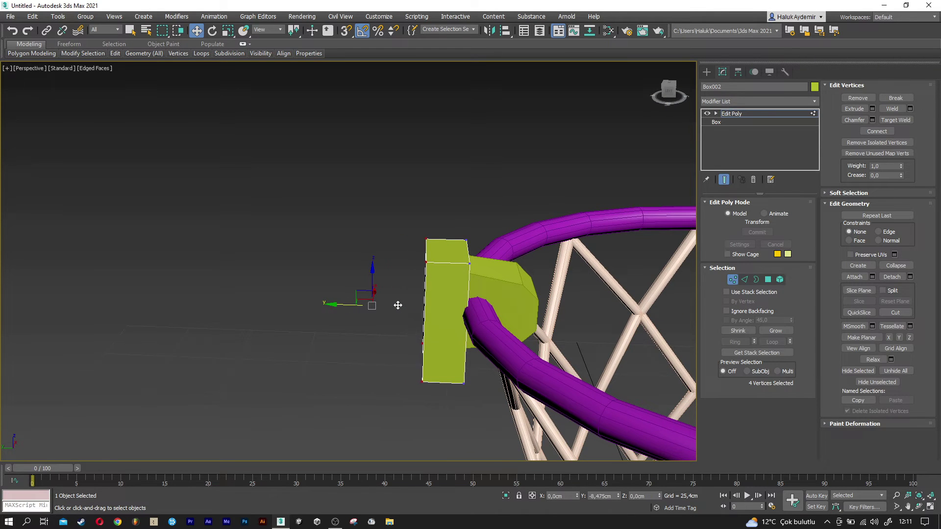
mouse_move(402, 304)
middle_mouse_down("alt")
mouse_move(548, 301)
mouse_move(506, 295)
middle_mouse_up("alt")
left_click(737, 280)
left_click_drag(424, 331, 422, 323)
mouse_move(423, 323)
middle_mouse_down("alt")
mouse_move(433, 345)
mouse_move(480, 354)
mouse_move(431, 346)
middle_mouse_up("alt")
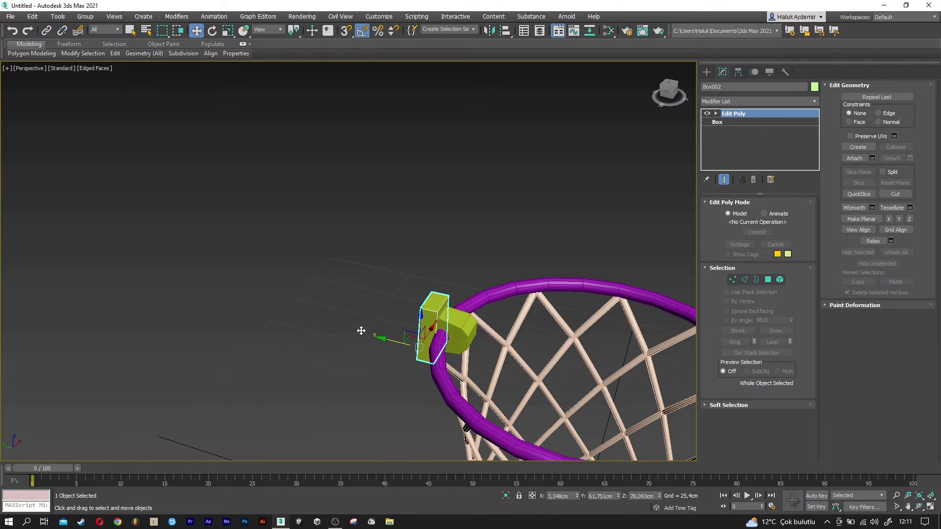
- Clone the Box002 bracket as a copy and remove the copy's Edit Poly modifier
left_click_drag(393, 341, 349, 330, "shift")
left_click(474, 306)
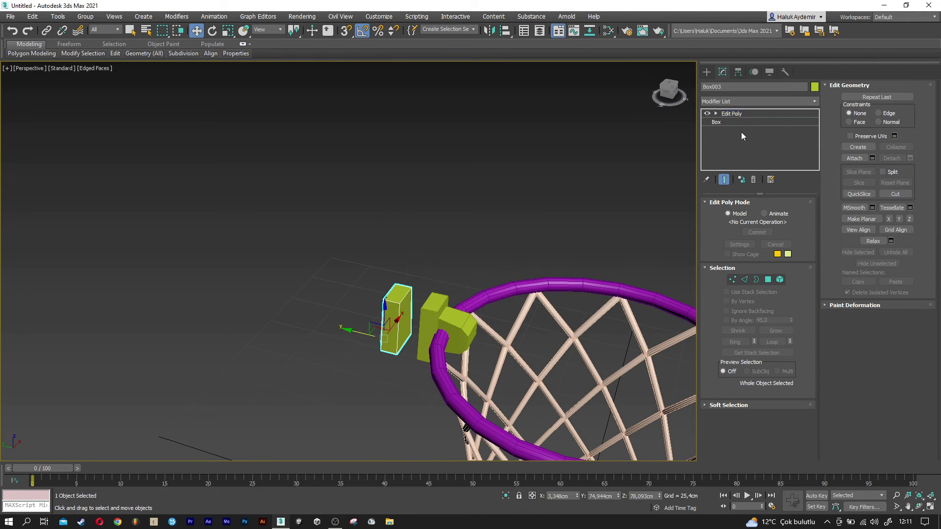
right_click(746, 113)
left_click(763, 129)
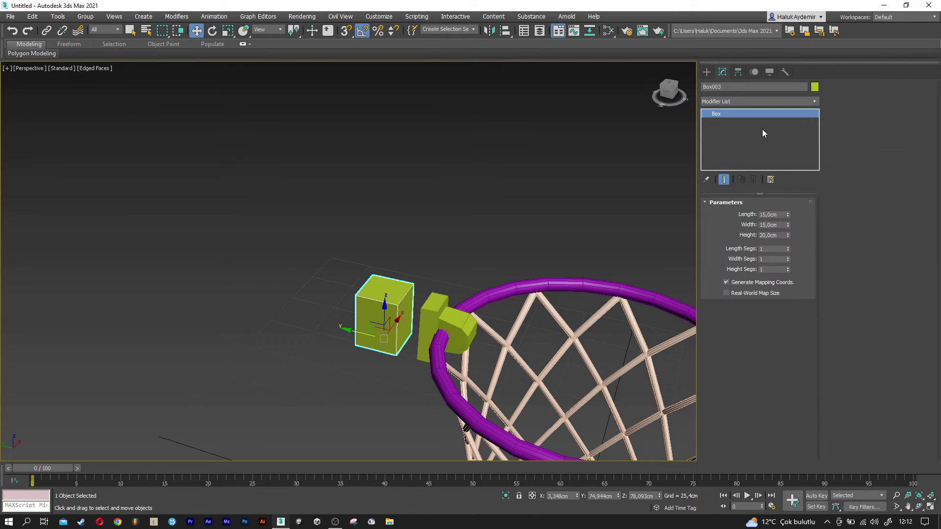
- Rough out the copy as a thin board: 5 cm length, 125 cm width, 100 cm height
left_click_drag(788, 215, 790, 240)
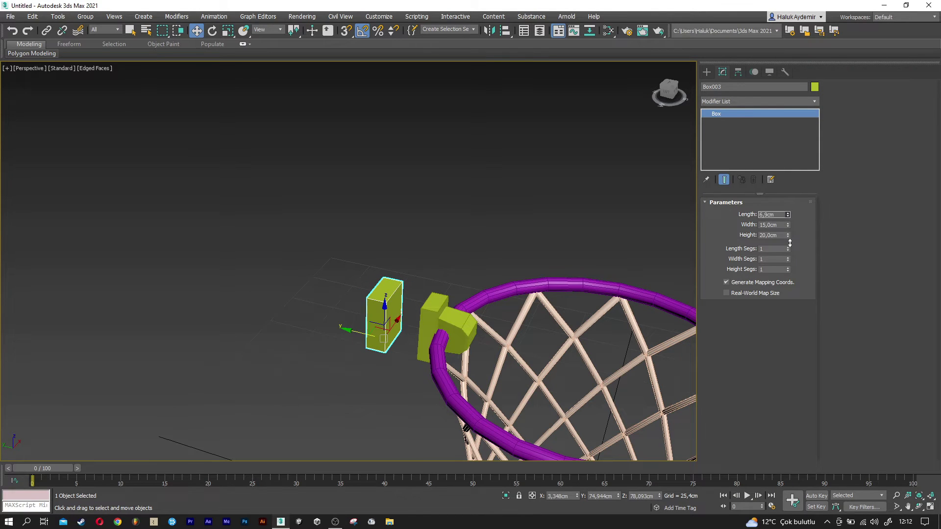
type("5")
key("Return")
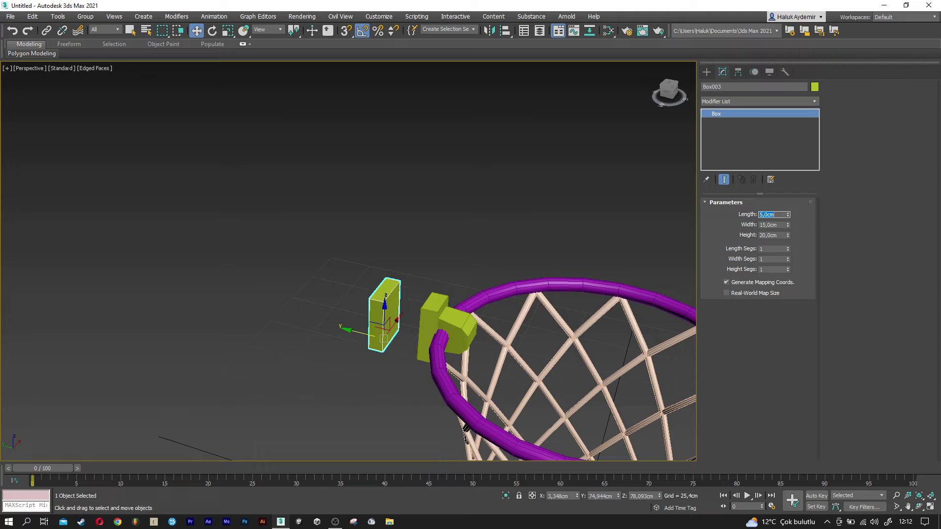
left_click_drag(787, 224, 786, 187)
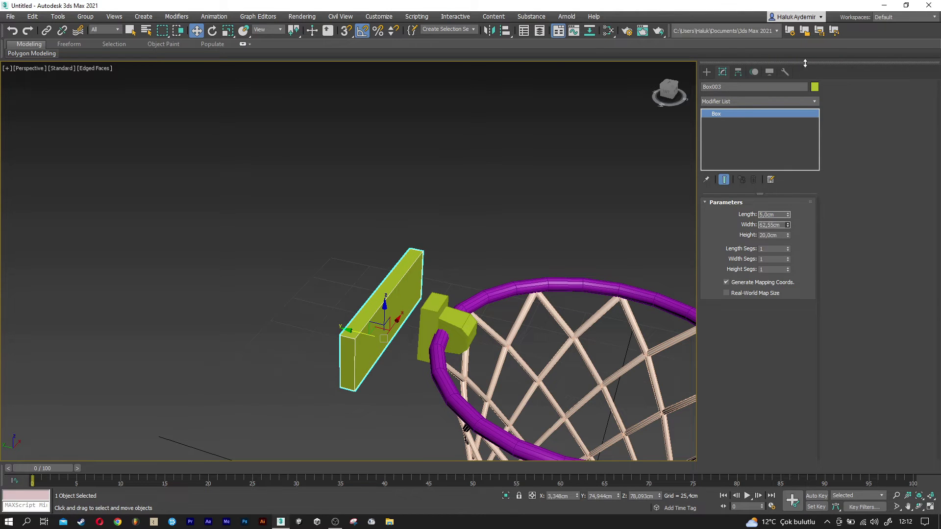
mouse_move(513, 276)
middle_mouse_down("alt")
mouse_move(468, 266)
mouse_move(521, 304)
middle_mouse_up("alt")
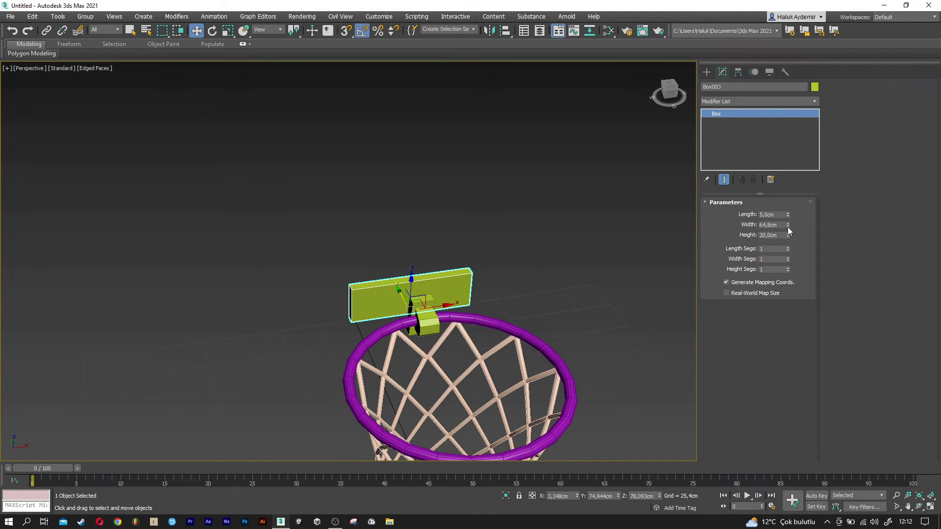
left_click_drag(787, 227, 783, 218)
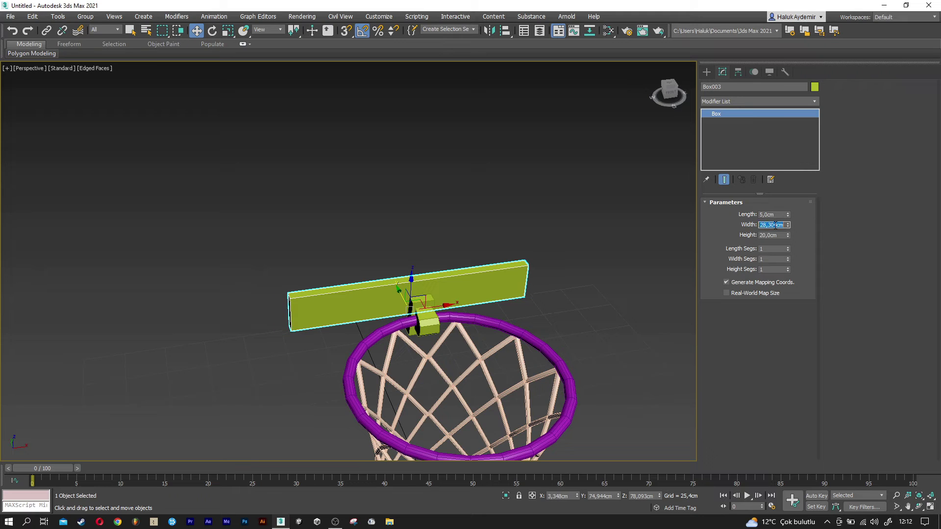
type("5")
key("Return")
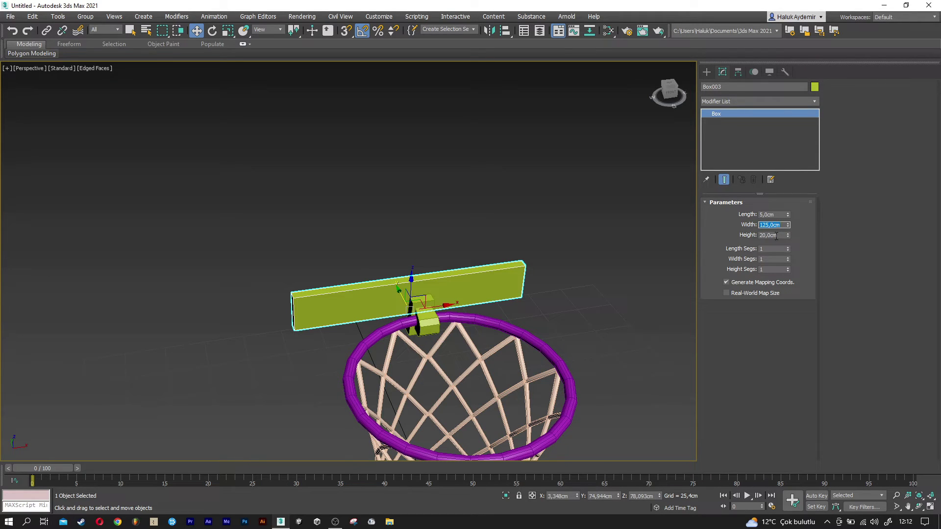
left_click_drag(788, 236, 795, 71)
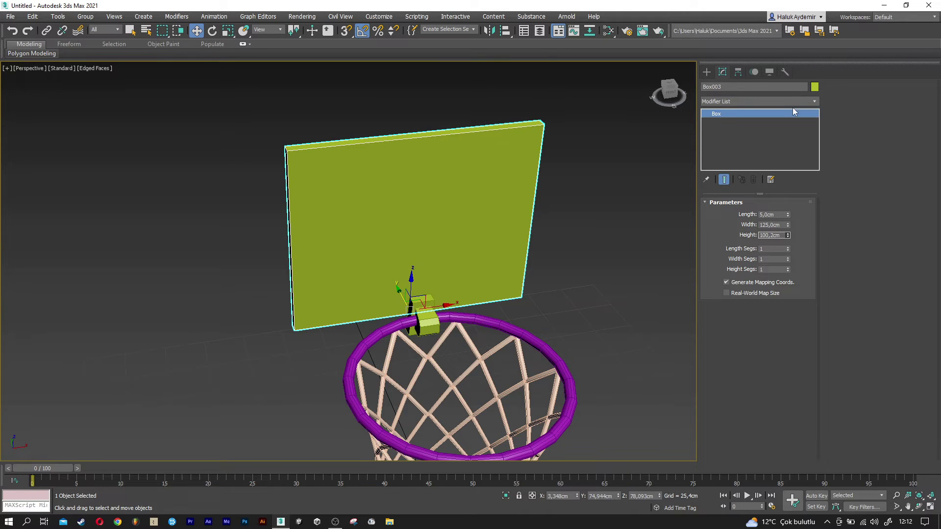
type("100")
key("Return")
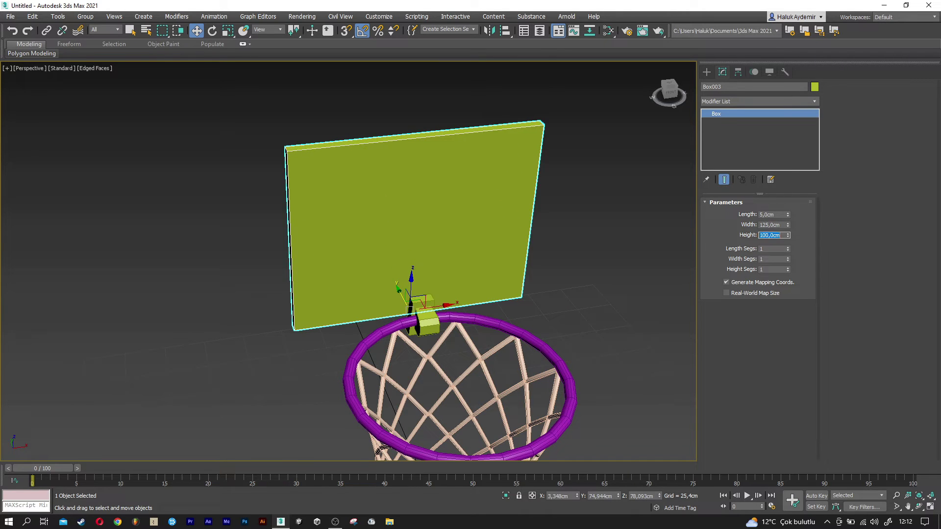
- Finalize Box003 at 130 cm width, 110 cm height and 6 cm thickness
mouse_move(294, 225)
middle_mouse_down("alt")
mouse_move(395, 275)
mouse_move(375, 275)
mouse_move(383, 293)
mouse_move(300, 305)
mouse_move(387, 306)
middle_mouse_up("alt")
scroll(395, 275, "up", 5)
scroll(299, 305, "down", 5)
scroll(355, 311, "down", 2)
scroll(366, 301, "up", 2)
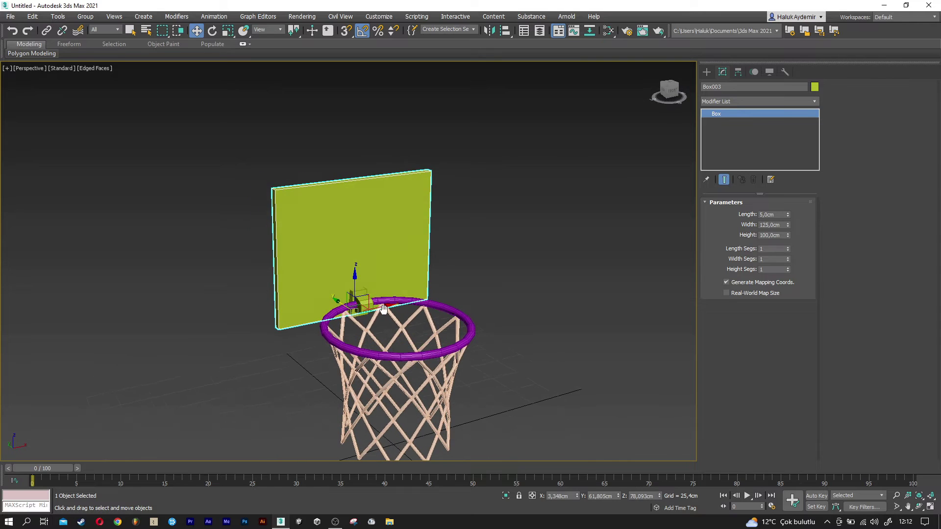
left_click_drag(787, 225, 781, 231)
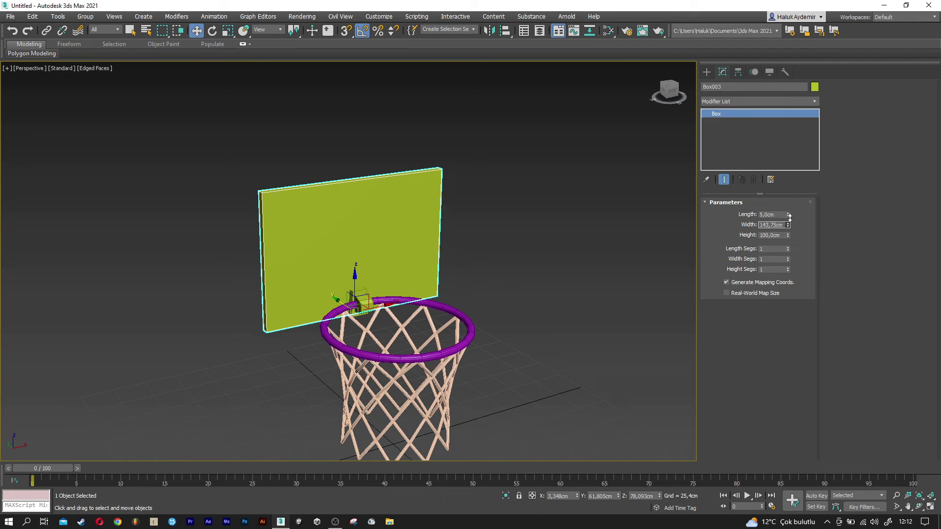
type("130")
key("Return")
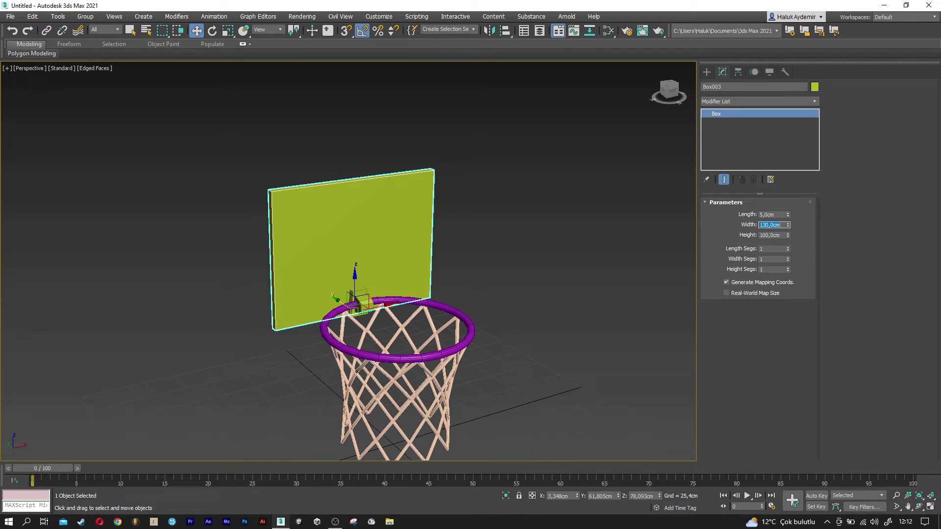
left_click_drag(788, 235, 790, 243)
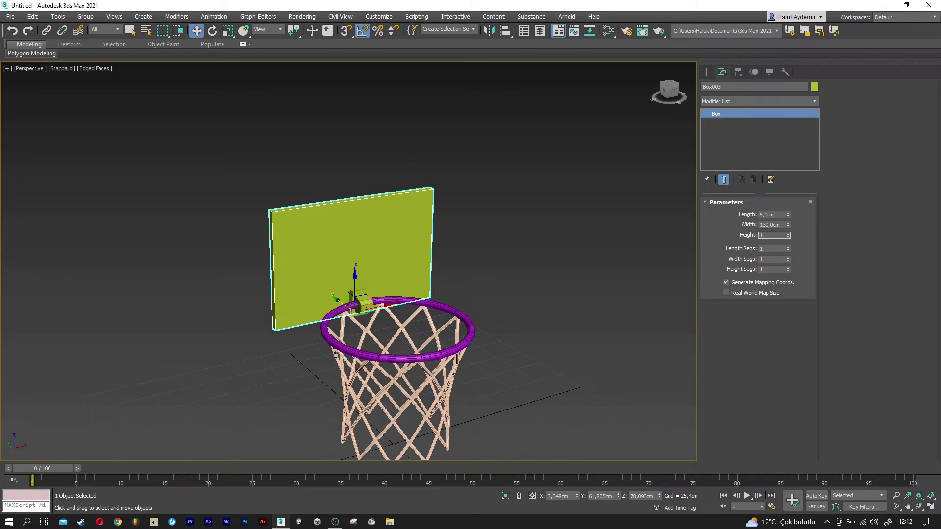
type("10")
key("Return")
middle_click_drag(392, 280, 336, 273, "alt")
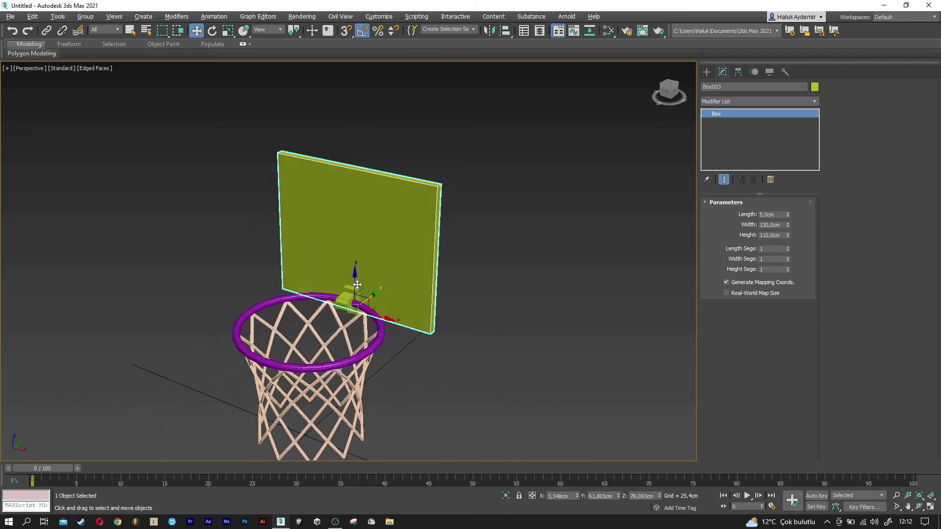
middle_click_drag(380, 233, 391, 255, "alt")
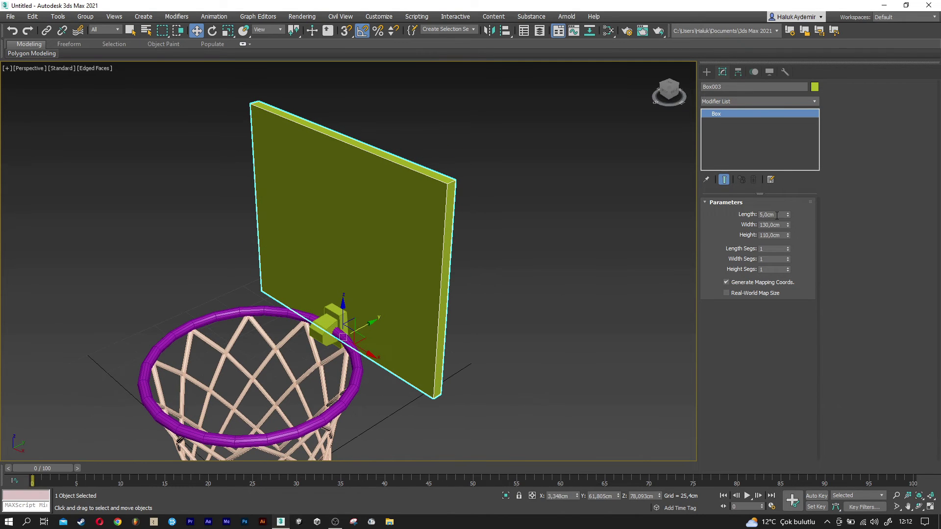
type("6")
key("Return")
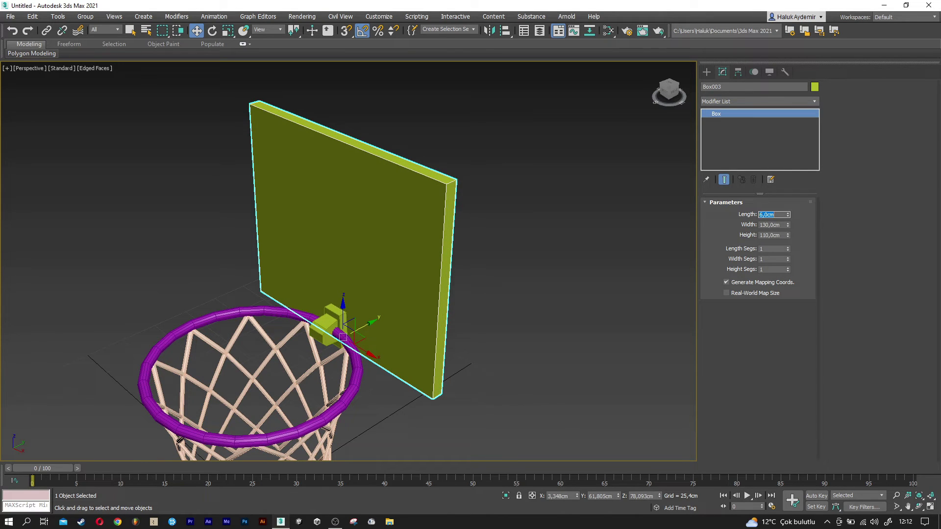
scroll(357, 325, "up", 4)
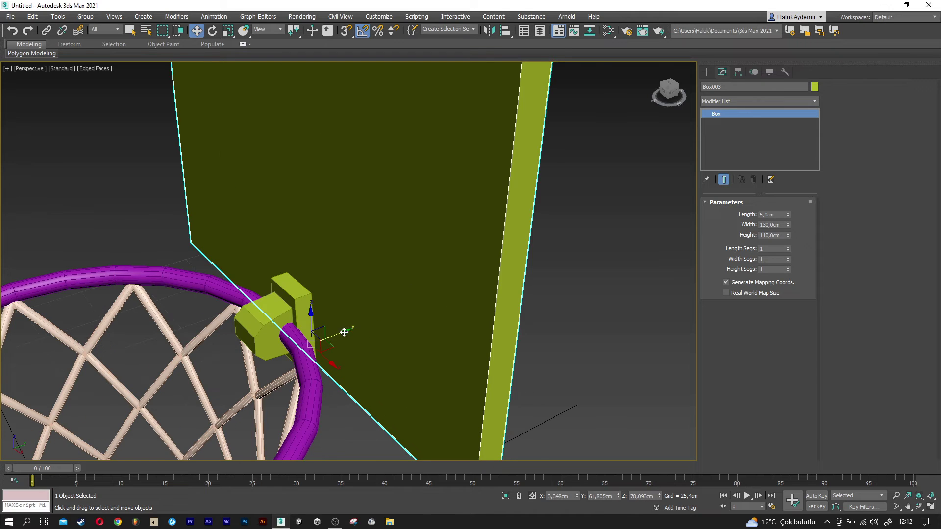
left_click_drag(343, 332, 343, 333)
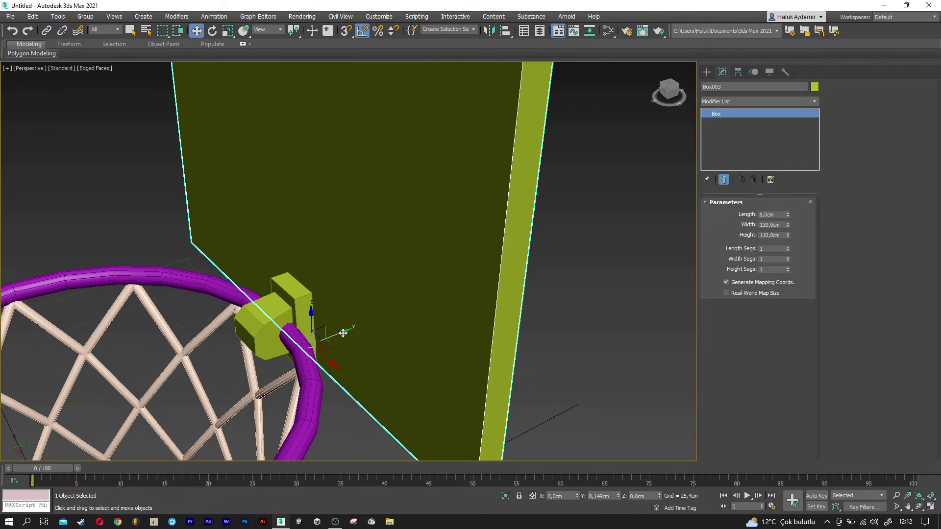
scroll(343, 334, "down", 5)
scroll(343, 333, "down", 1)
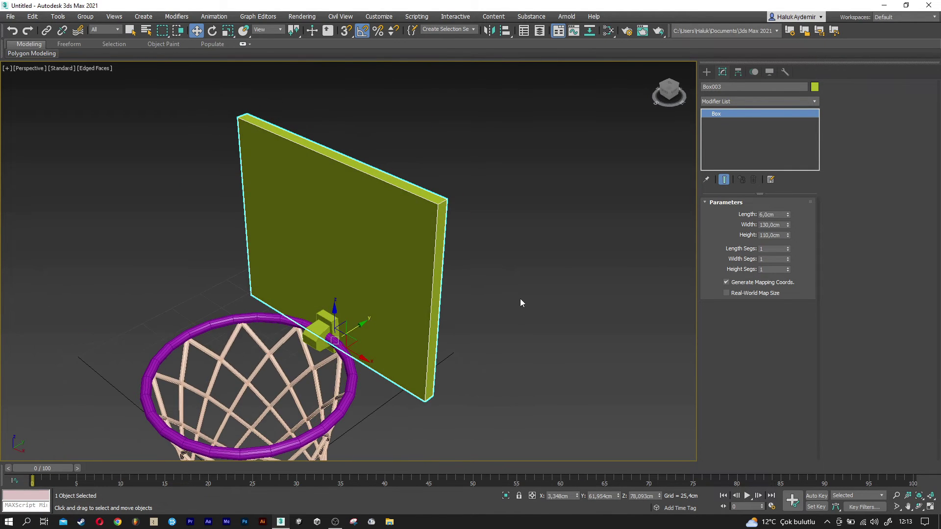
left_click(730, 101)
- Add an Edit Poly modifier to the backboard and select its four corner edges
key("e")
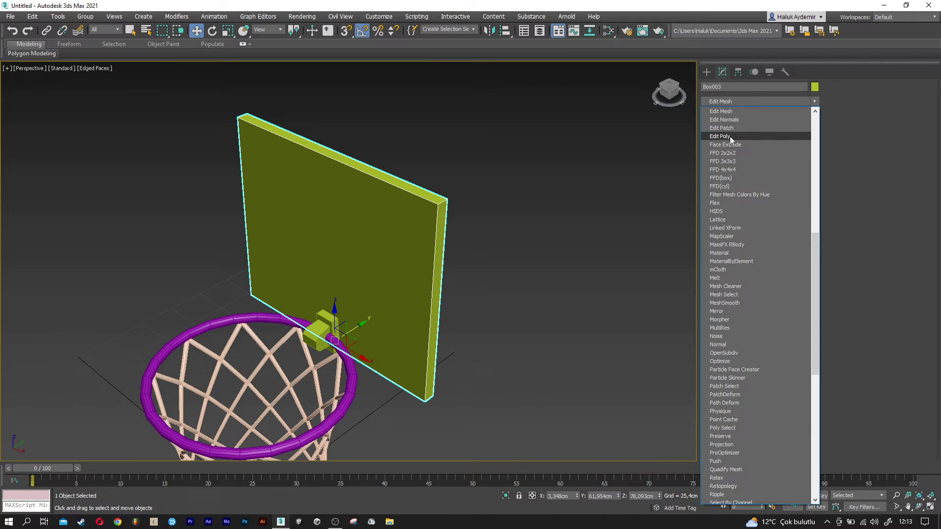
left_click(730, 136)
left_click(744, 279)
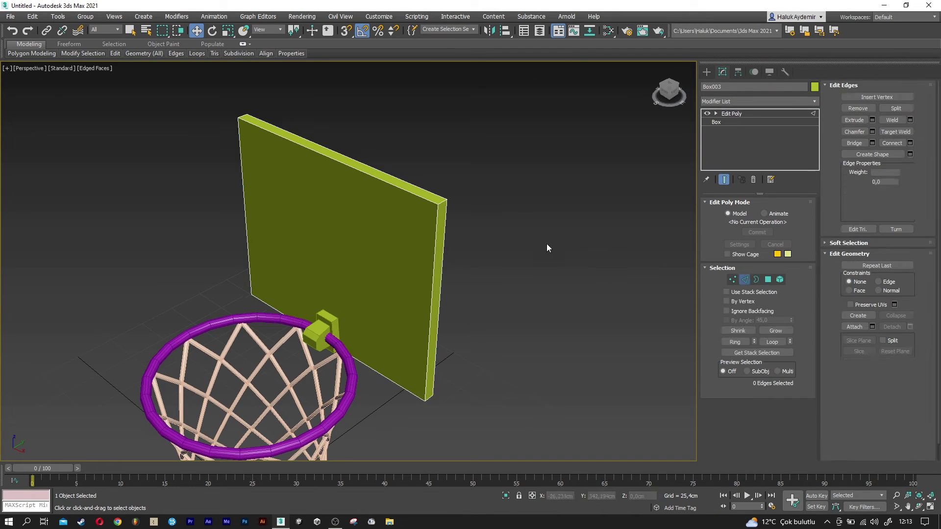
left_click(443, 202)
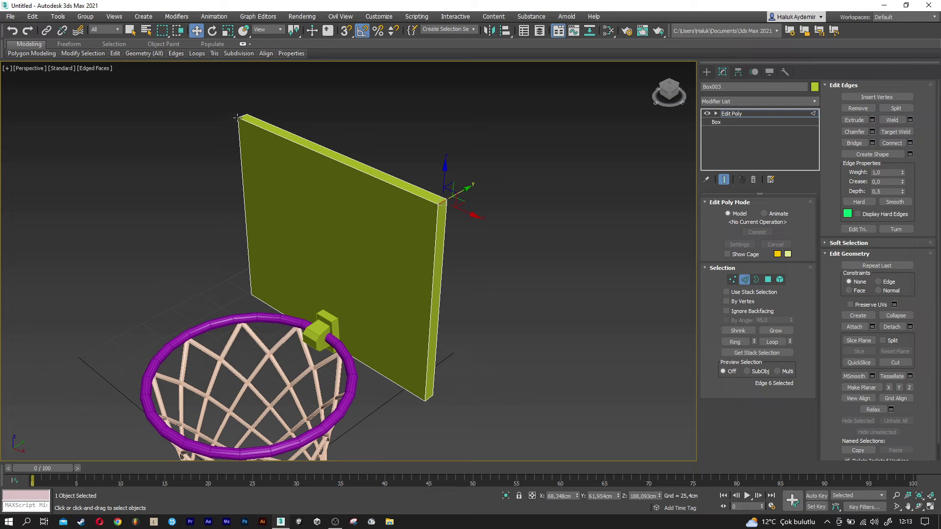
left_click(242, 116)
middle_click_drag(498, 337, 452, 383, "alt")
left_click(414, 423, "ctrl")
middle_click_drag(414, 422, 299, 395, "alt")
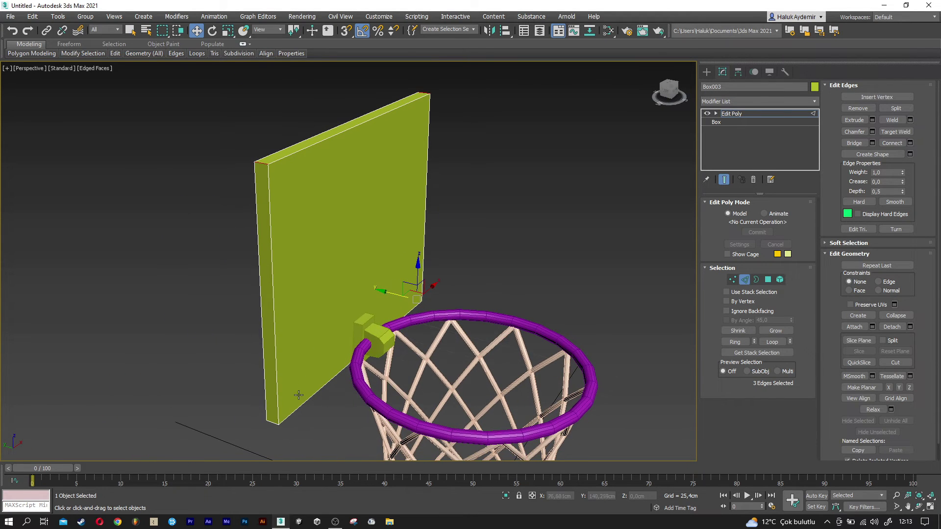
left_click(273, 422, "ctrl")
middle_click_drag(280, 400, 347, 382, "alt")
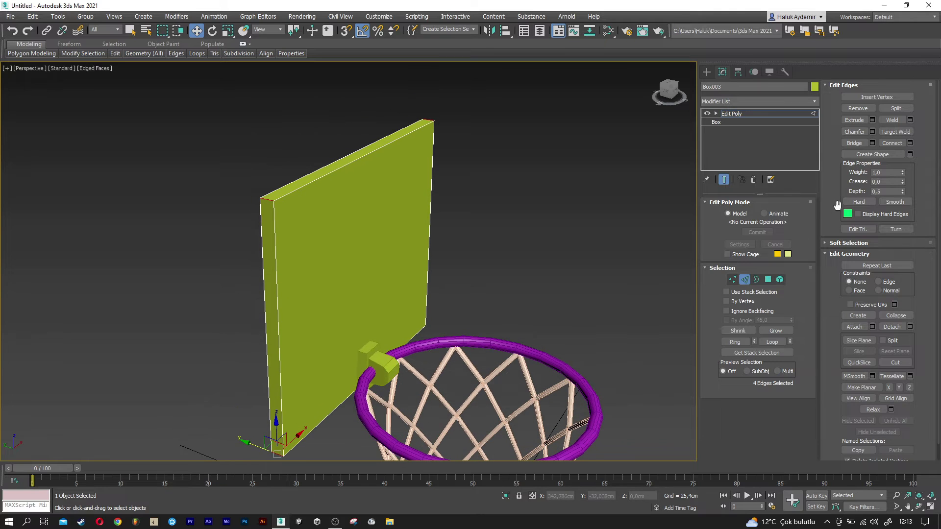
- Chamfer the corner edges by 10 cm with 0 segments for flat bevels
left_click(874, 133)
middle_click_drag(550, 310, 370, 283, "alt")
left_click_drag(356, 281, 356, 267)
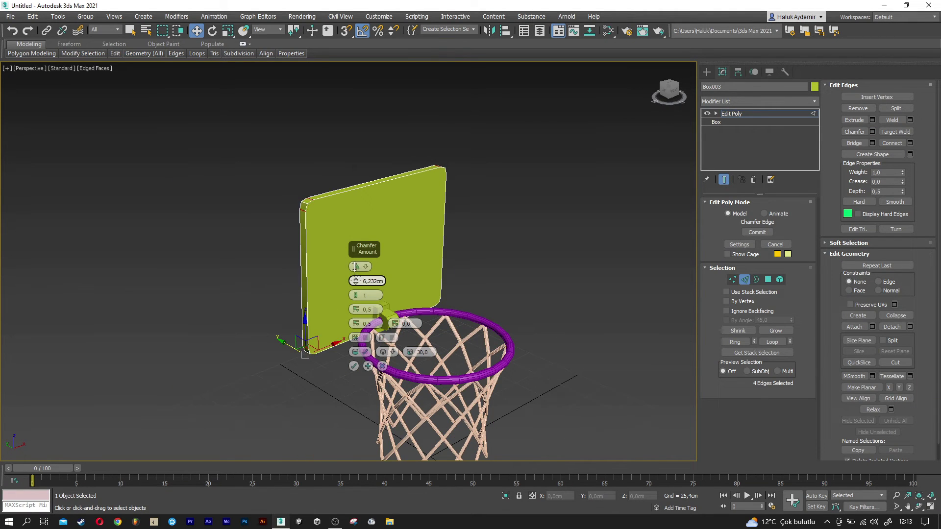
middle_click_drag(362, 275, 381, 280, "alt")
double_click(382, 280)
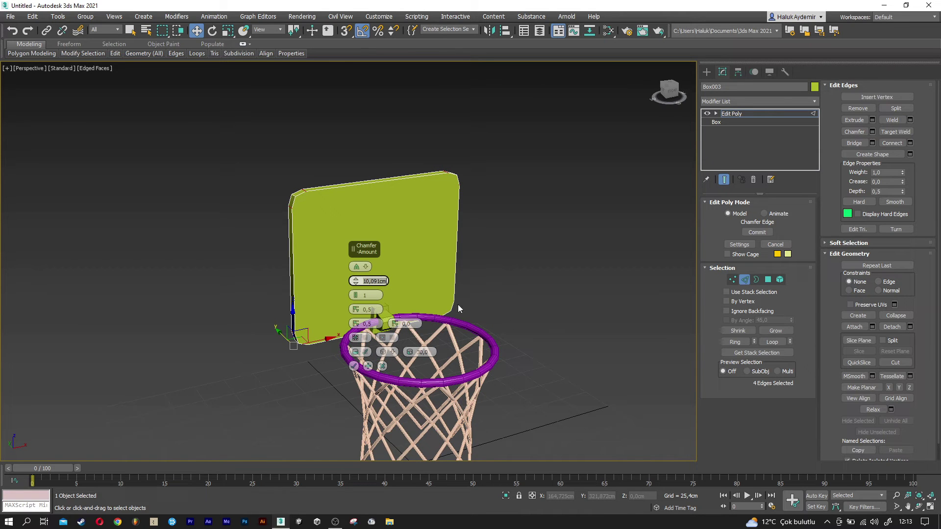
type("10,0")
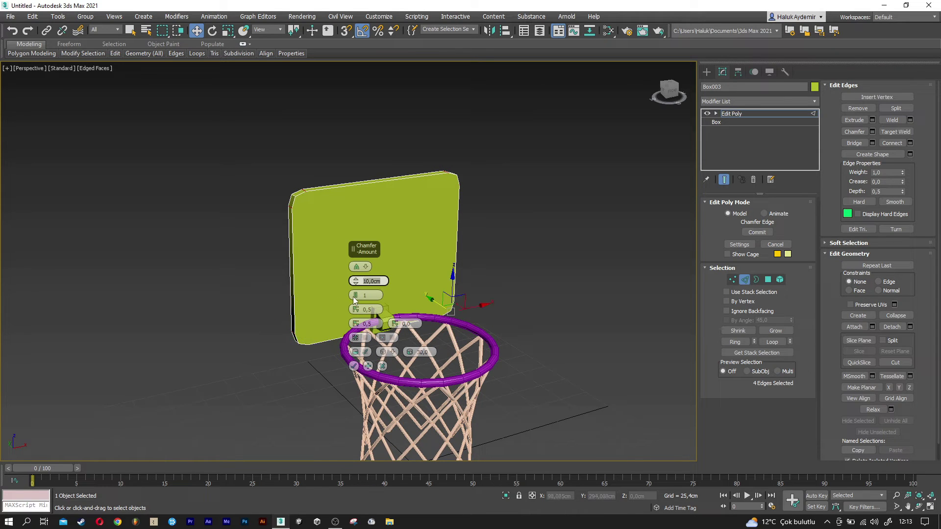
left_click_drag(353, 299, 354, 307)
mouse_move(416, 343)
middle_mouse_down("alt")
mouse_move(356, 365)
mouse_move(392, 363)
middle_mouse_up("alt")
left_click(353, 366)
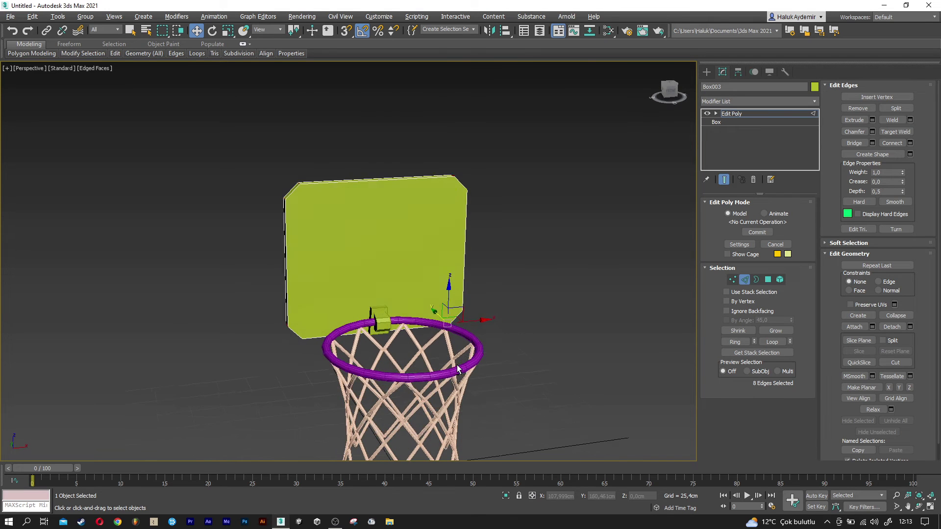
- Move the backboard's top vertices down to lower its top edge
left_click(732, 280)
middle_click_drag(563, 265, 521, 248, "alt")
left_click_drag(521, 248, 259, 153)
left_click_drag(375, 157, 376, 168)
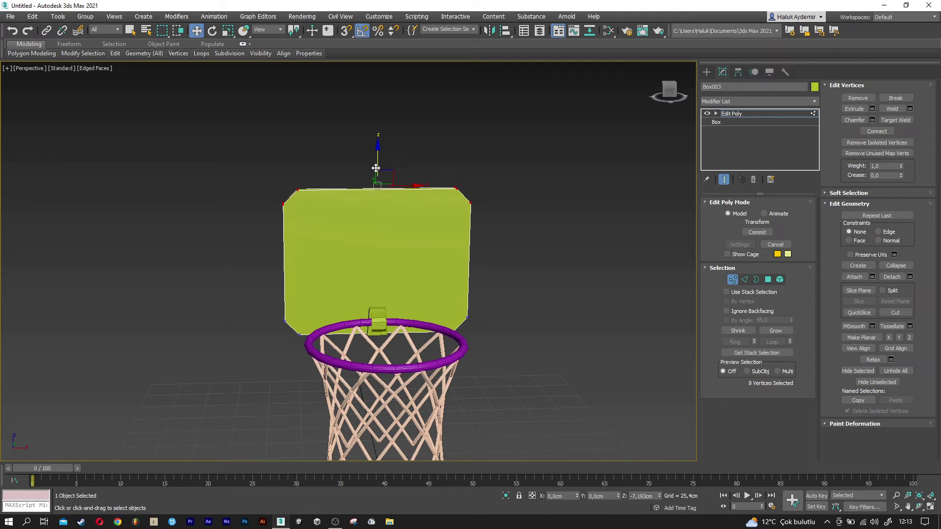
middle_click_drag(380, 236, 480, 253, "alt")
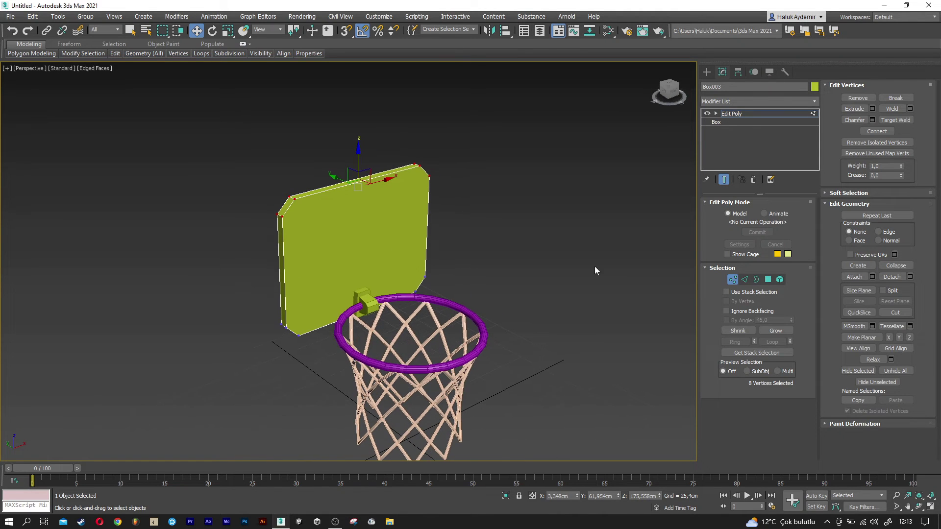
left_click(732, 280)
left_click(555, 353)
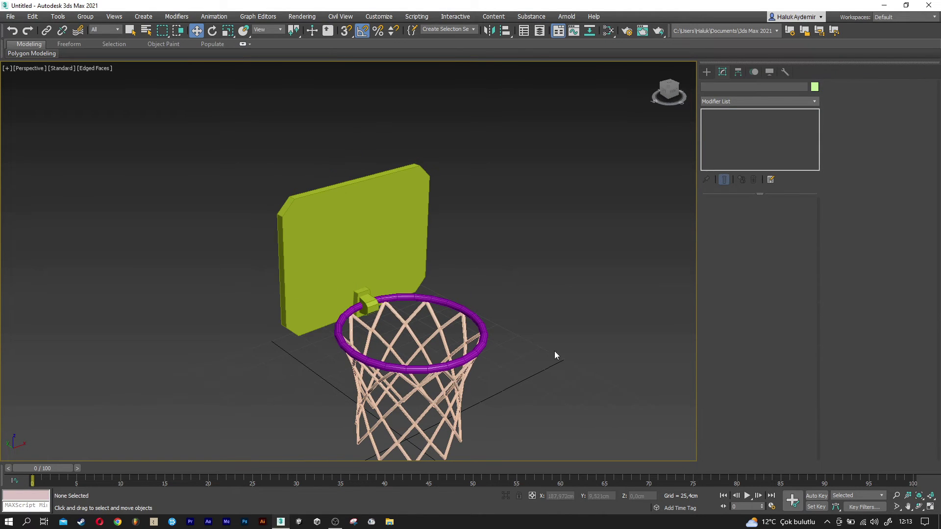
- Set the purple torus rim's tube radius to 3 cm
left_click(479, 316)
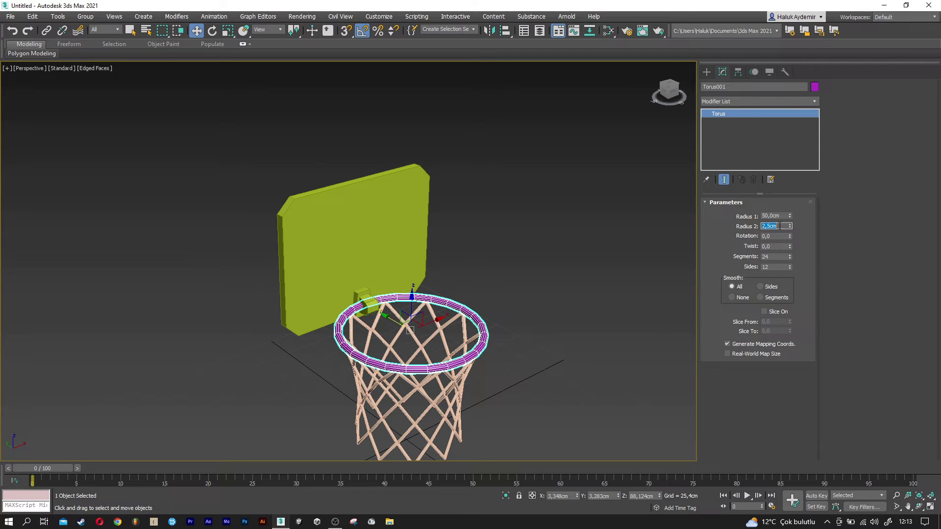
key("Return")
left_click(559, 345)
mouse_move(560, 346)
middle_mouse_down("alt")
mouse_move(529, 324)
mouse_move(529, 331)
middle_mouse_up("alt")
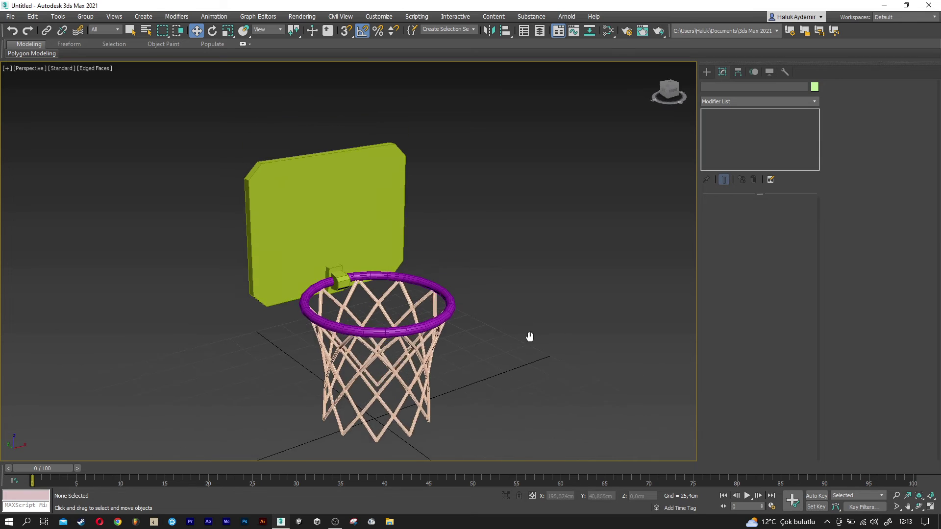
left_click(319, 269)
middle_click_drag(430, 341, 347, 281, "alt")
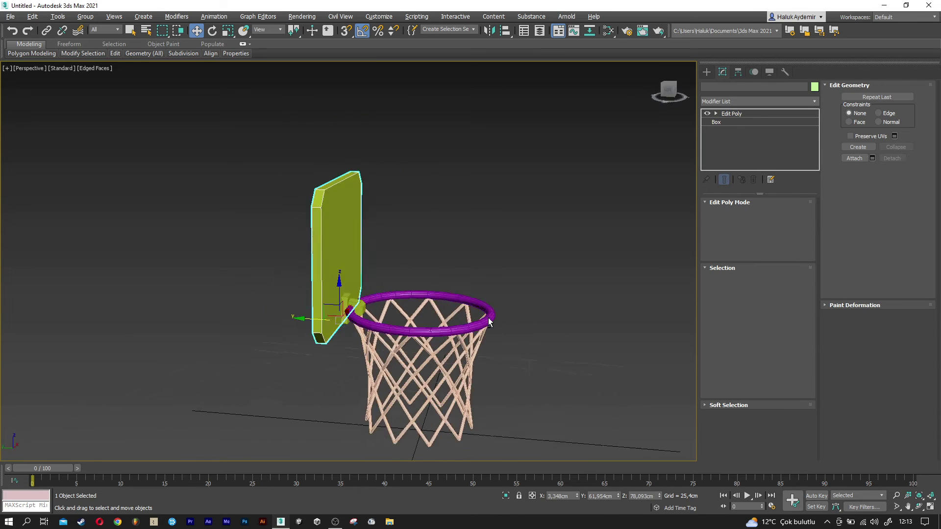
- Inset the backboard's front face by 10 cm
scroll(343, 274, "up", 3)
scroll(330, 246, "up", 3)
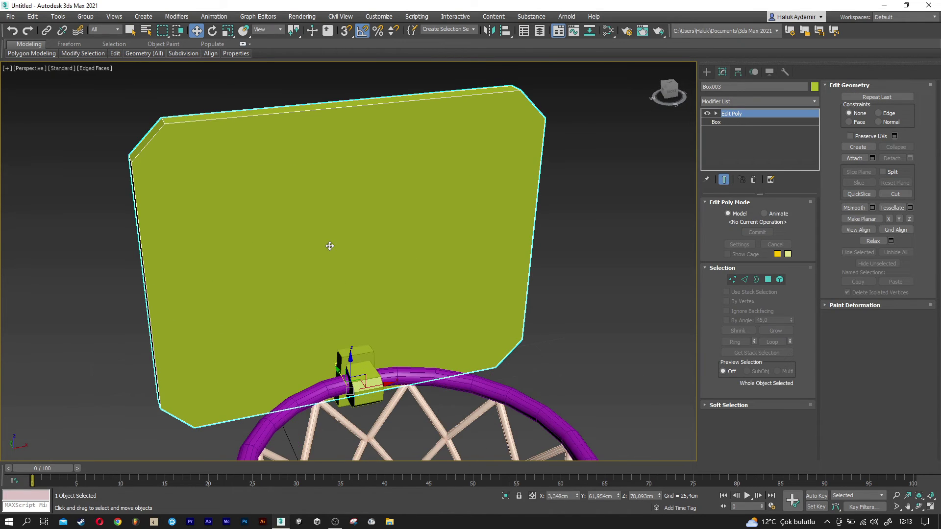
left_click(768, 280)
left_click(443, 269)
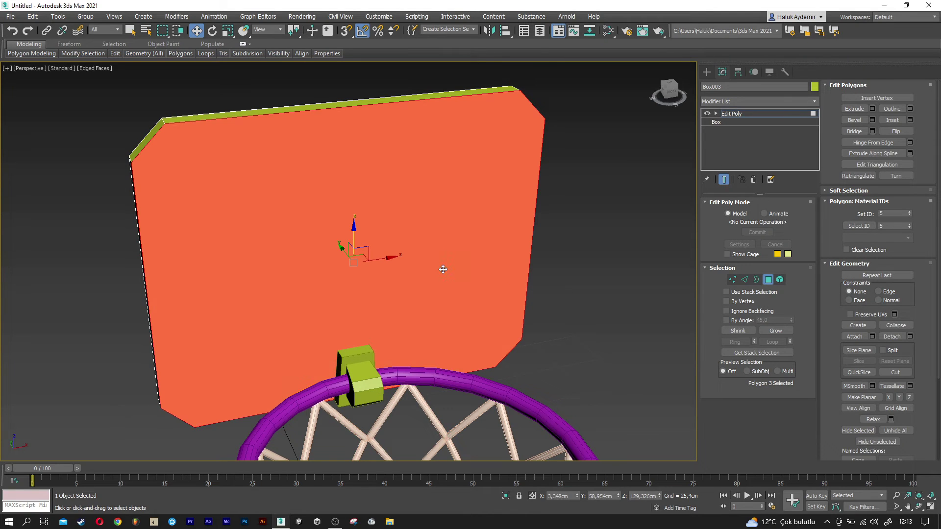
left_click(910, 120)
left_click(380, 281)
type("0")
key("Return")
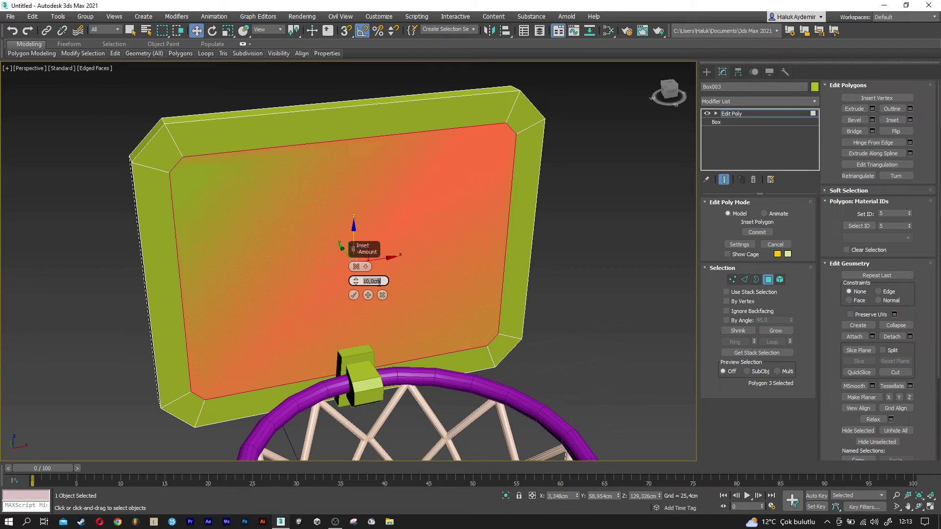
left_click(354, 296)
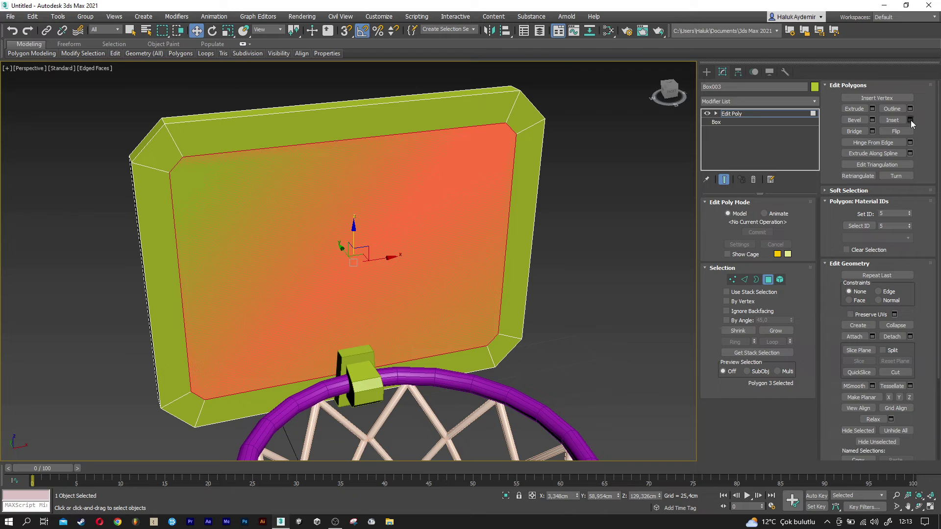
- Add a further 5 cm inset on the front face and select the bottom vertices
left_click(910, 119)
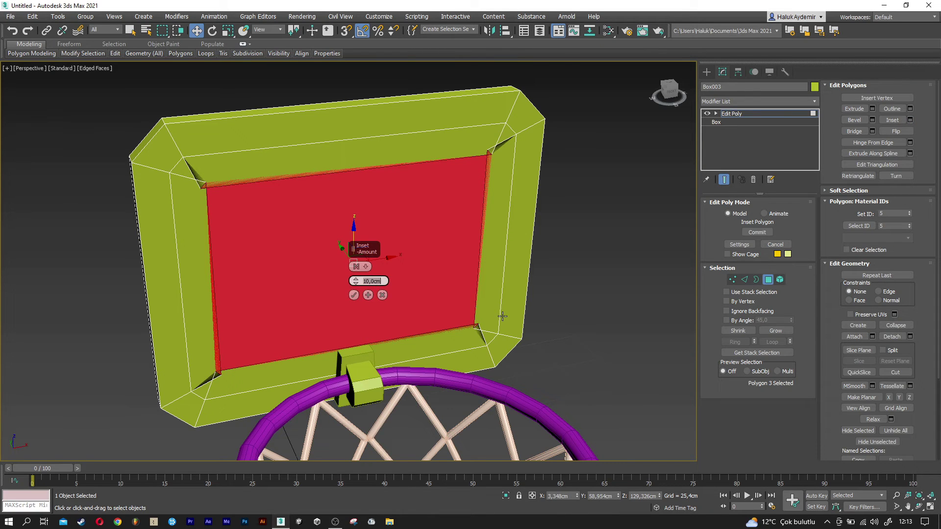
type("5")
key("Return")
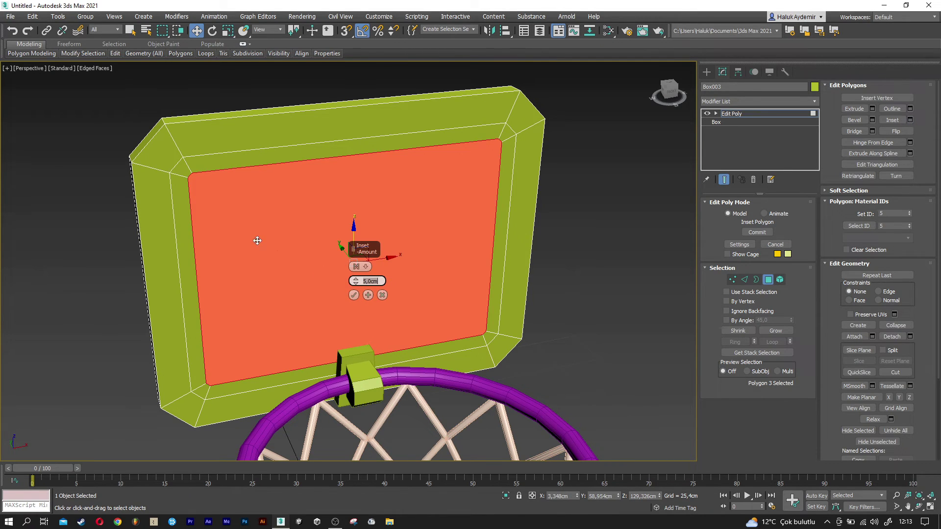
left_click(354, 295)
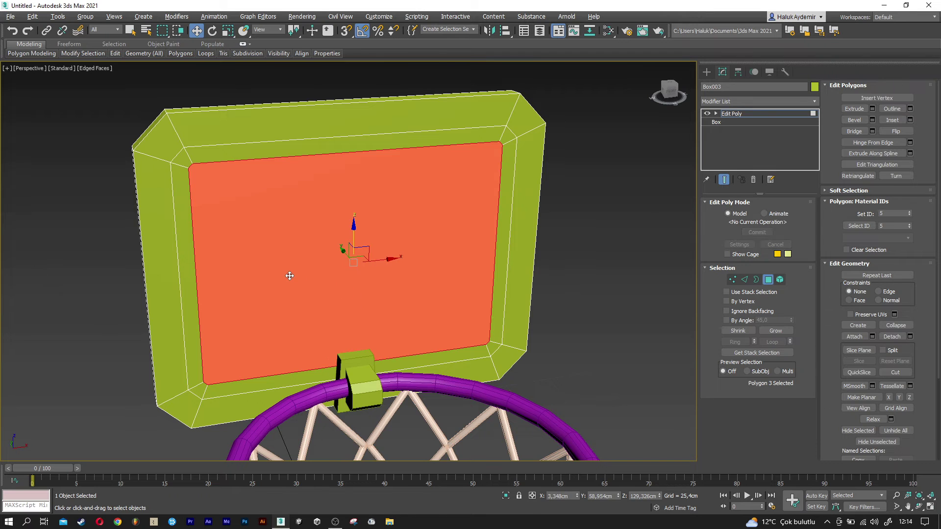
scroll(289, 275, "down", 5)
left_click(732, 279)
left_click_drag(472, 308, 213, 373)
- Scale the backboard's bottom vertices to 91% width to taper its lower edge
scroll(314, 313, "up", 3)
key("r")
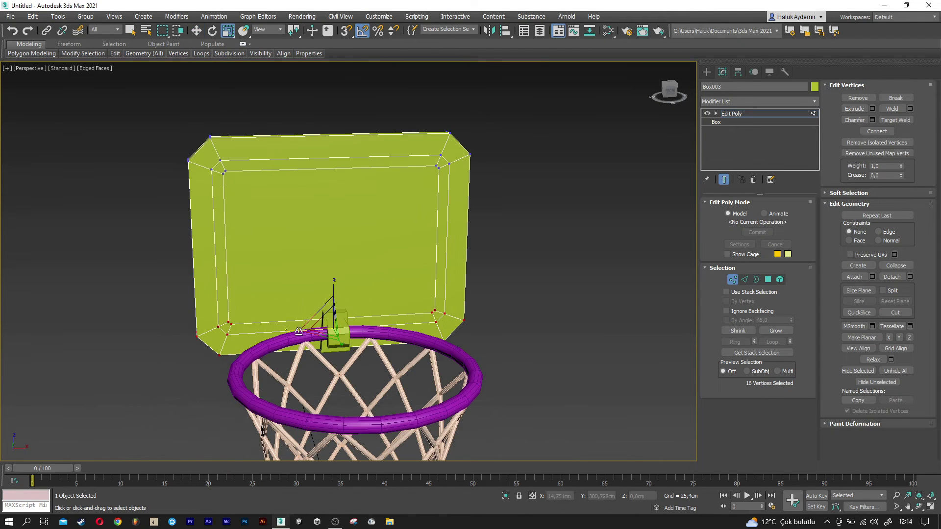
left_click_drag(291, 331, 293, 331)
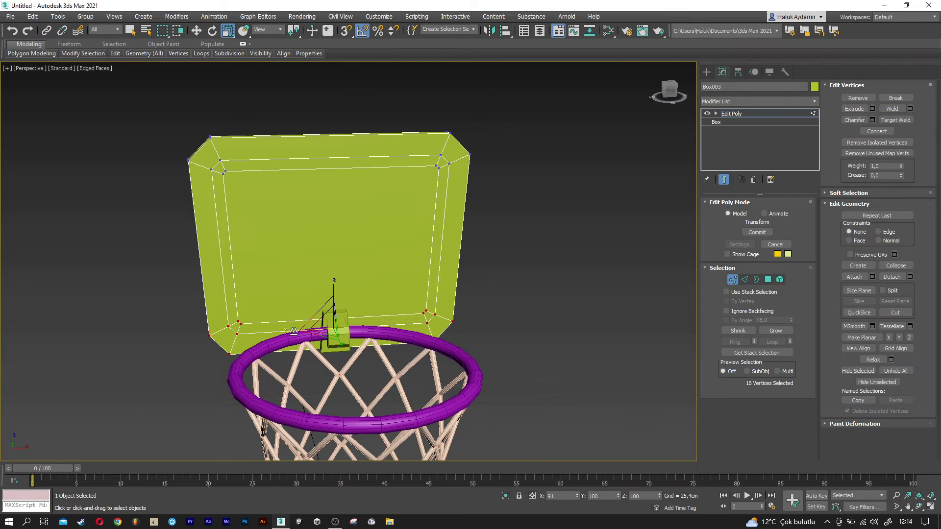
left_click(732, 280)
left_click(577, 310)
mouse_move(578, 310)
middle_mouse_down("alt")
mouse_move(455, 373)
mouse_move(428, 368)
mouse_move(495, 388)
middle_mouse_up("alt")
scroll(456, 372, "down", 3)
scroll(495, 388, "down", 2)
- Select the hoop, rim and backboard together and raise them higher
key("w")
left_click_drag(531, 286, 541, 252)
left_click_drag(439, 329, 435, 273)
left_click(527, 319)
mouse_move(528, 319)
middle_mouse_down()
mouse_move(539, 332)
mouse_move(517, 343)
middle_mouse_up()
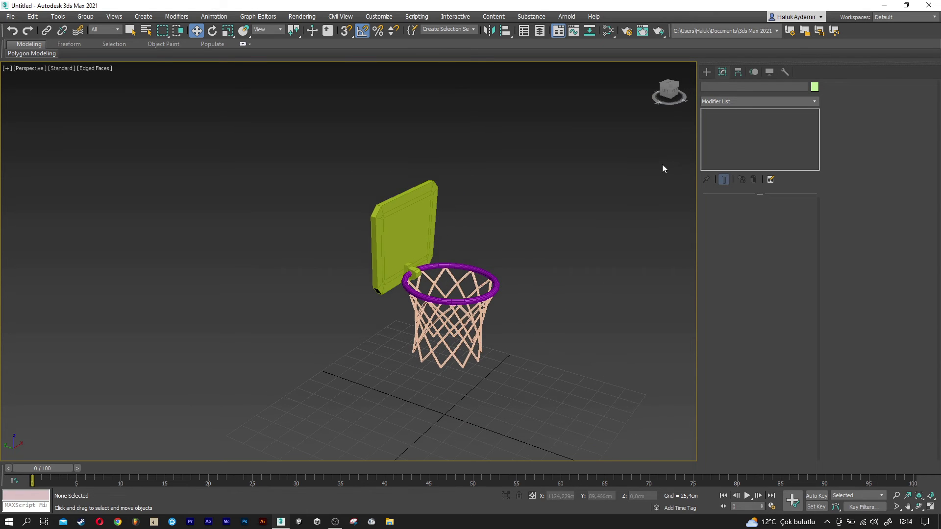
- Draw a green cylinder to serve as the pole
left_click(708, 72)
left_click(736, 152)
left_click_drag(381, 402, 383, 399)
left_click(400, 278)
middle_click_drag(401, 278, 399, 261, "alt")
scroll(395, 269, "up", 5)
key("w")
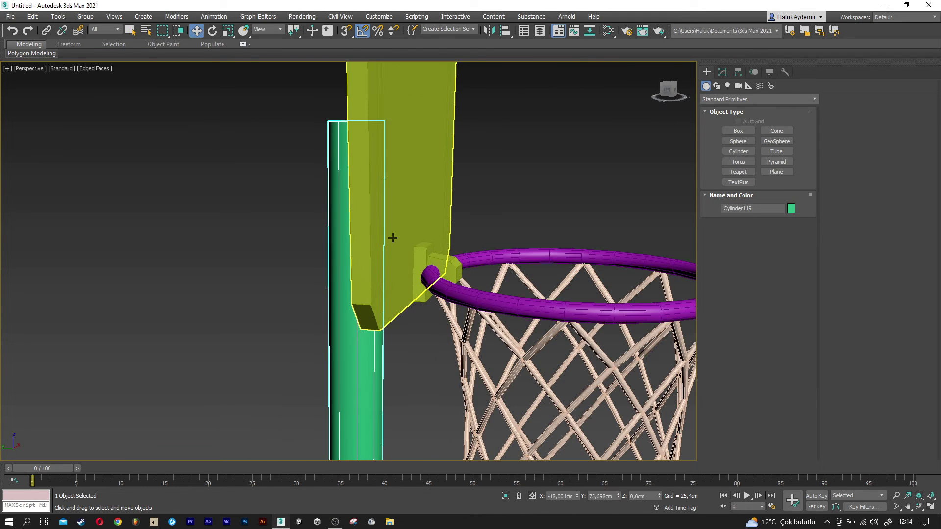
- Nudge the backboard slightly downward
left_click(392, 235)
scroll(395, 238, "up", 3)
middle_click_drag(393, 216, 440, 280, "alt")
scroll(440, 280, "up", 5)
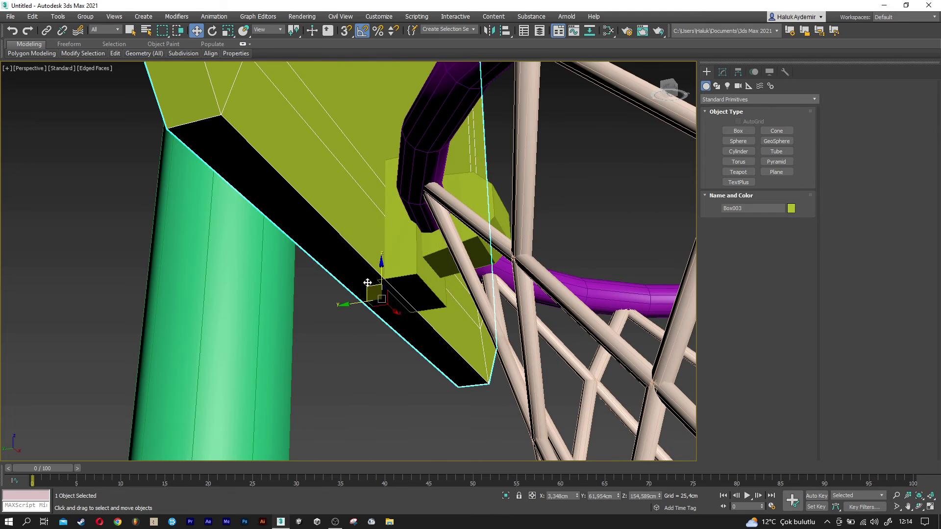
left_click_drag(382, 274, 382, 277)
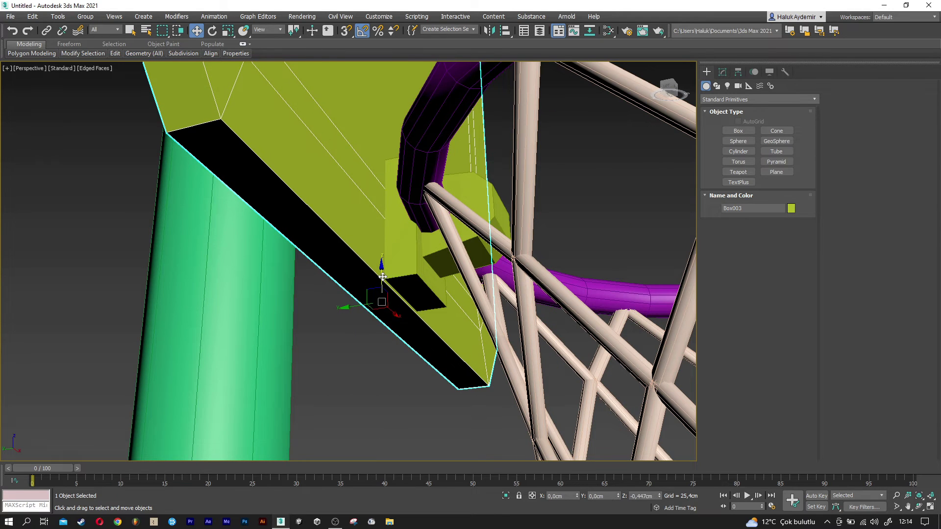
scroll(382, 277, "down", 5)
scroll(362, 320, "down", 5)
scroll(368, 342, "down", 2)
- Give the green pole Cylinder119 a 5 cm radius and 250 cm height
left_click(348, 368)
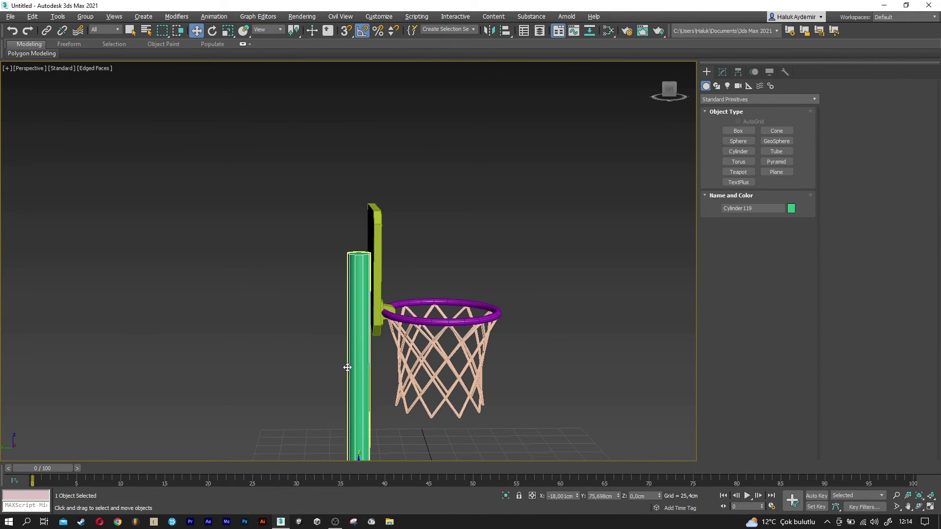
middle_click_drag(347, 368, 351, 364, "alt")
left_click(723, 72)
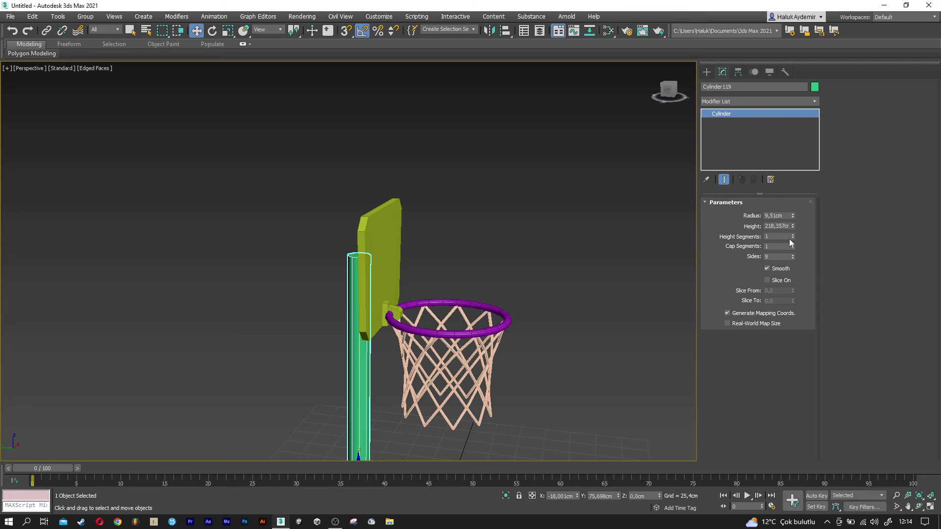
type("5")
key("Return")
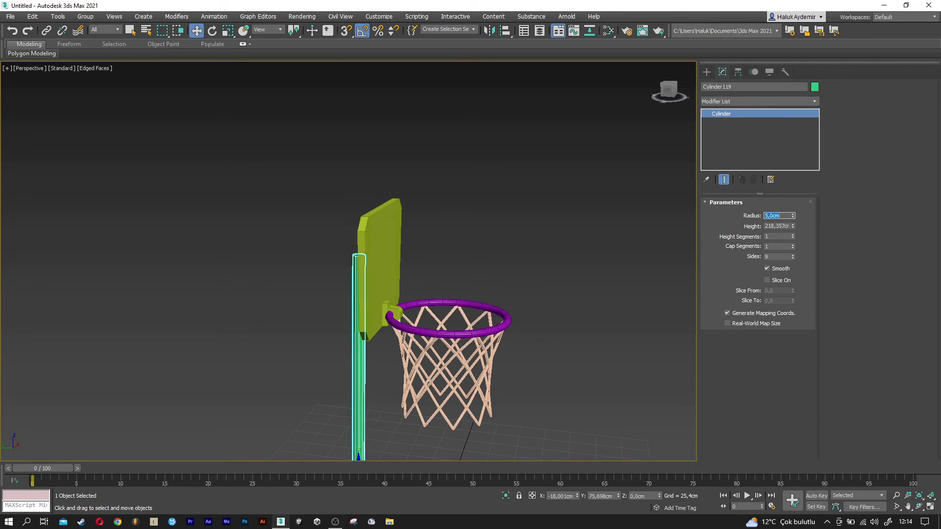
double_click(785, 227)
type("250")
key("Return")
scroll(504, 412, "down", 2)
scroll(503, 412, "down", 1)
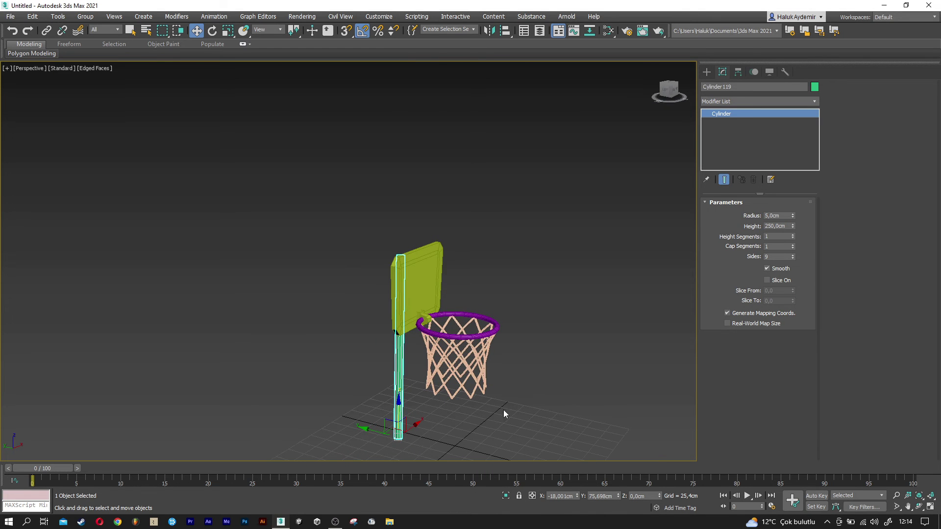
left_click(413, 293)
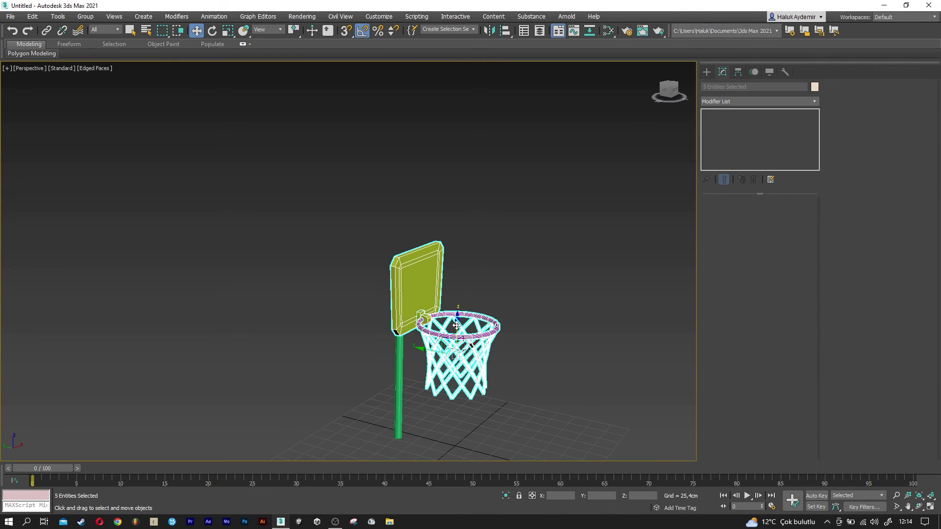
- Raise the hoop assembly above the pole and nudge it slightly sideways
left_click_drag(456, 325, 457, 297)
middle_click_drag(457, 297, 470, 314, "alt")
scroll(471, 314, "up", 2)
scroll(497, 330, "up", 3)
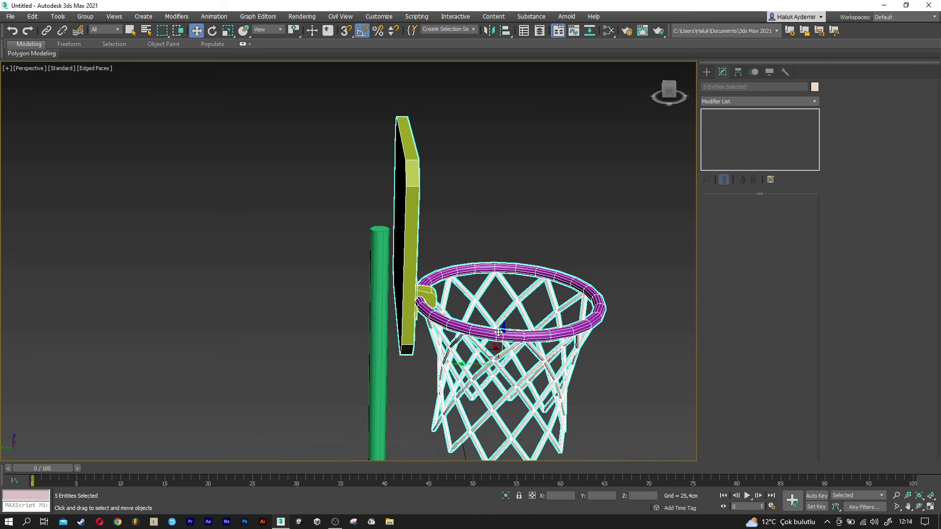
left_click_drag(503, 336, 504, 283)
left_click_drag(461, 305, 448, 305)
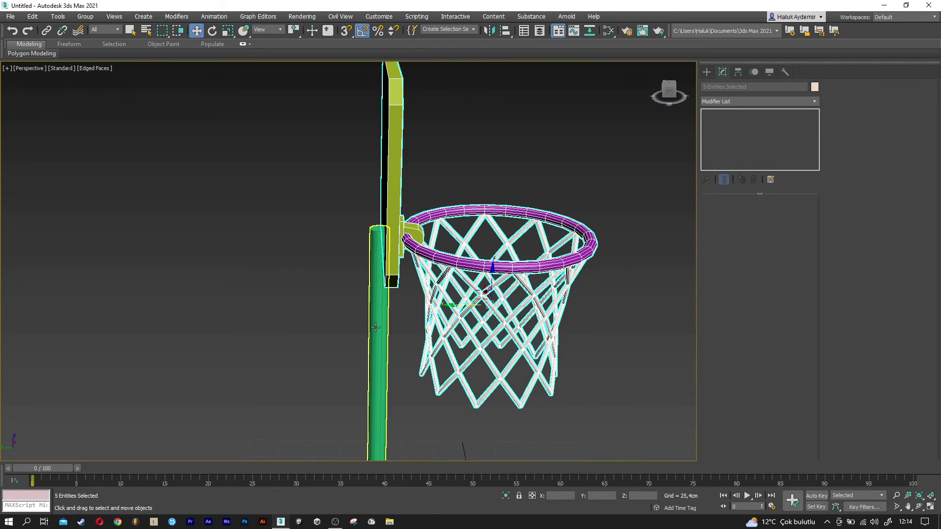
- Align the pole to the backboard's X/Y centre, keeping its vertical position
left_click(388, 316)
left_click(503, 34)
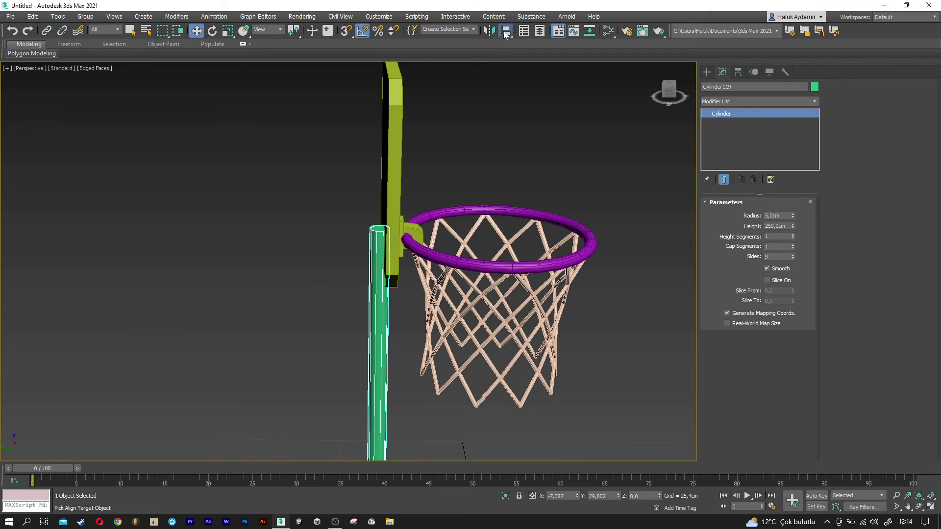
left_click(392, 142)
left_click(498, 199)
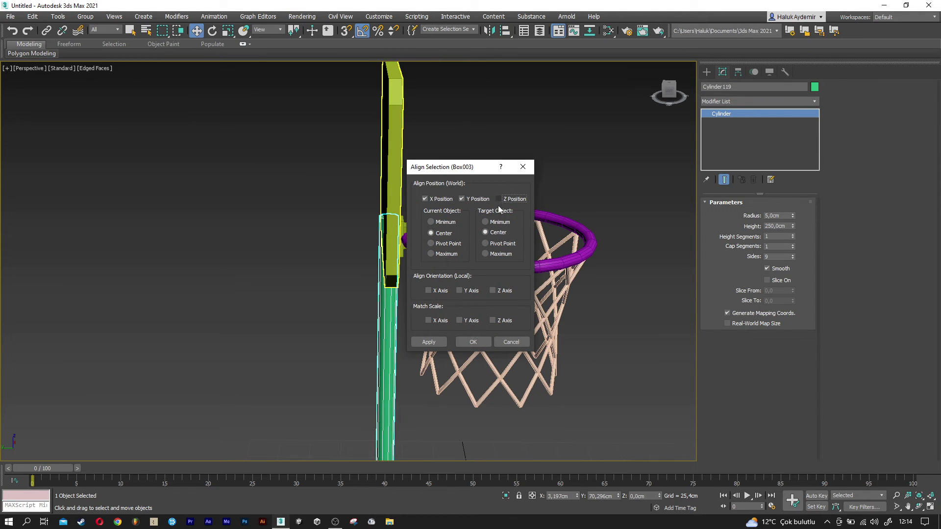
left_click(473, 342)
- Set the backboard box's length (depth) to 7.5 cm
mouse_move(467, 345)
middle_mouse_down("alt")
mouse_move(448, 356)
mouse_move(430, 344)
middle_mouse_up("alt")
scroll(431, 344, "down", 3)
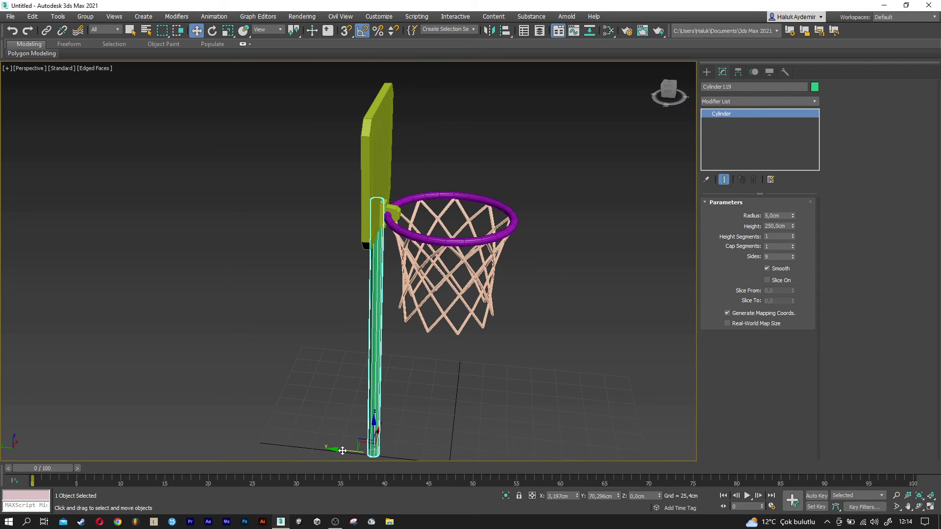
left_click_drag(341, 450, 341, 450)
middle_click_drag(401, 367, 388, 362, "alt")
left_click(378, 147)
left_click(742, 122)
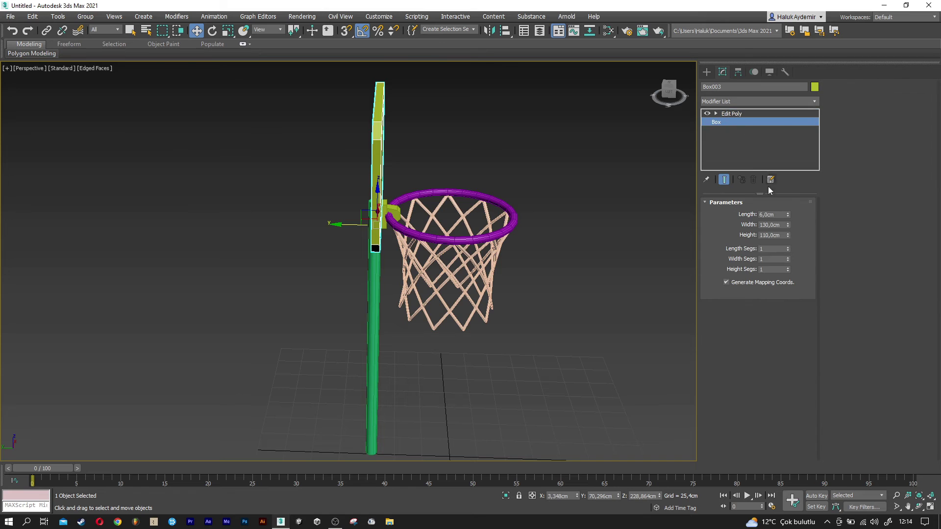
double_click(779, 214)
type("7,5")
key("Return")
scroll(419, 191, "up", 5)
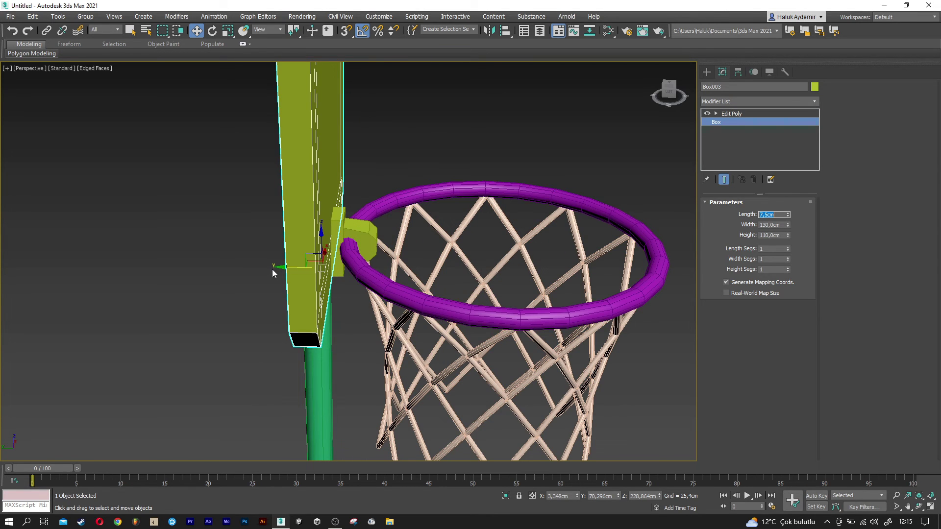
left_click_drag(290, 269, 286, 270)
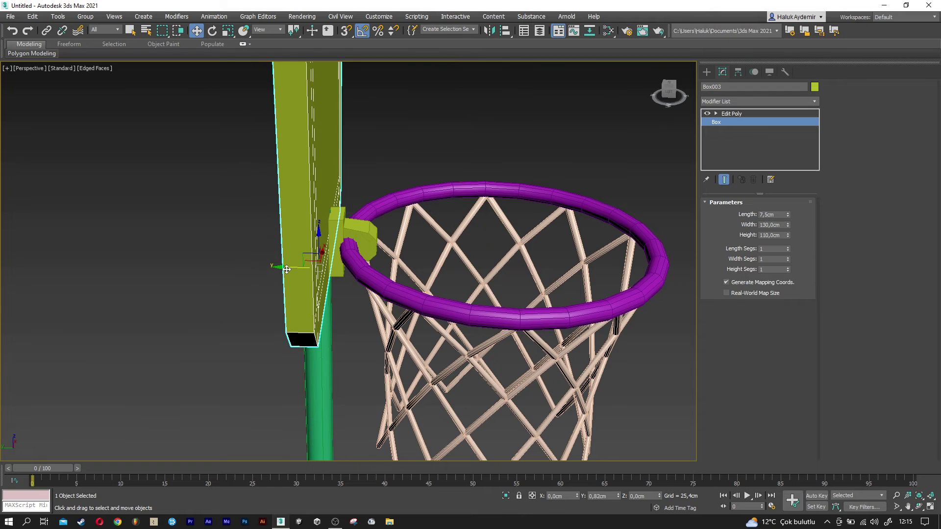
- Position the pole under the backboard and shorten it to 225 cm height
left_click(310, 360)
middle_click_drag(310, 360, 319, 353, "alt")
left_click_drag(617, 498, 619, 487)
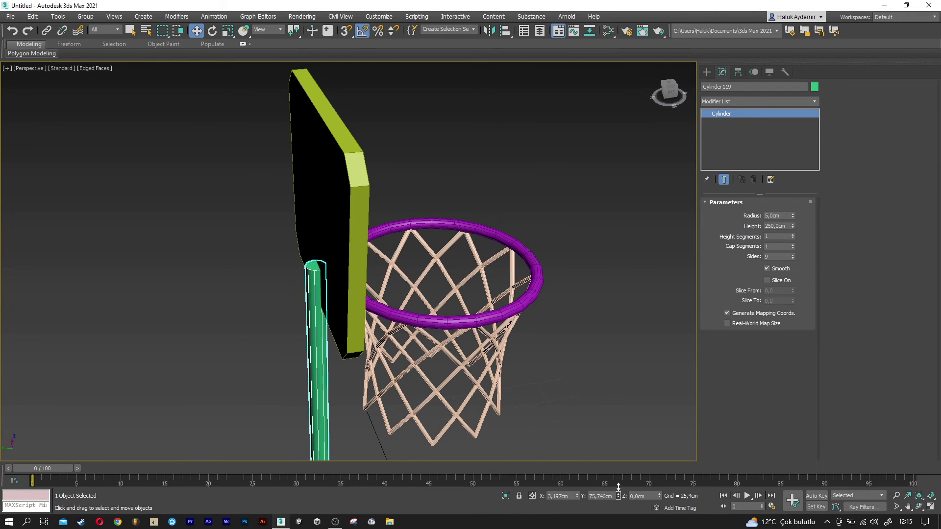
middle_click_drag(372, 275, 331, 265, "alt")
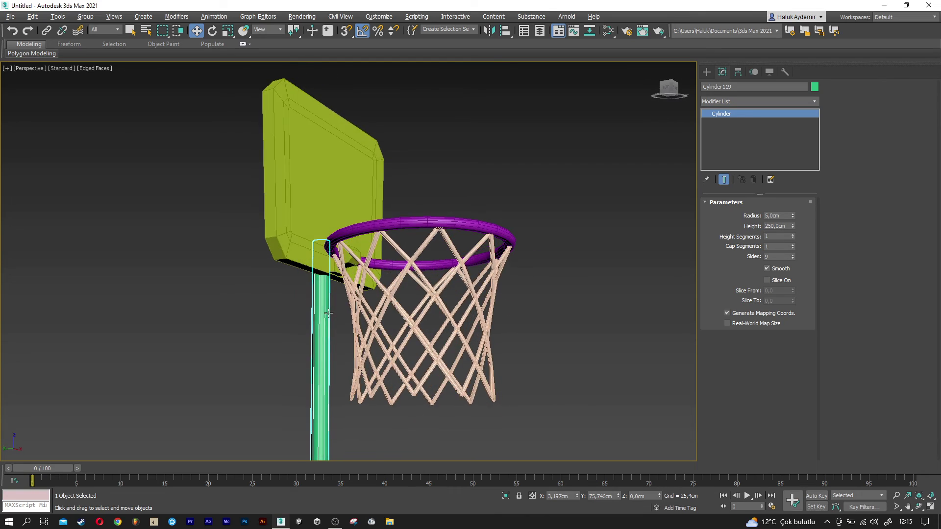
scroll(331, 264, "up", 3)
scroll(321, 264, "up", 2)
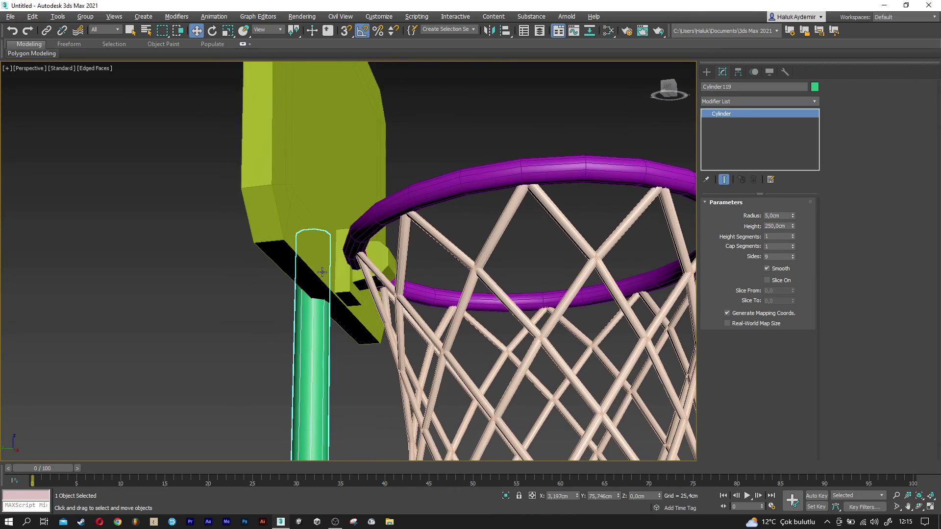
scroll(322, 267, "down", 5)
scroll(306, 303, "down", 1)
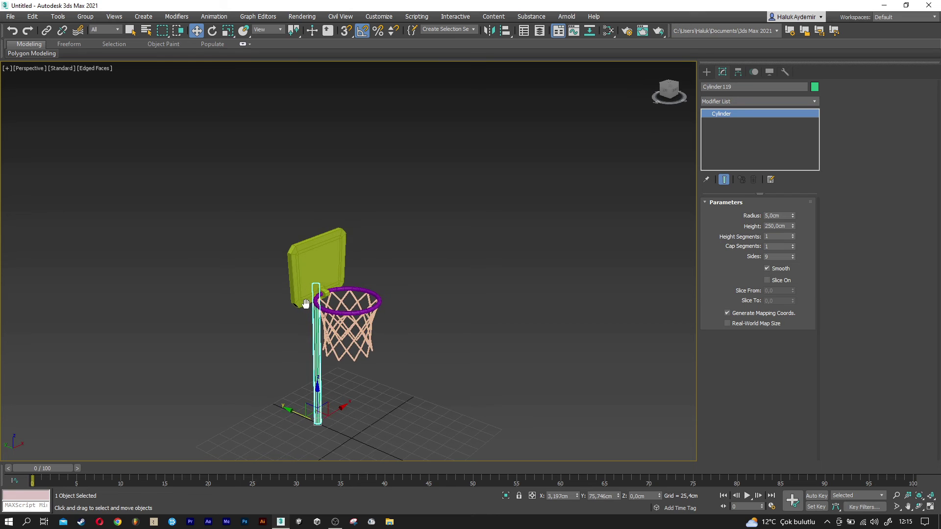
scroll(320, 379, "up", 2)
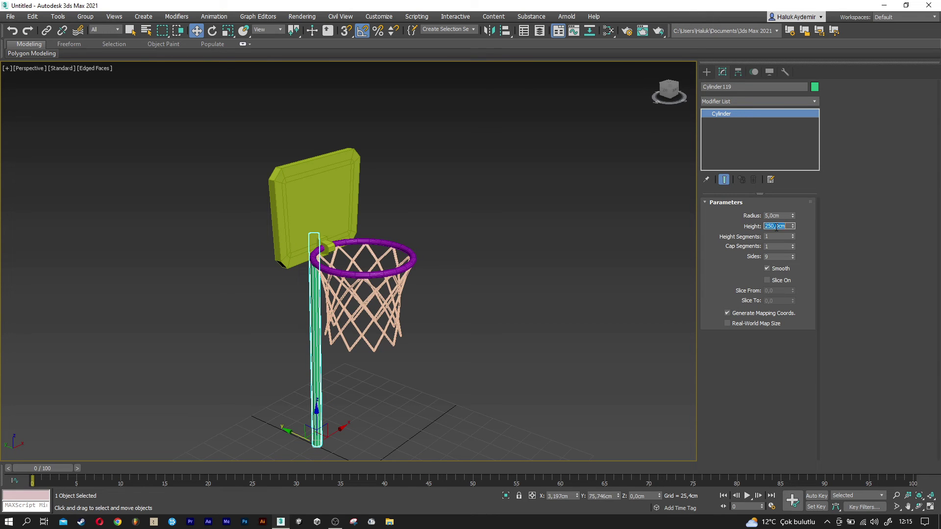
type("225")
key("Return")
- Lower the hoop assembly, without the pole, onto the shortened pole
middle_click_drag(414, 291, 438, 286, "alt")
left_click_drag(288, 201, 363, 390)
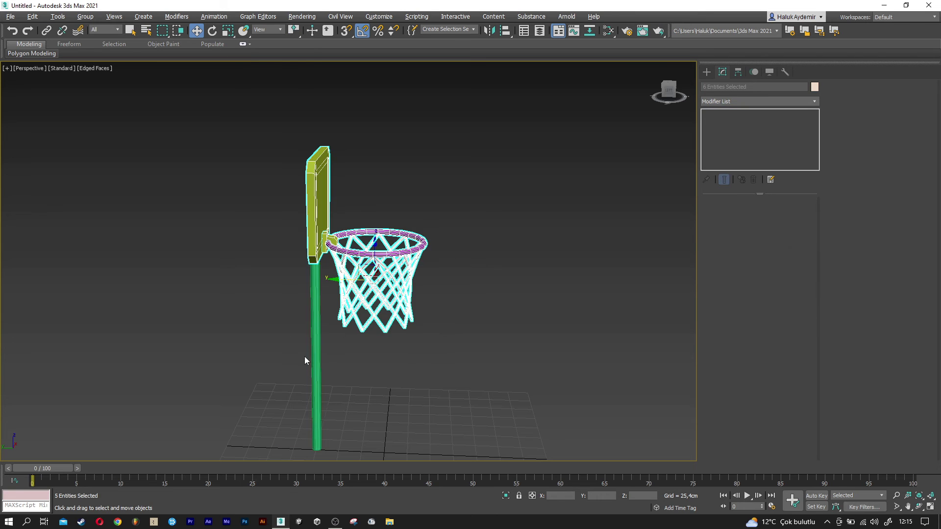
left_click_drag(303, 365, 304, 365, "alt")
scroll(373, 275, "up", 3)
left_click_drag(390, 280, 390, 290)
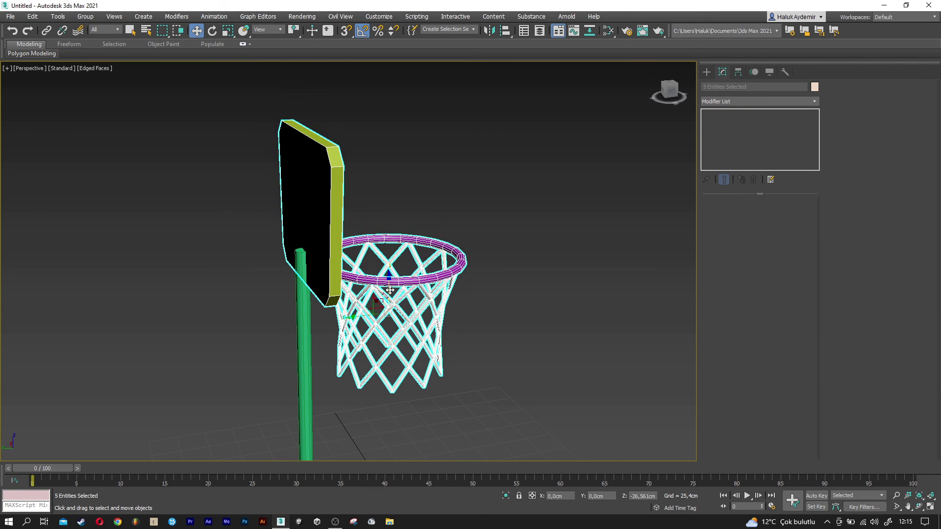
mouse_move(384, 295)
middle_mouse_down("alt")
mouse_move(323, 284)
mouse_move(325, 356)
middle_mouse_up("alt")
- Shift-drag the pole downward to clone it as Cylinder120
left_click(325, 356)
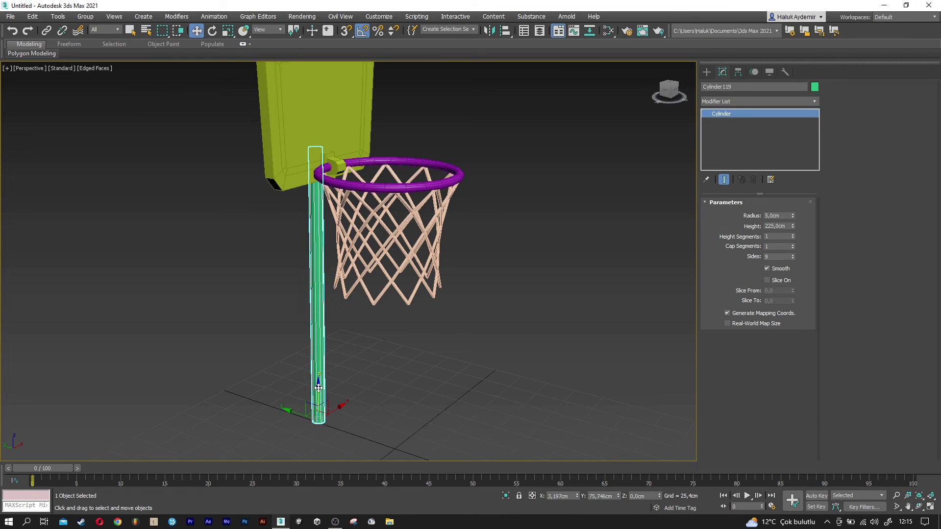
left_click_drag(318, 387, 319, 421, "shift")
left_click(469, 305)
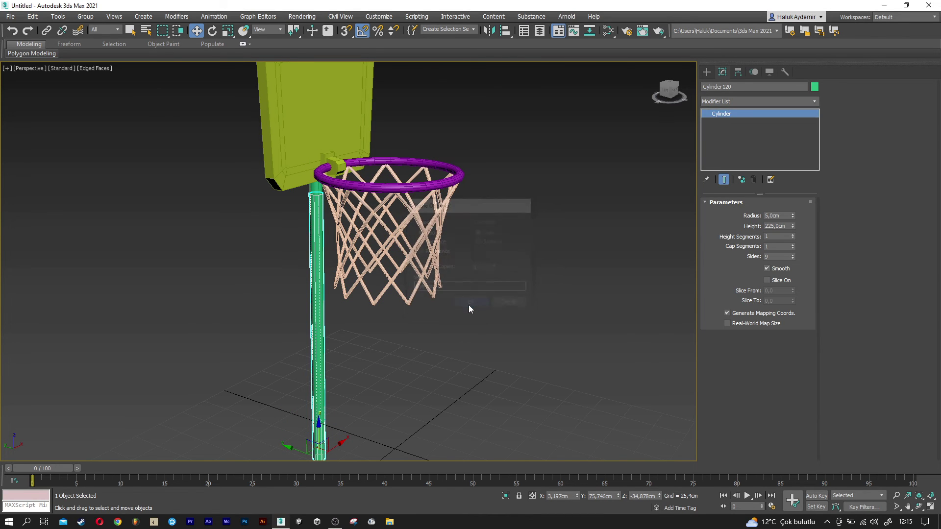
- Give the copied cylinder a 20 cm radius and raise it to the pole's foot
left_click_drag(793, 216, 783, 207)
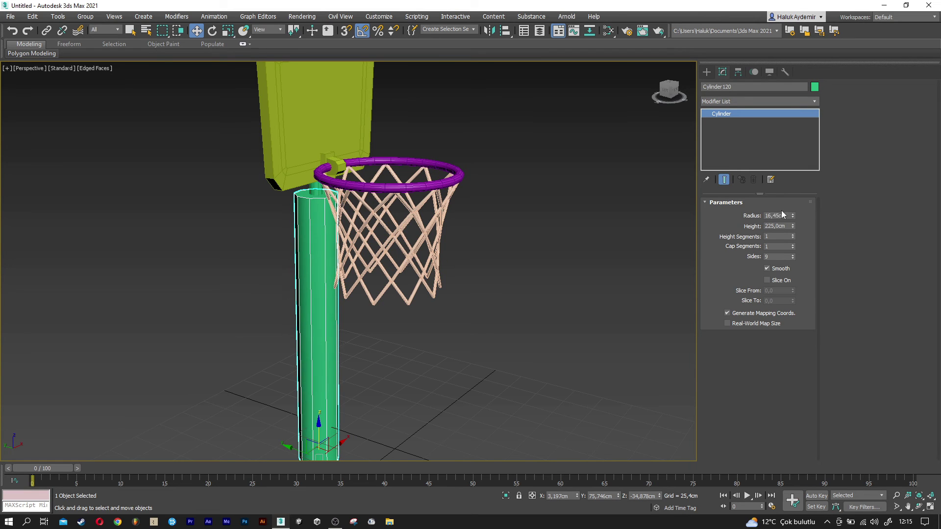
type("20")
key("Return")
key("Tab")
key("Return")
scroll(343, 406, "up", 3)
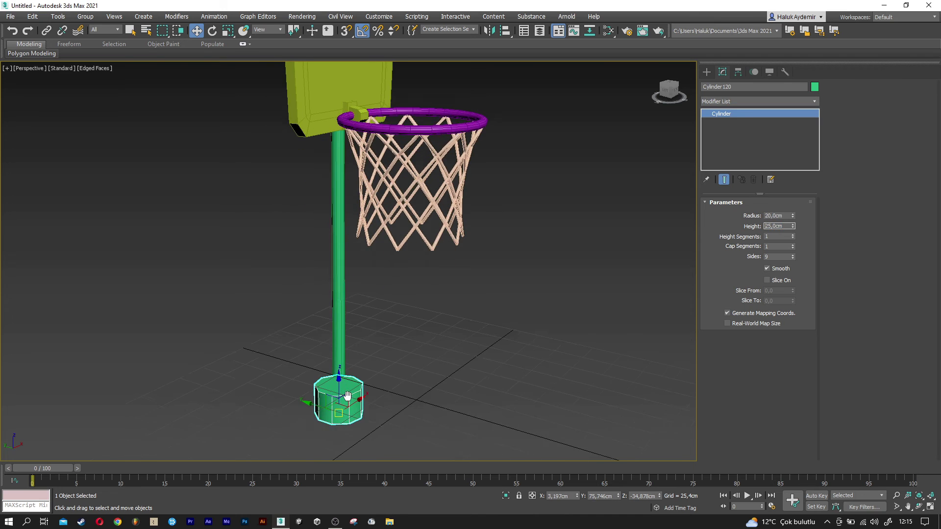
scroll(343, 405, "up", 3)
left_click_drag(364, 367, 364, 294)
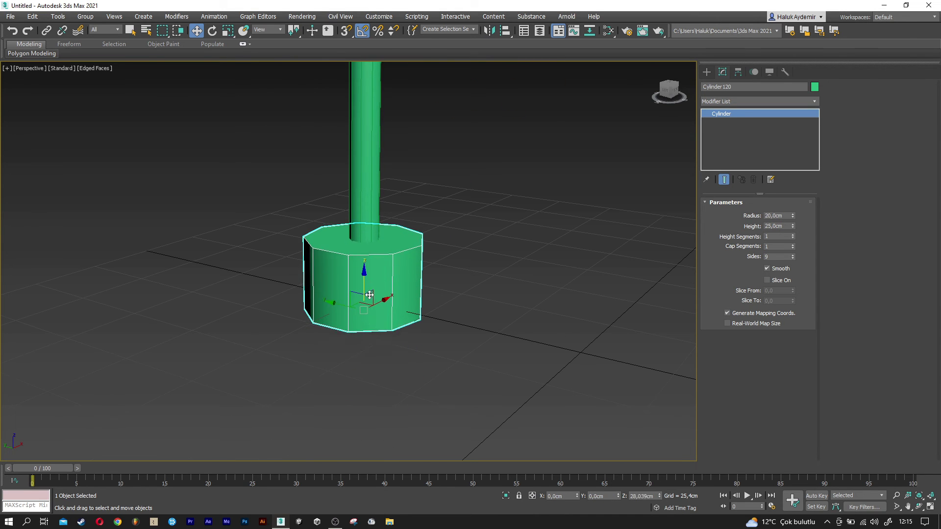
- Reduce the base cylinder's height to 10 cm and seat it under the pole
left_click_drag(793, 226, 790, 257)
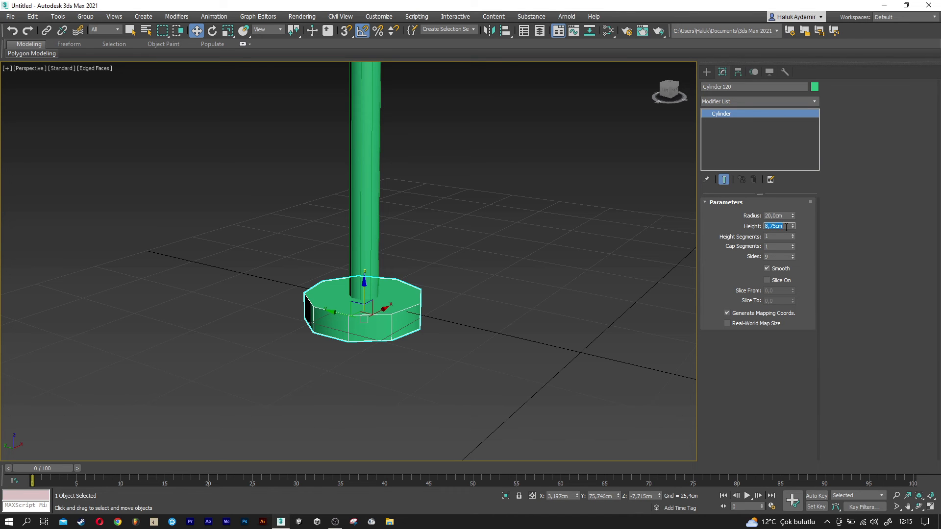
key("Return")
middle_click_drag(364, 304, 363, 318, "alt")
left_click_drag(364, 322, 363, 304)
left_click(749, 106)
- Add an Edit Poly modifier to the base and scale its top vertex ring inward
scroll(746, 105, "down", 5)
key("Escape")
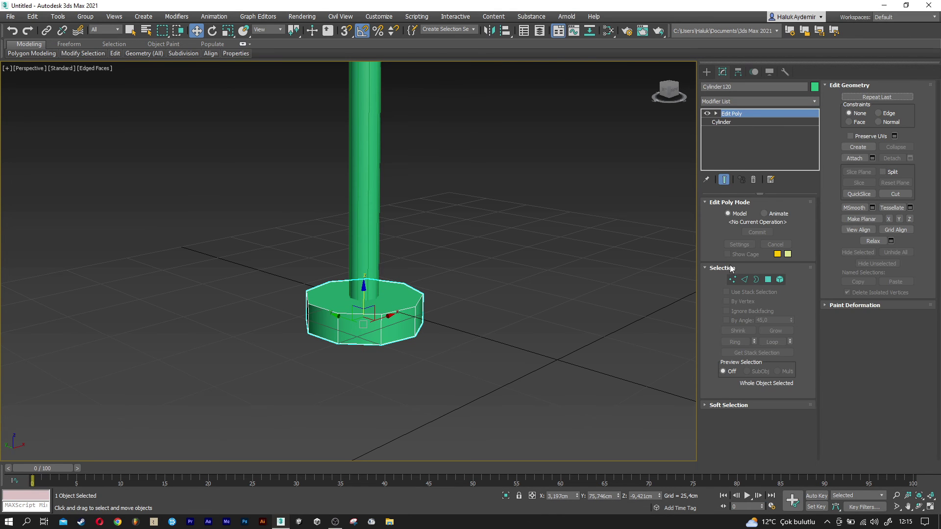
left_click(732, 279)
middle_click_drag(376, 291, 289, 284, "alt")
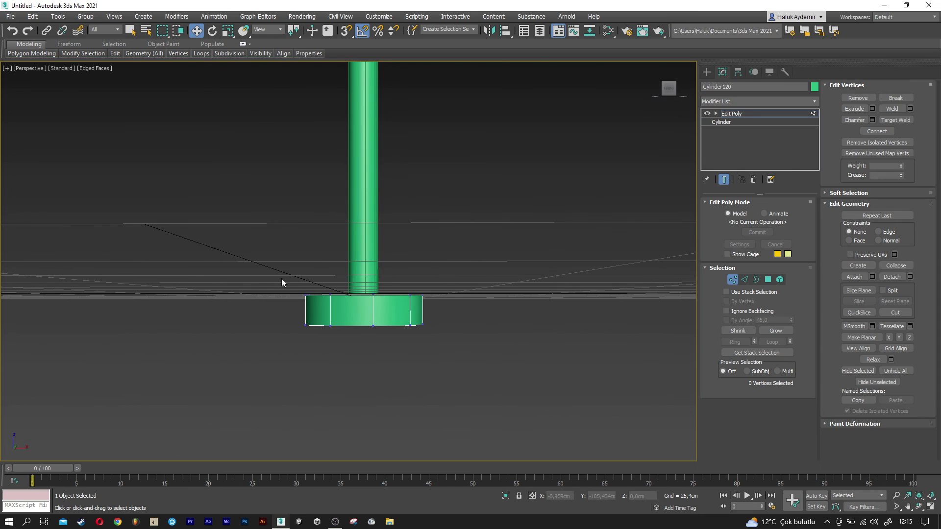
left_click_drag(253, 274, 427, 304)
mouse_move(427, 304)
middle_mouse_down("alt")
mouse_move(392, 323)
mouse_move(358, 294)
middle_mouse_up("alt")
key("r")
left_click_drag(357, 295, 358, 304)
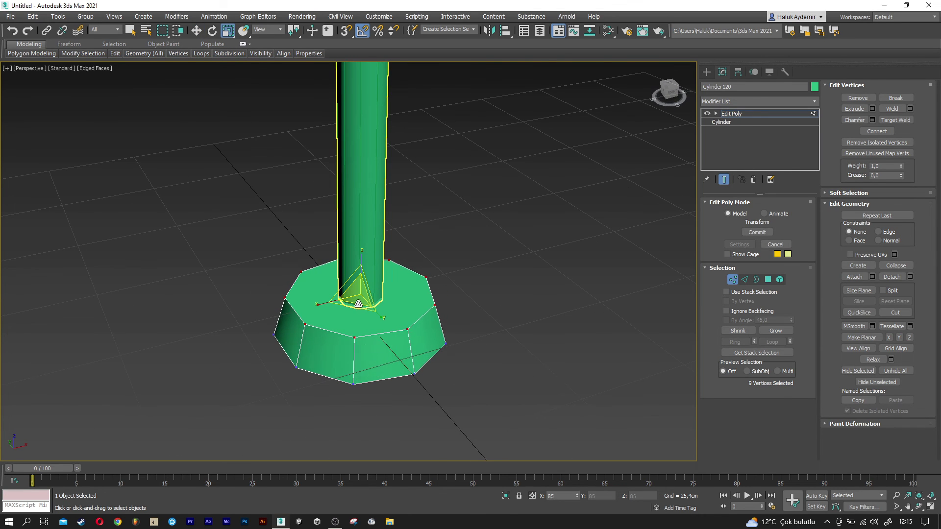
- Inset the base's top polygon by 5 cm
left_click(767, 280)
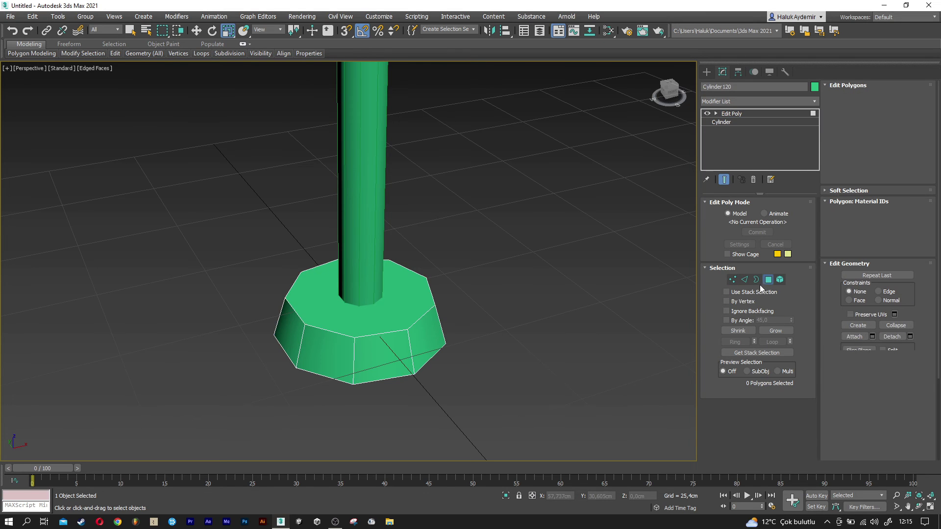
left_click(413, 303)
key("w")
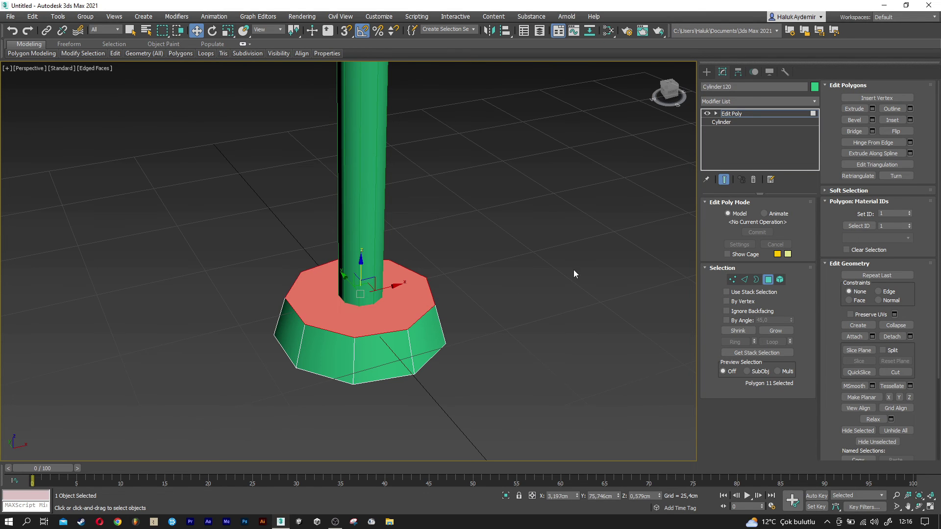
left_click(910, 120)
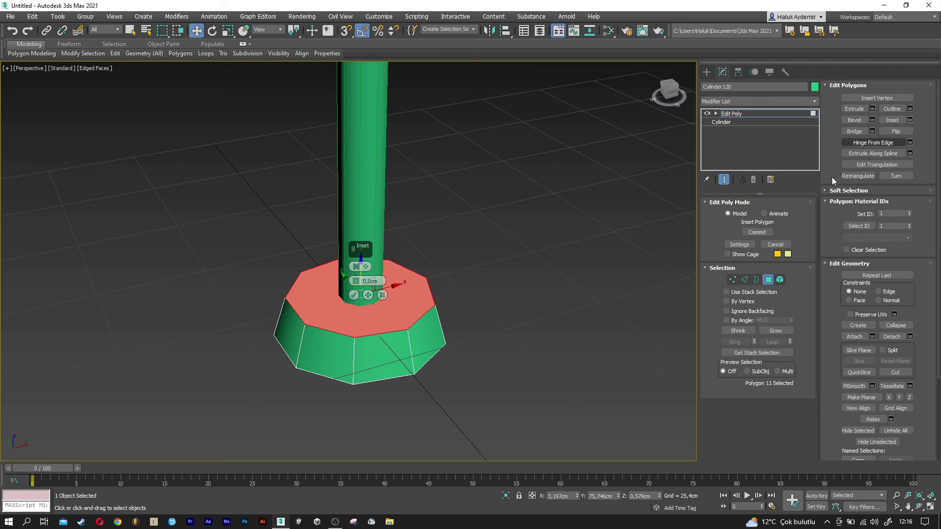
double_click(375, 281)
type("5")
key("Return")
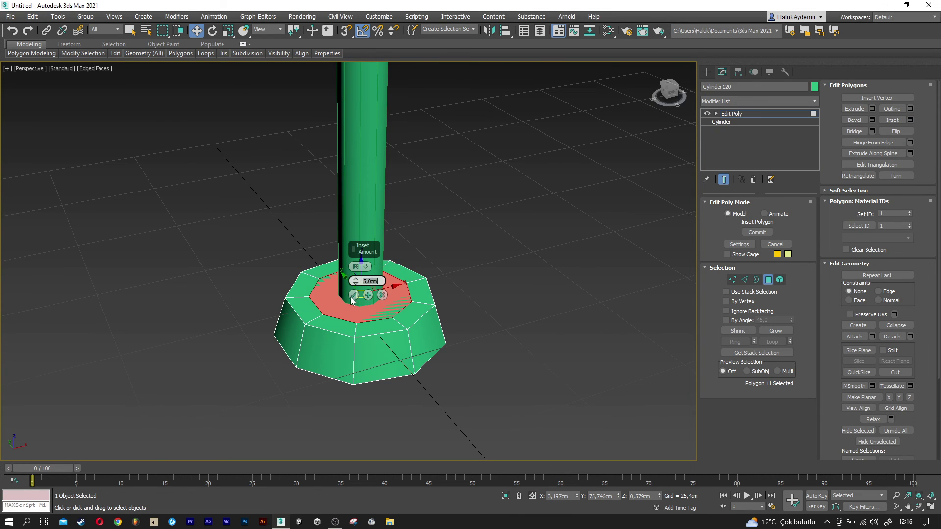
left_click(353, 295)
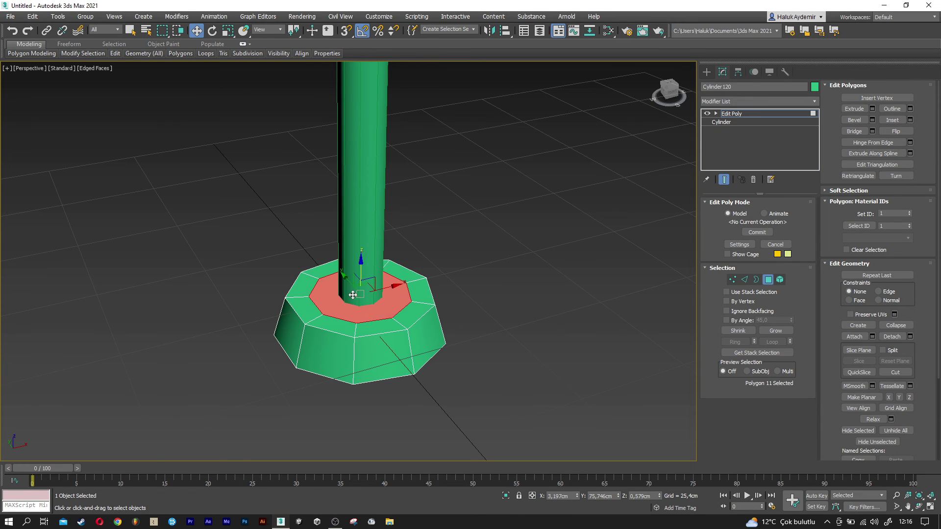
- Chamfer the base's top edge loop by 2 cm with 0 segments
left_click(743, 280)
left_click(380, 335)
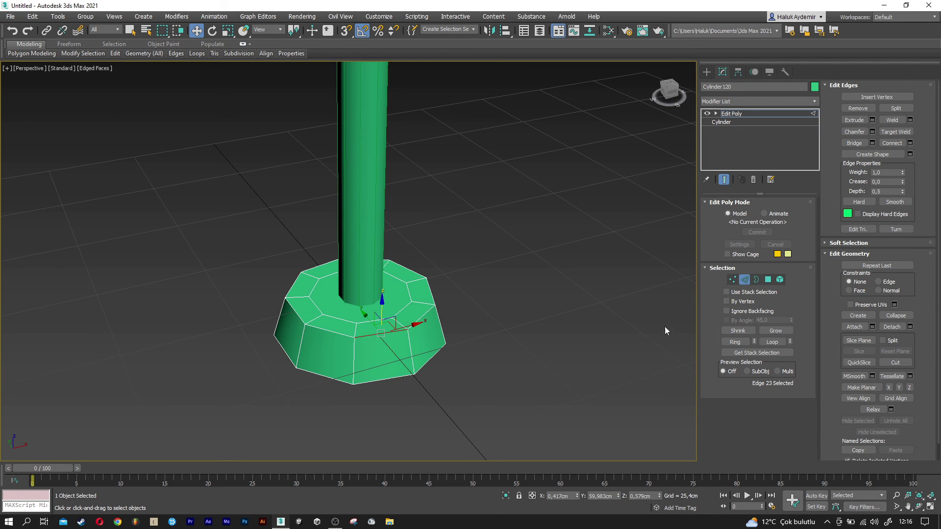
left_click(771, 343)
left_click(772, 343)
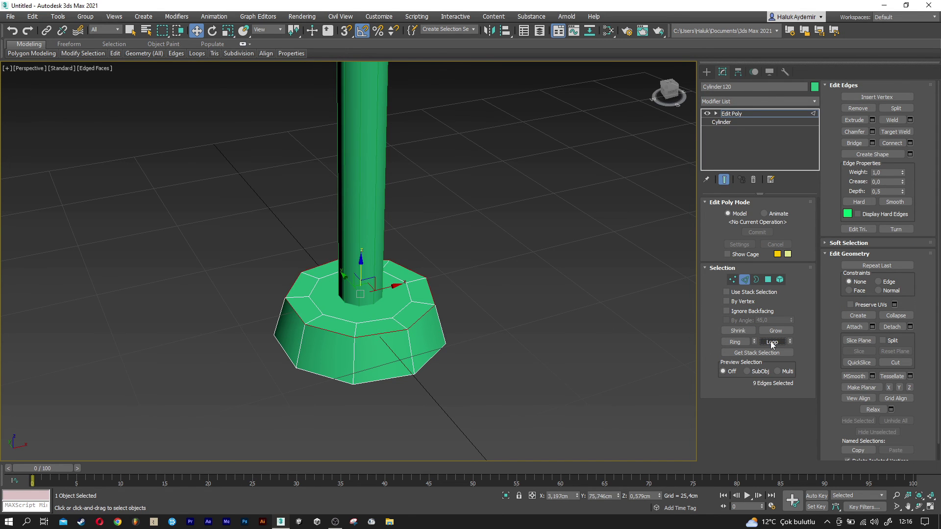
left_click(872, 132)
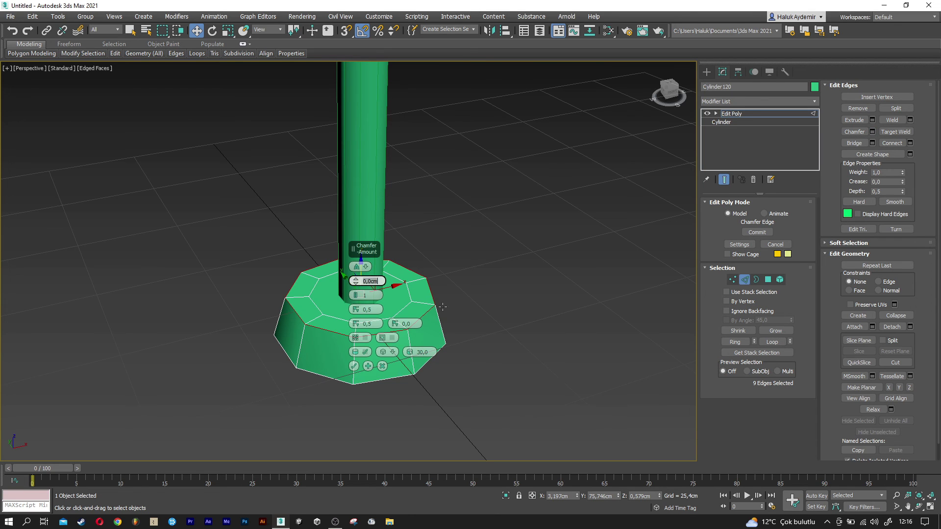
type("2")
key("Return")
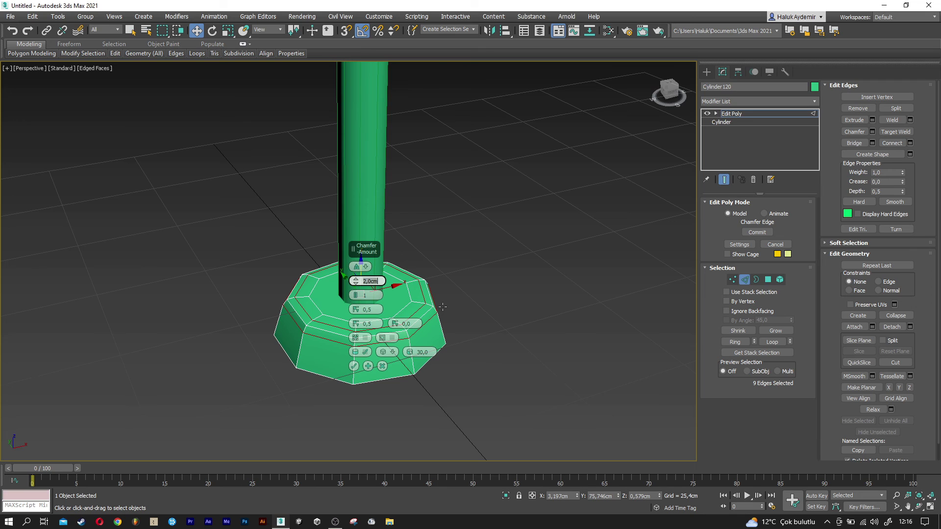
left_click_drag(354, 298, 355, 307)
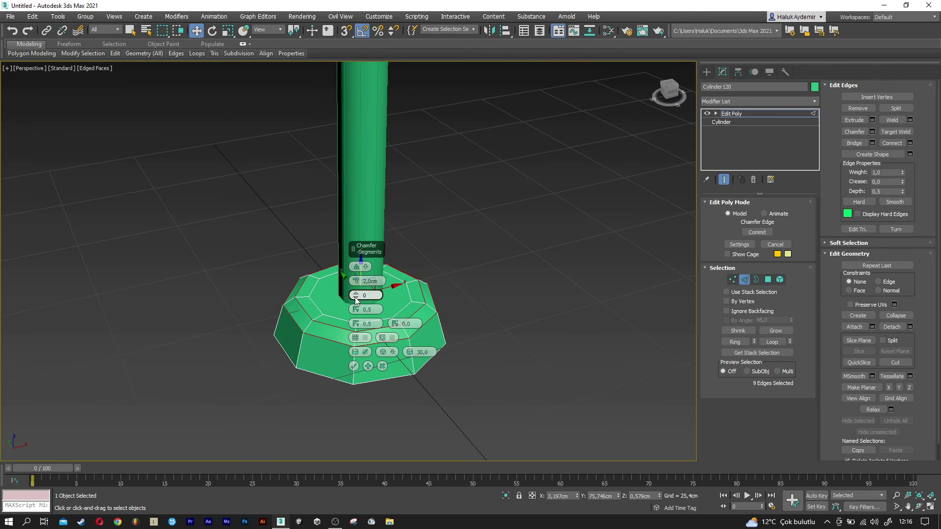
left_click(353, 366)
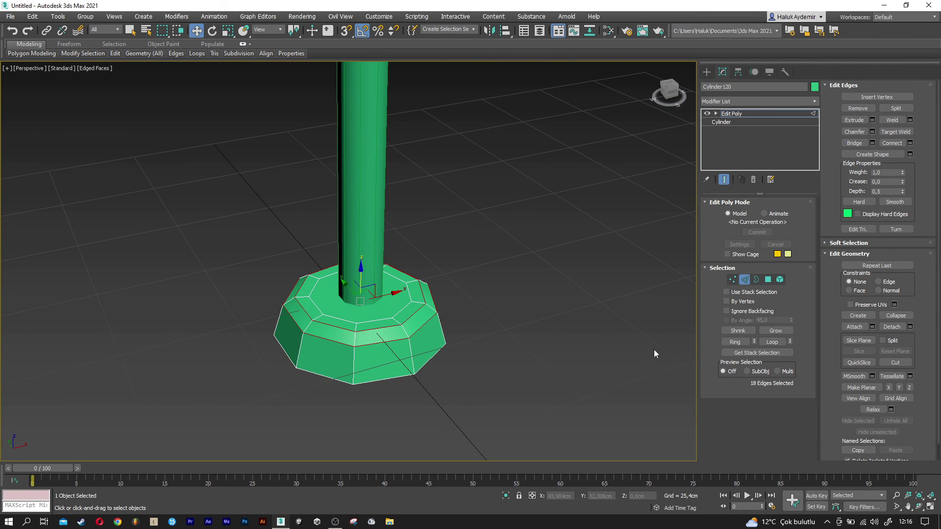
left_click(656, 307)
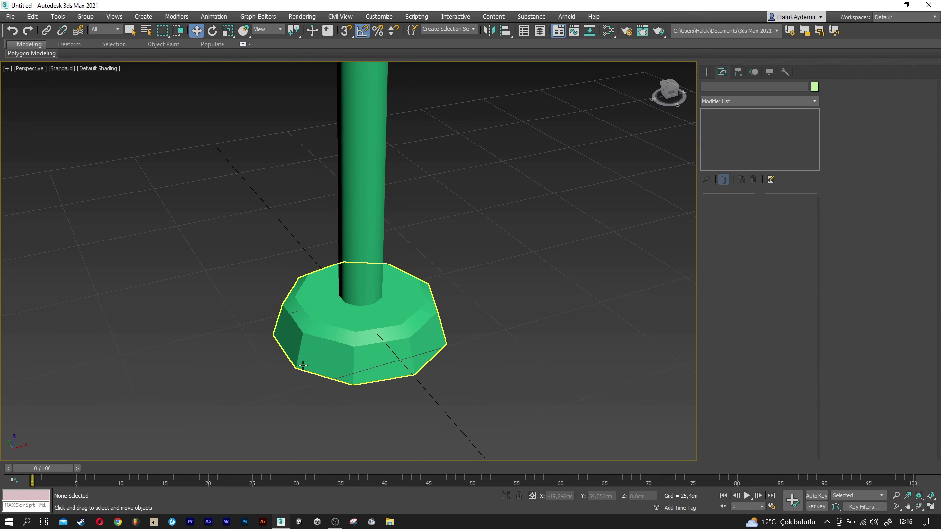
- Add a Smooth modifier to the base with Auto Smooth on, threshold about 37
scroll(310, 371, "down", 10)
left_click(323, 374)
scroll(322, 375, "up", 5)
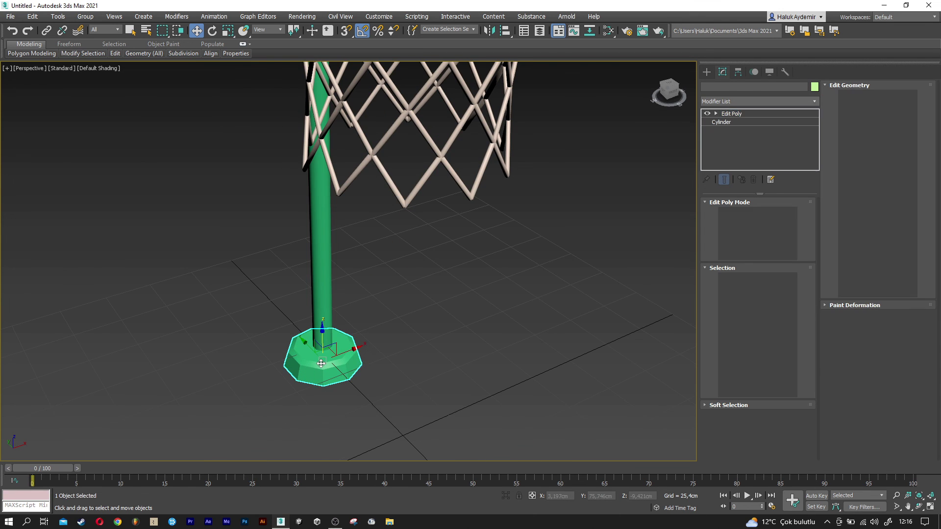
scroll(322, 363, "up", 3)
left_click(740, 103)
key("s")
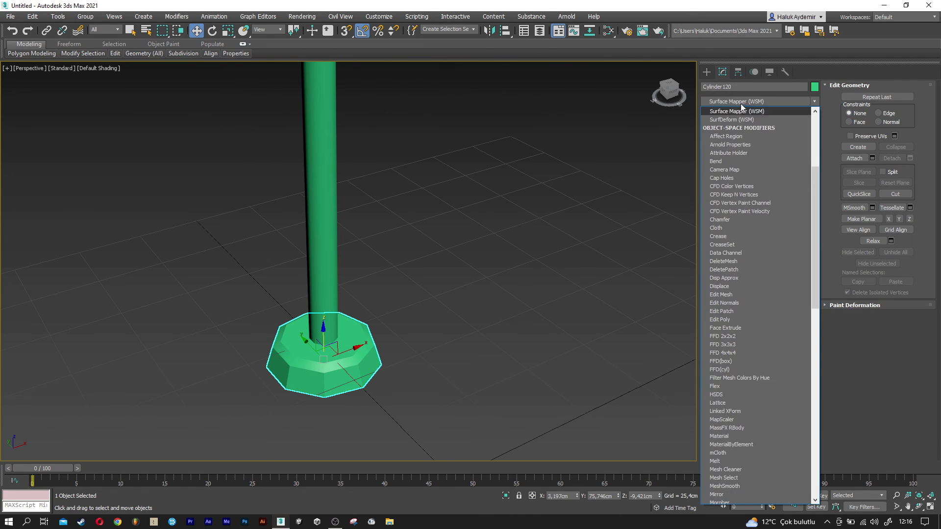
left_click(731, 236)
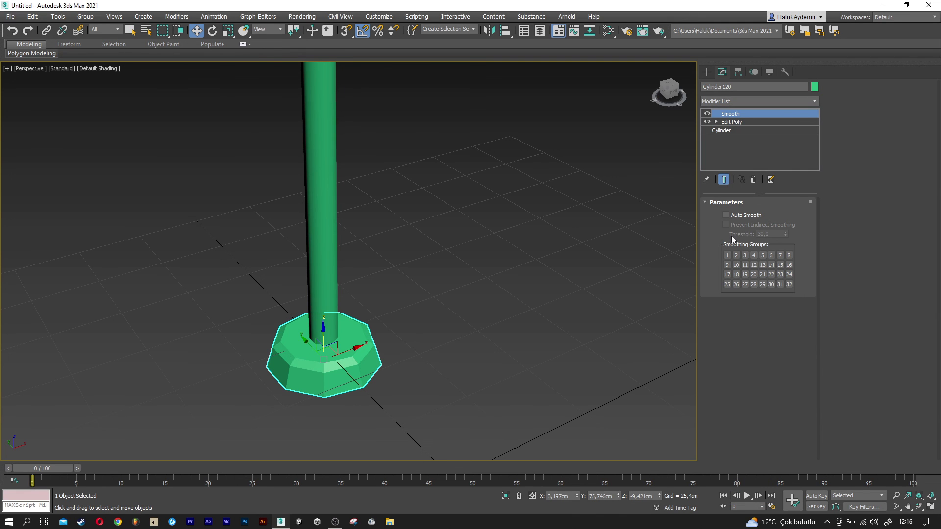
left_click(727, 214)
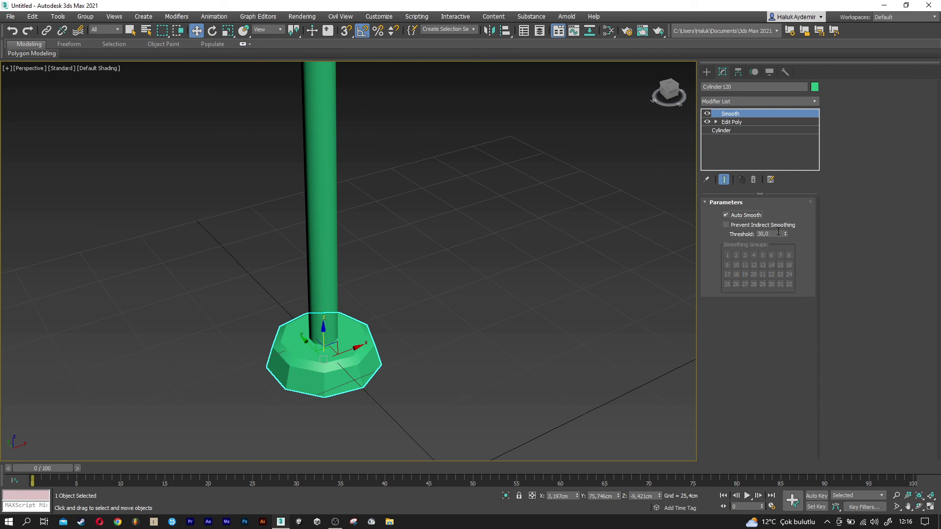
left_click_drag(786, 233, 783, 196)
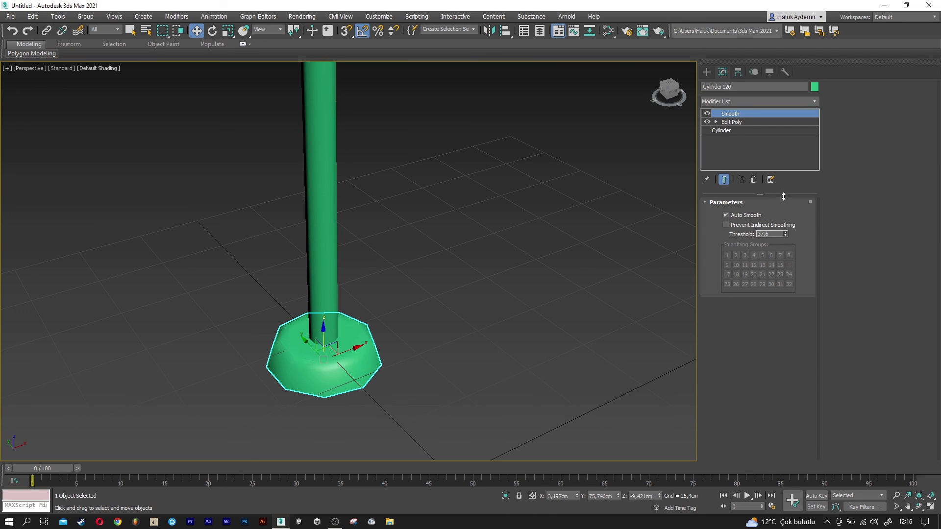
left_click_drag(784, 199, 784, 197)
left_click(454, 335)
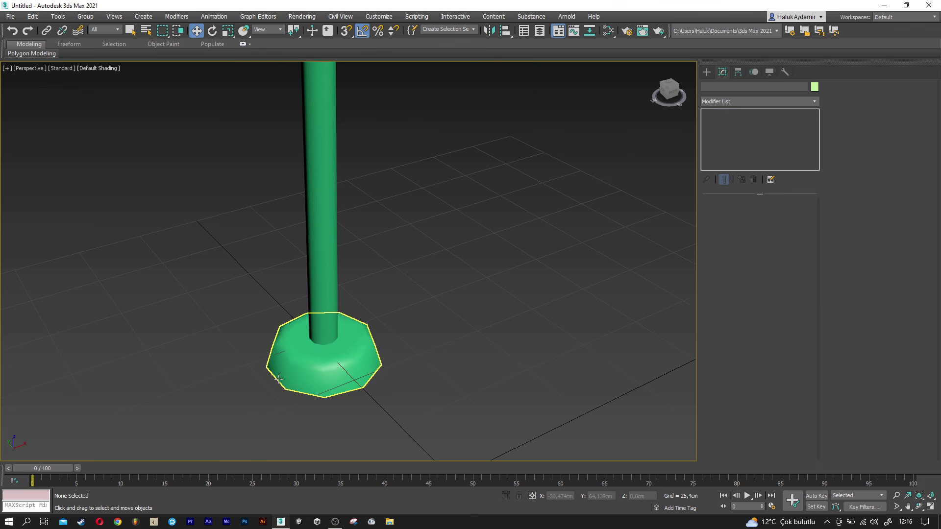
scroll(340, 393, "down", 5)
scroll(339, 393, "down", 2)
mouse_move(361, 385)
middle_mouse_down()
mouse_move(441, 377)
mouse_move(372, 386)
middle_mouse_up()
- Move the whole basketball hoop assembly right and down in the view
scroll(373, 385, "down", 1)
left_click_drag(437, 448, 213, 178)
scroll(259, 248, "down", 2)
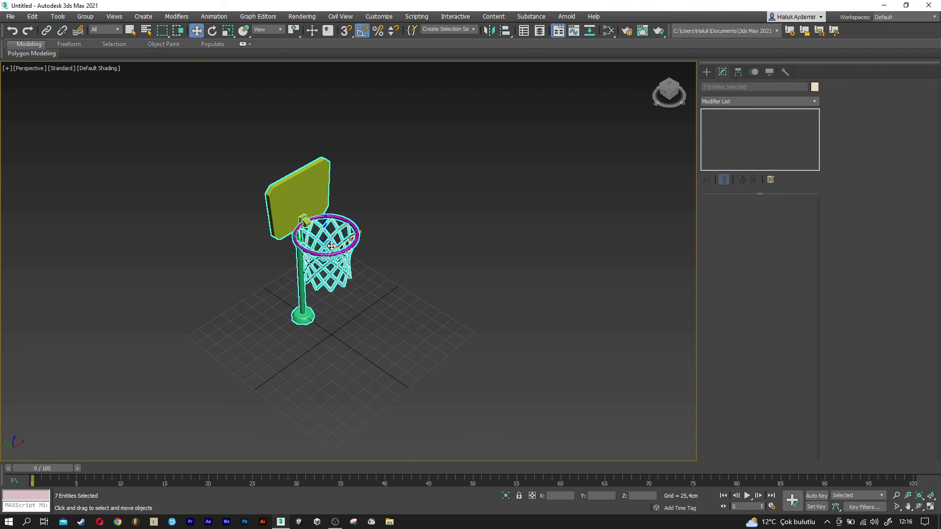
left_click_drag(330, 247, 363, 268)
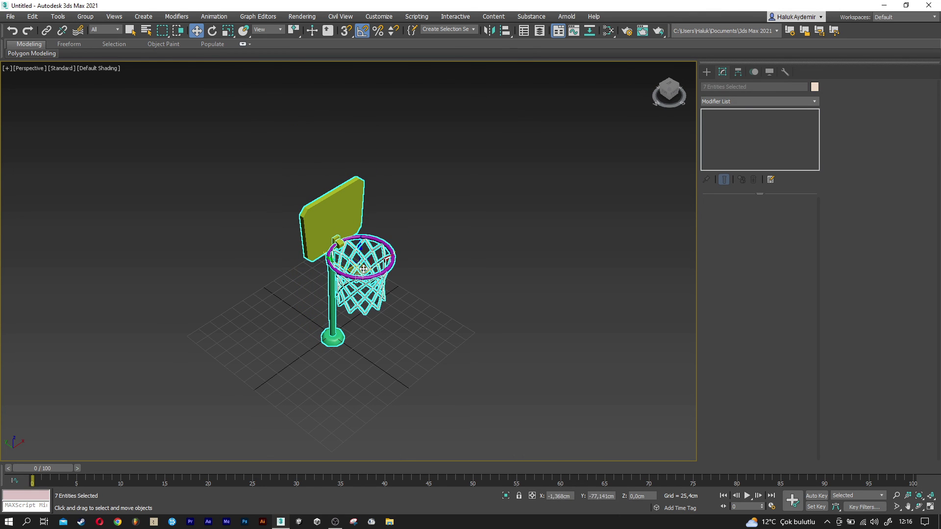
left_click(434, 324)
- Scale the net and rim down and raise them upward
middle_click_drag(390, 305, 386, 287, "alt")
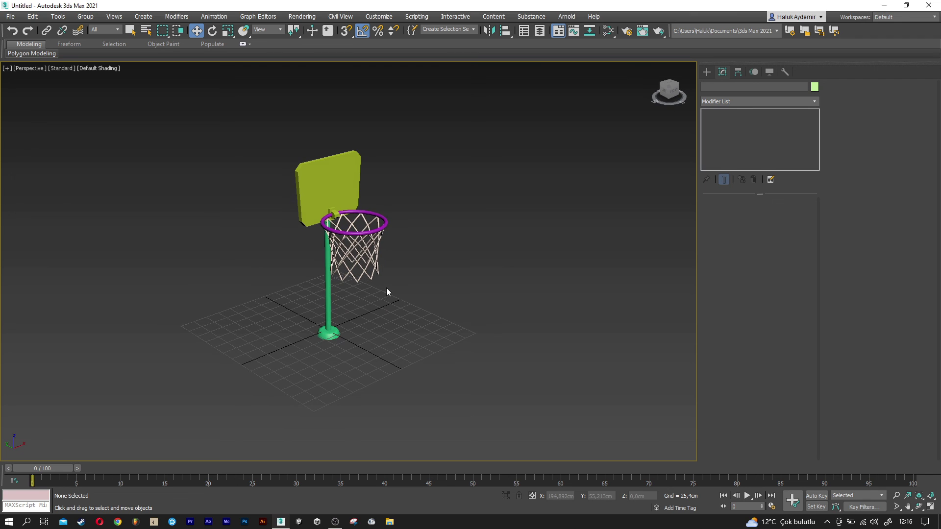
scroll(361, 264, "up", 3)
scroll(414, 259, "up", 2)
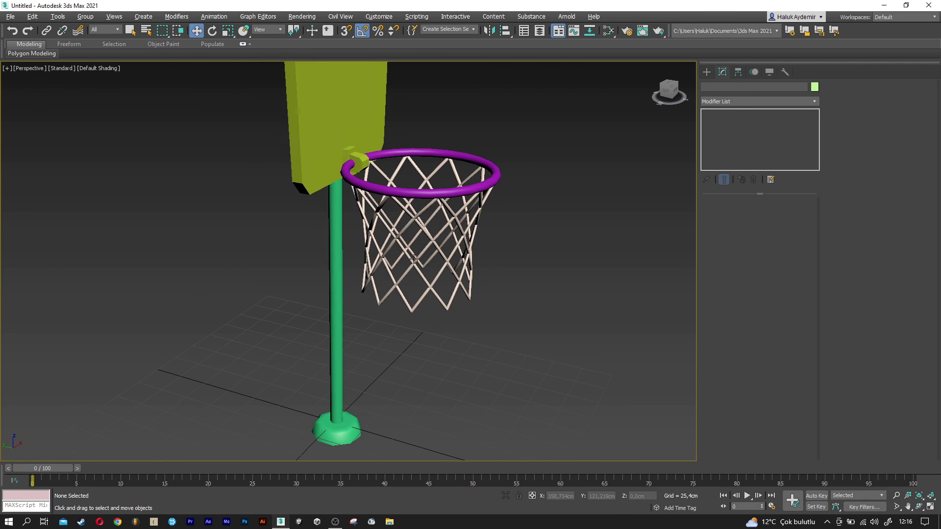
left_click(419, 223)
left_click(412, 192, "ctrl")
scroll(410, 191, "up", 3)
key("r")
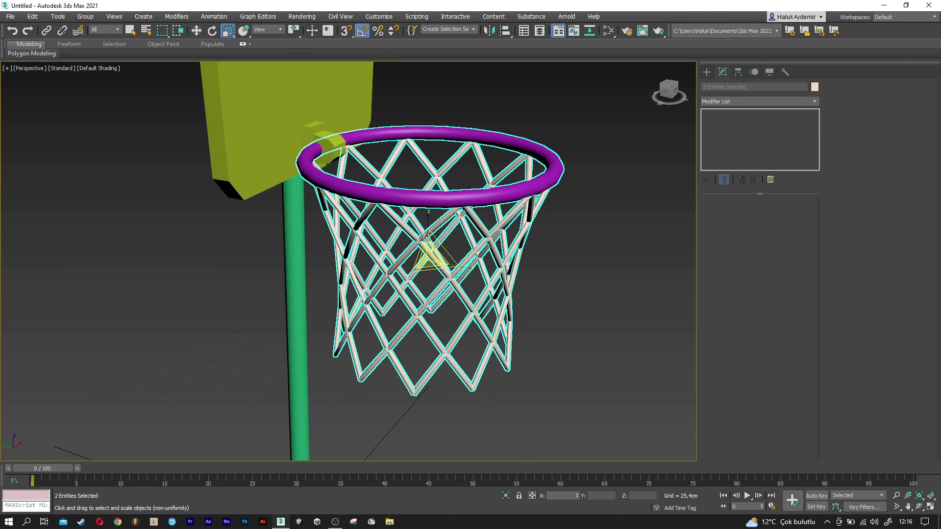
left_click_drag(431, 256, 431, 267)
key("w")
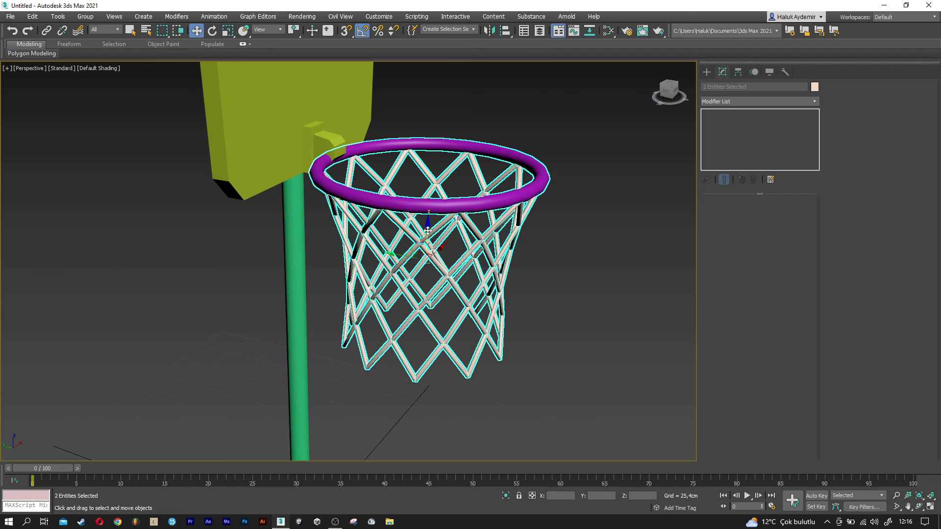
left_click_drag(428, 235, 428, 221)
- Set the object colour of all hoop parts to light grey
scroll(428, 220, "down", 1)
scroll(426, 230, "down", 1)
scroll(425, 240, "down", 2)
scroll(424, 250, "down", 2)
middle_click_drag(424, 250, 451, 400, "alt")
left_click_drag(451, 398, 204, 130)
left_click(814, 87)
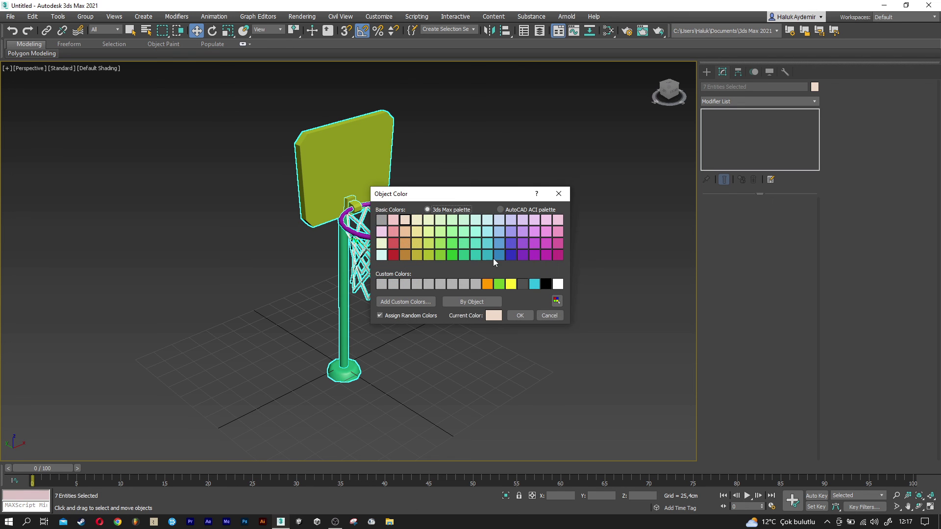
left_click(395, 284)
left_click(520, 315)
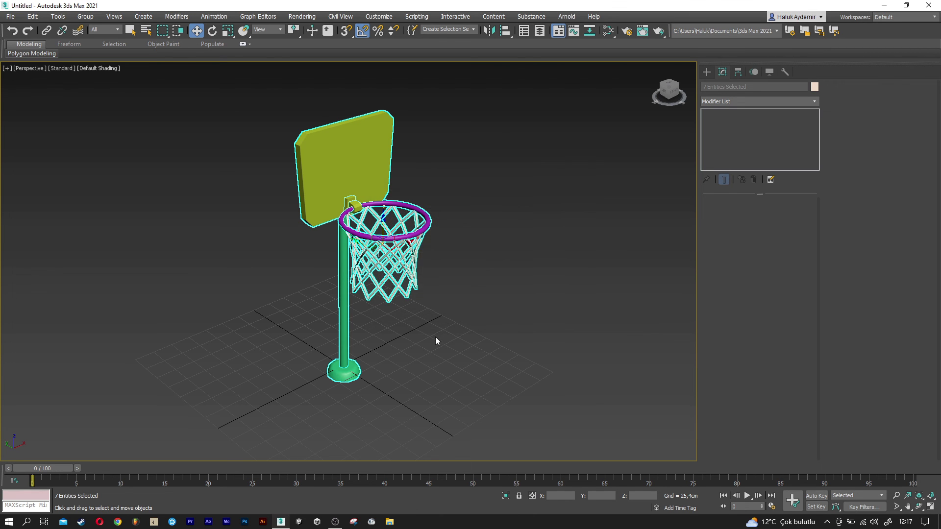
left_click(430, 349)
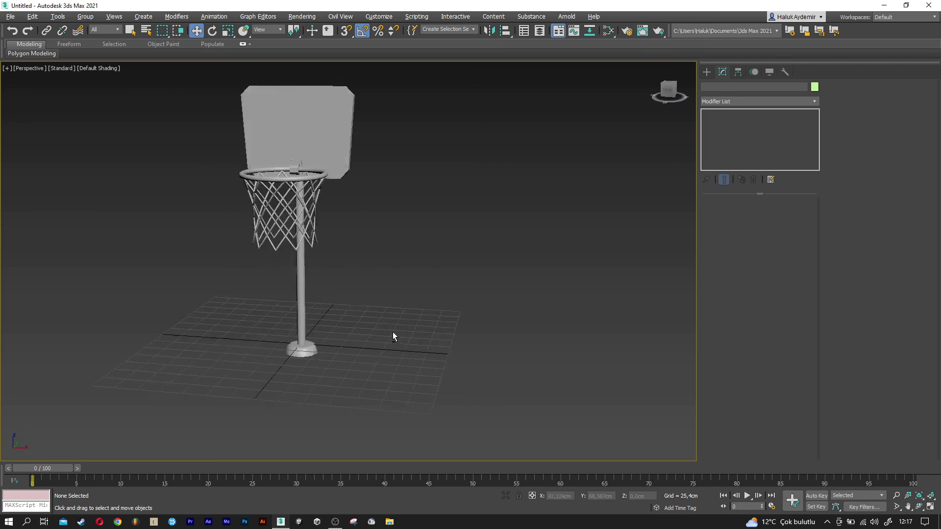